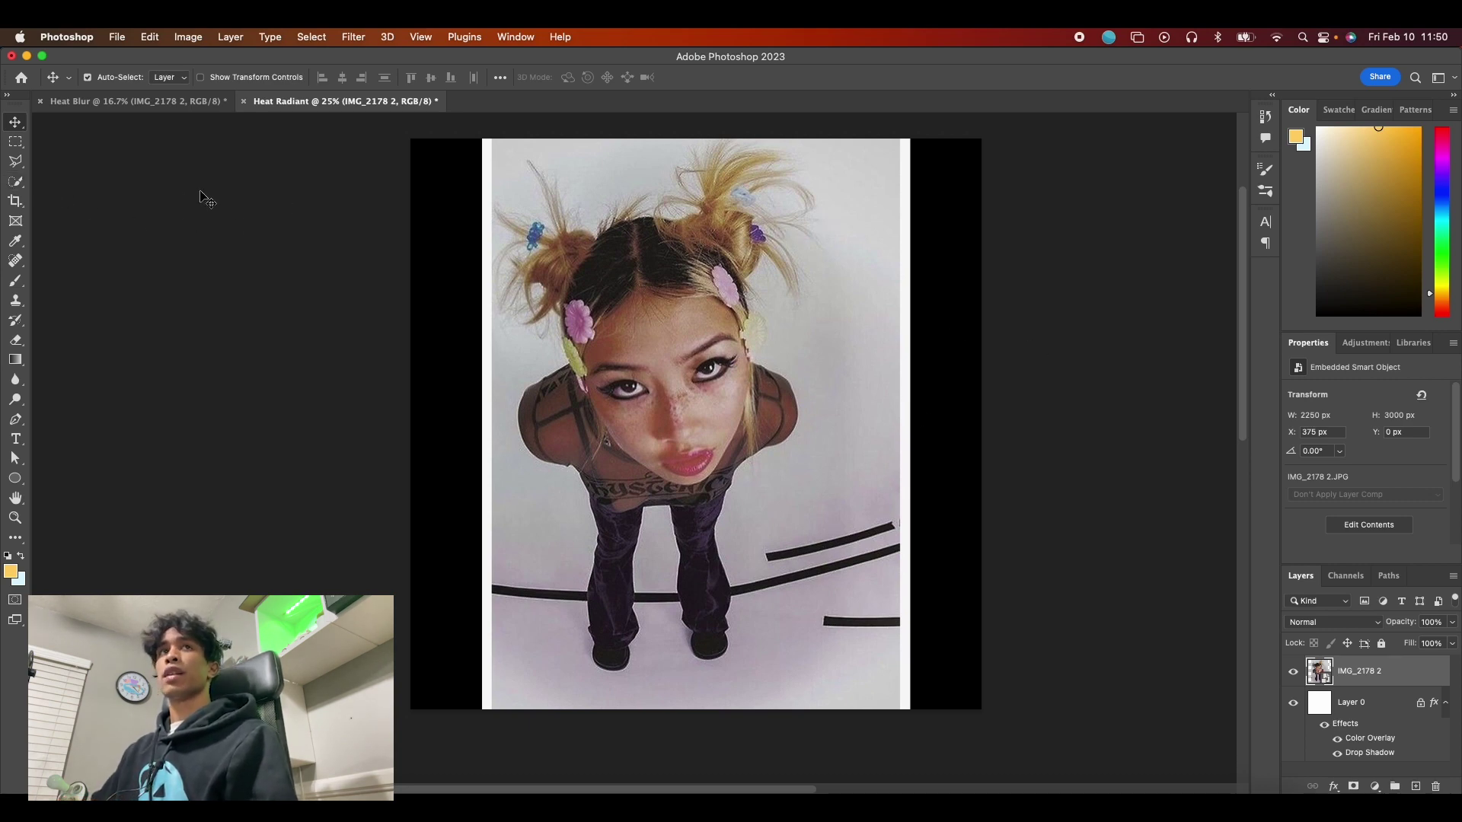
Step: Select the girl with Select Subject and mask away the white backdrop
{"action": "left_click", "coordinate": [16, 181]}
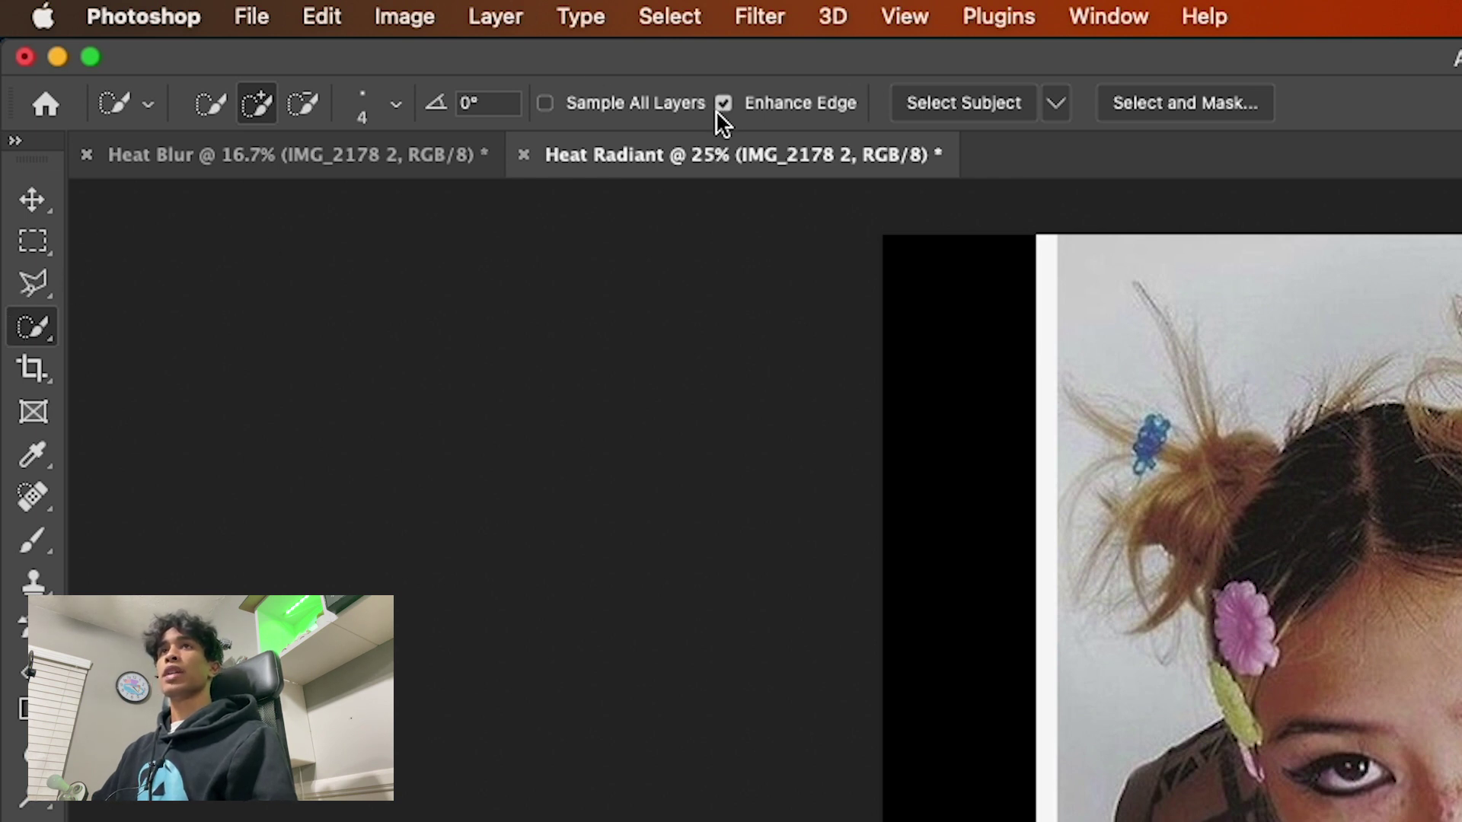
{"action": "left_click", "coordinate": [906, 102]}
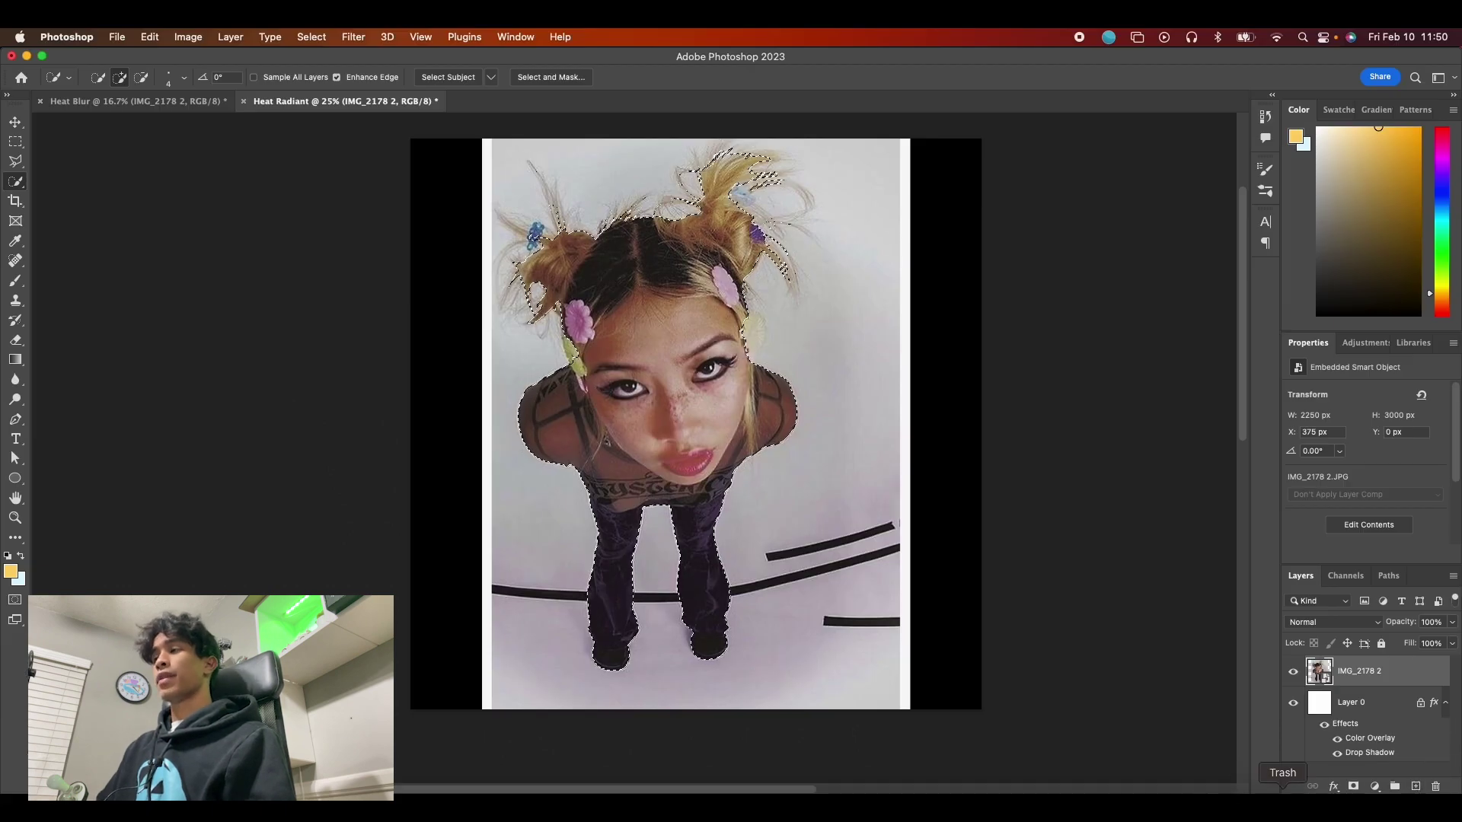
{"action": "left_click", "coordinate": [1353, 785]}
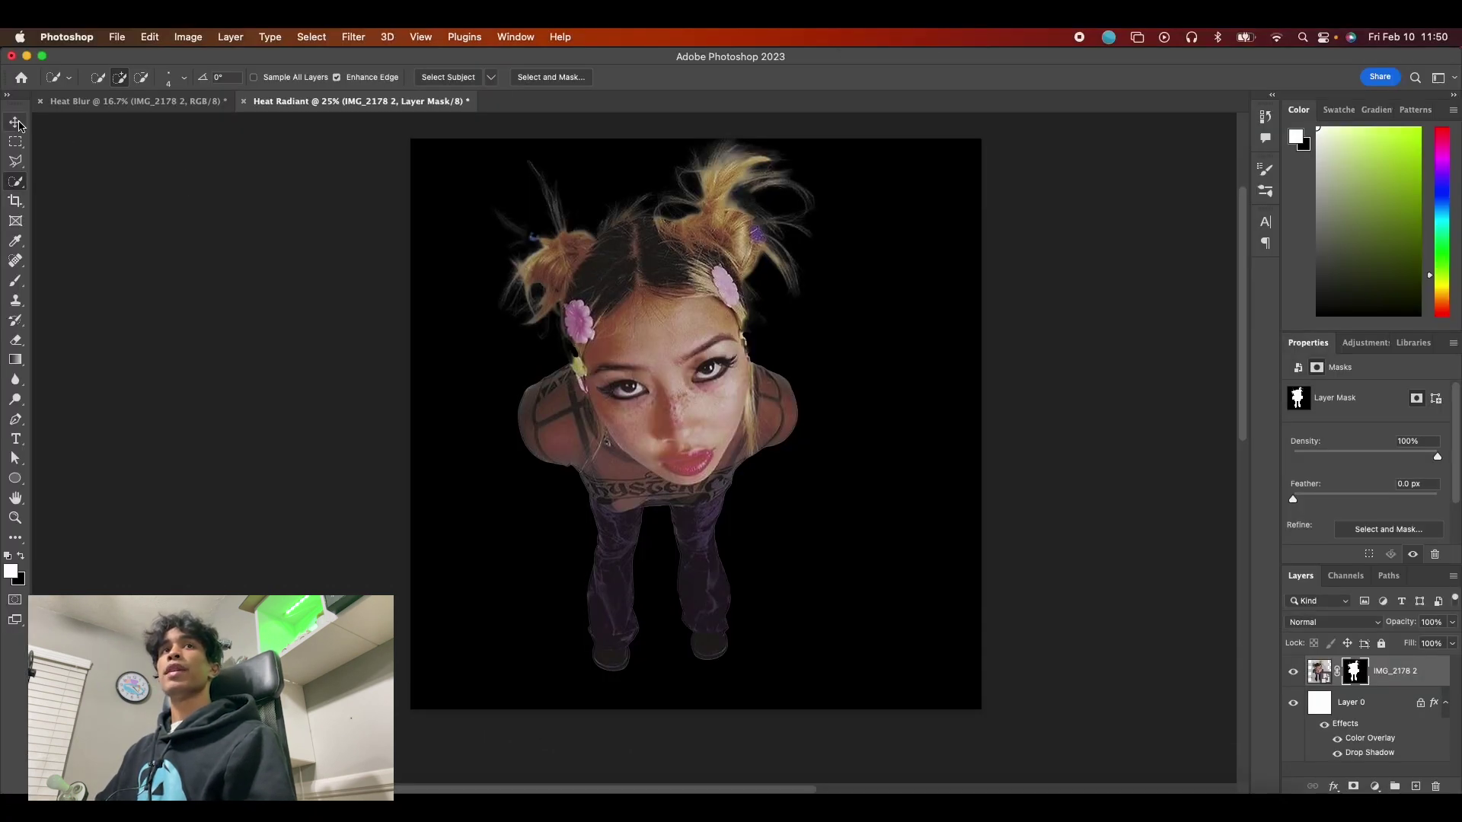
Step: Convert IMG_2178 2 to a smart object and duplicate it as IMG_2178 2 copy
{"action": "left_click", "coordinate": [16, 123]}
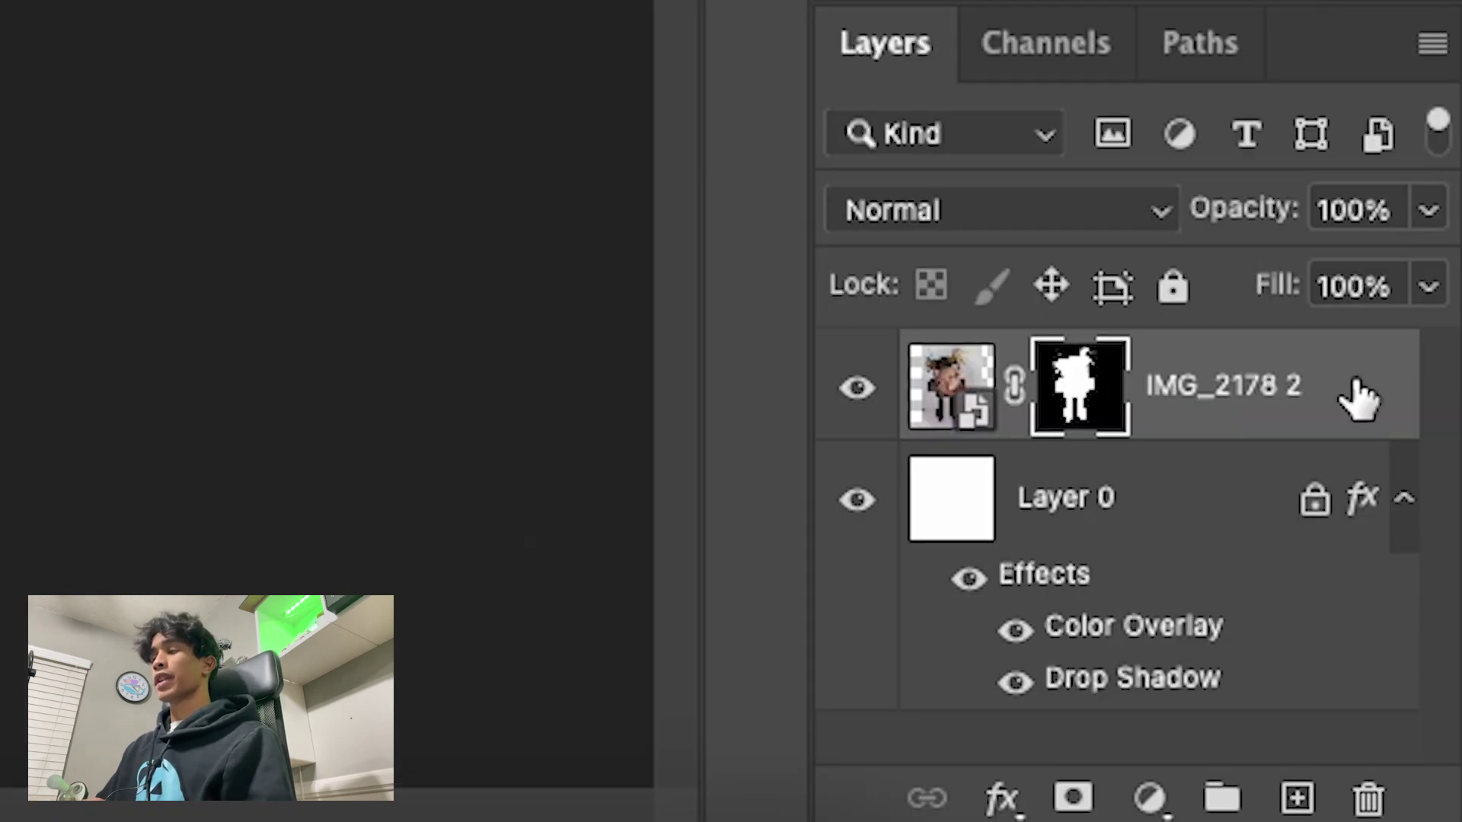
{"action": "right_click", "coordinate": [1432, 675]}
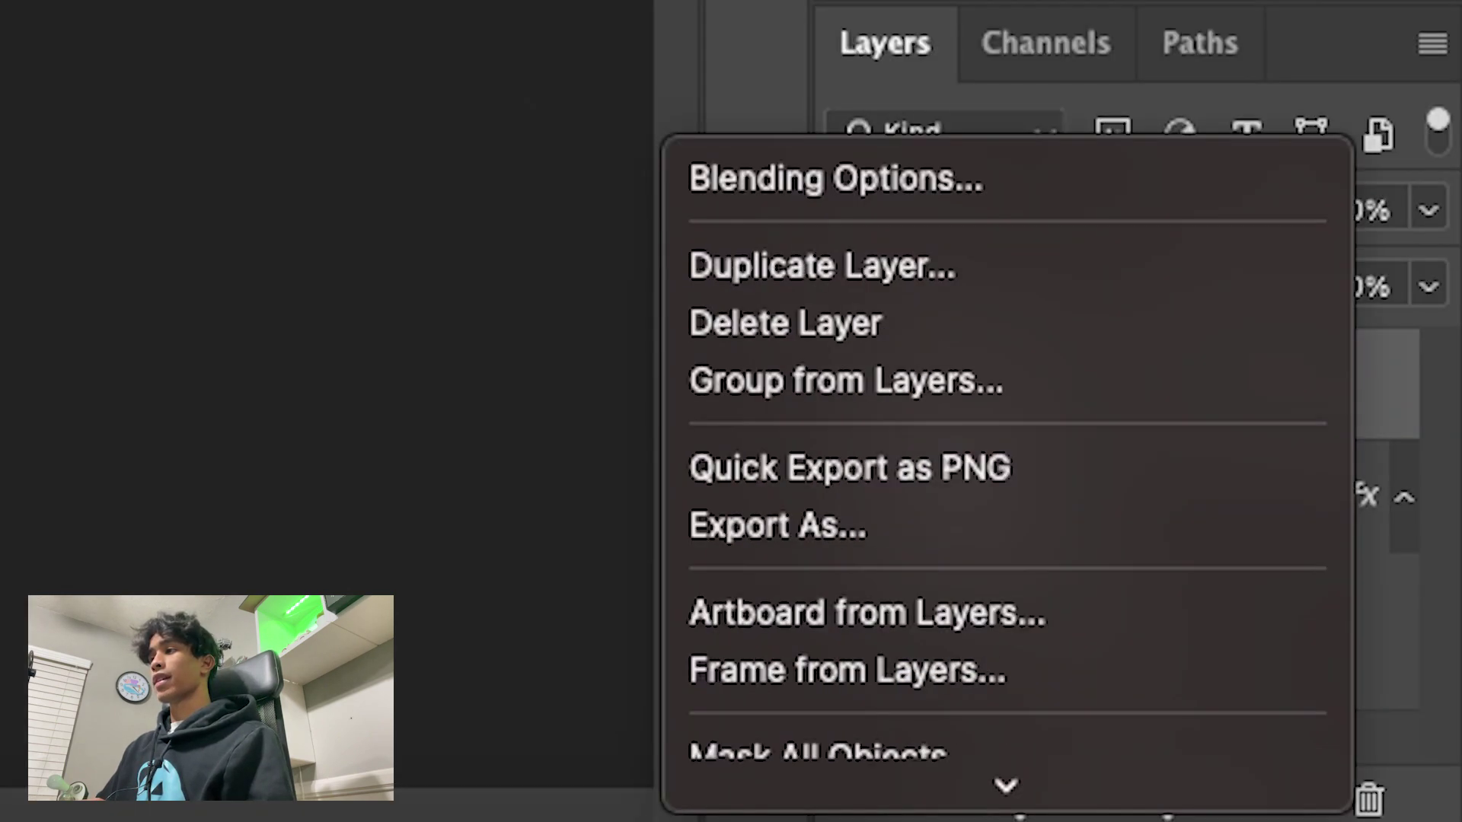
{"action": "scroll", "coordinate": [928, 613], "scroll_direction": "down", "scroll_amount": 5}
{"action": "left_click", "coordinate": [914, 386]}
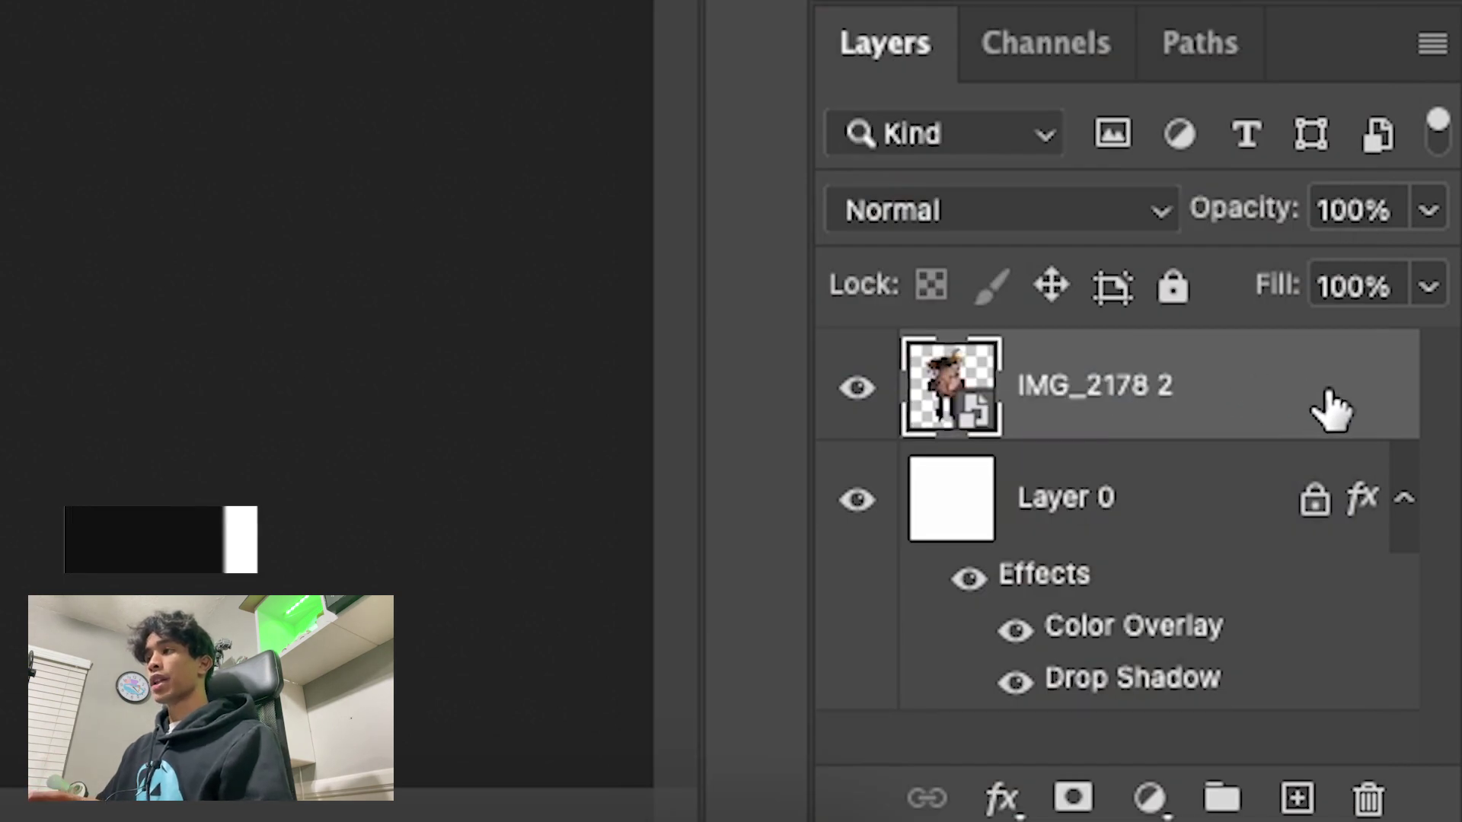
{"action": "left_click_drag", "start_coordinate": [1329, 354], "coordinate": [1323, 358]}
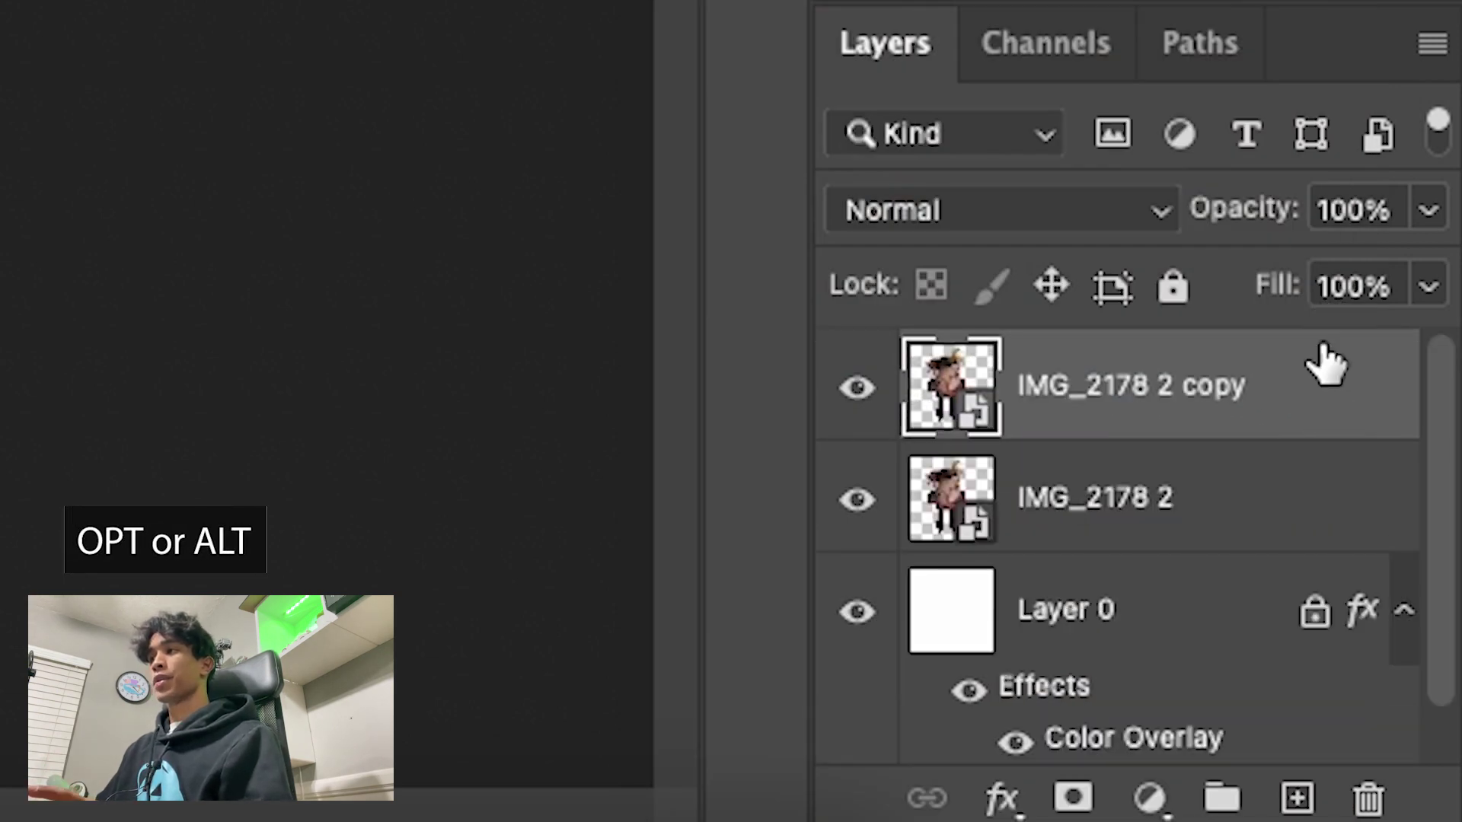
Step: Hide IMG_2178 2 and mask the copy to a rectangular selection of its left half
{"action": "left_click", "coordinate": [868, 502]}
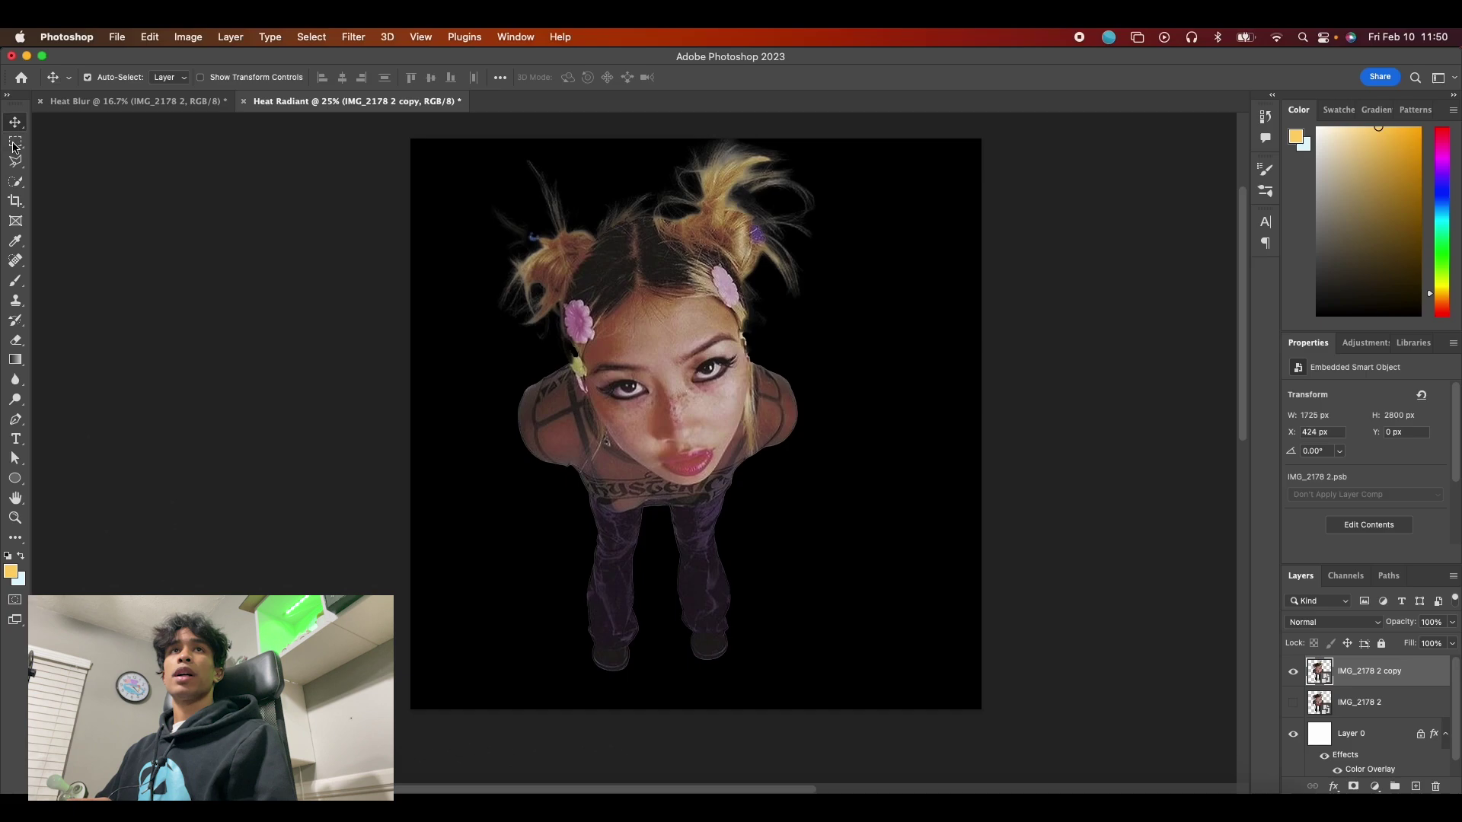
{"action": "left_click", "coordinate": [13, 137]}
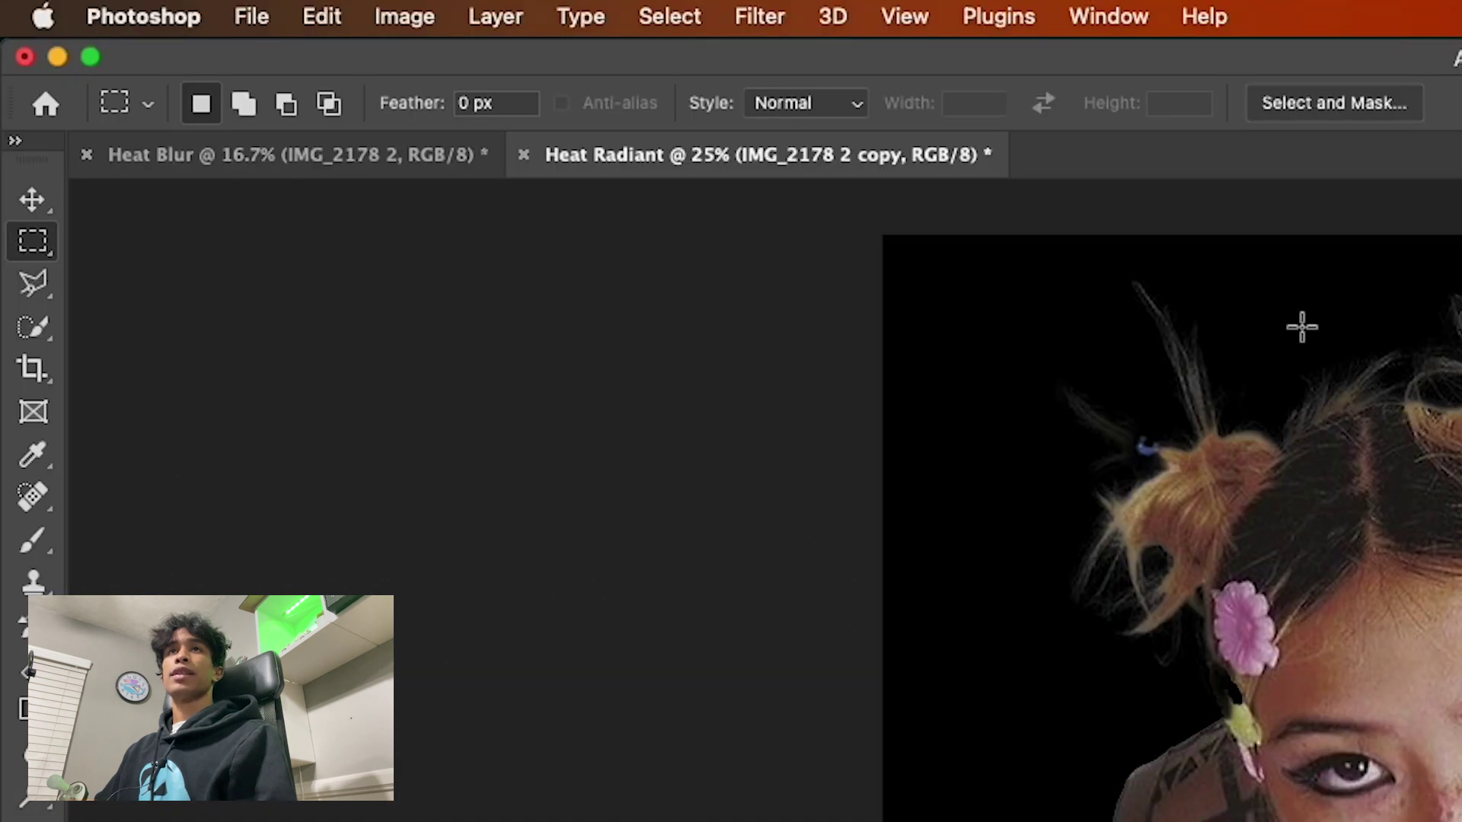
{"action": "left_click_drag", "start_coordinate": [914, 236], "coordinate": [1437, 821]}
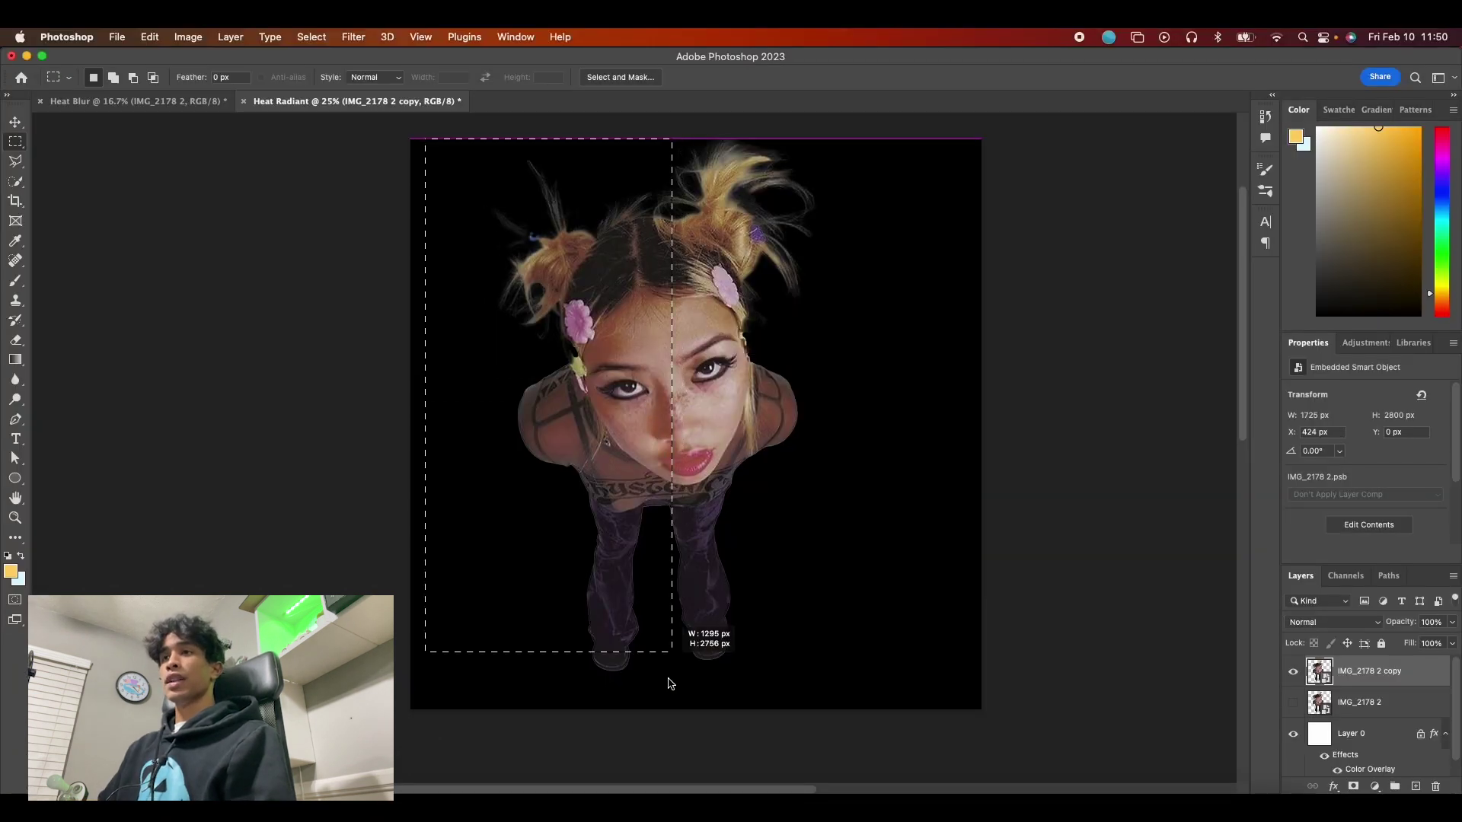
{"action": "left_click_drag", "start_coordinate": [669, 684], "coordinate": [677, 734]}
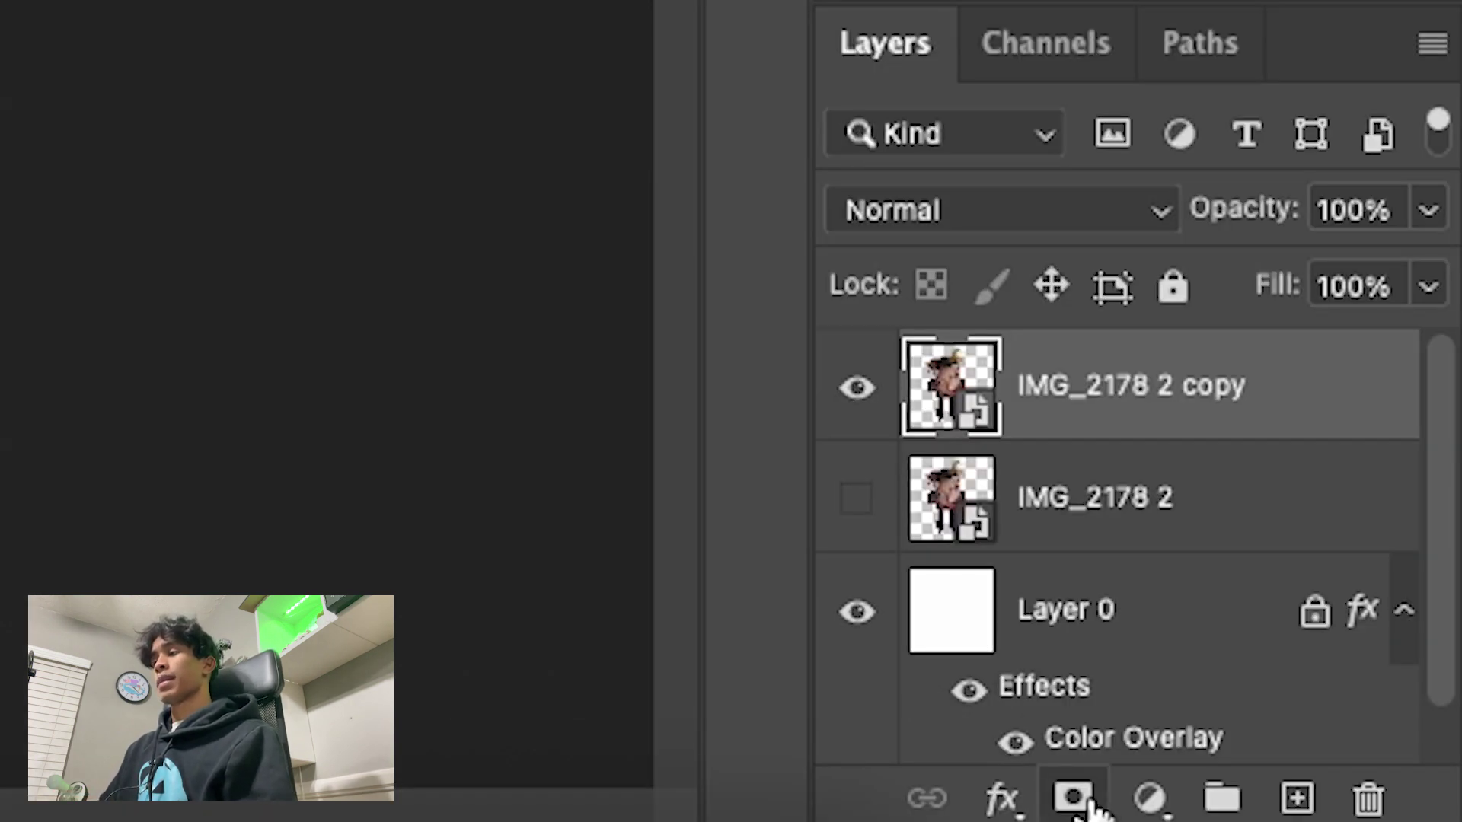
{"action": "left_click", "coordinate": [1075, 797]}
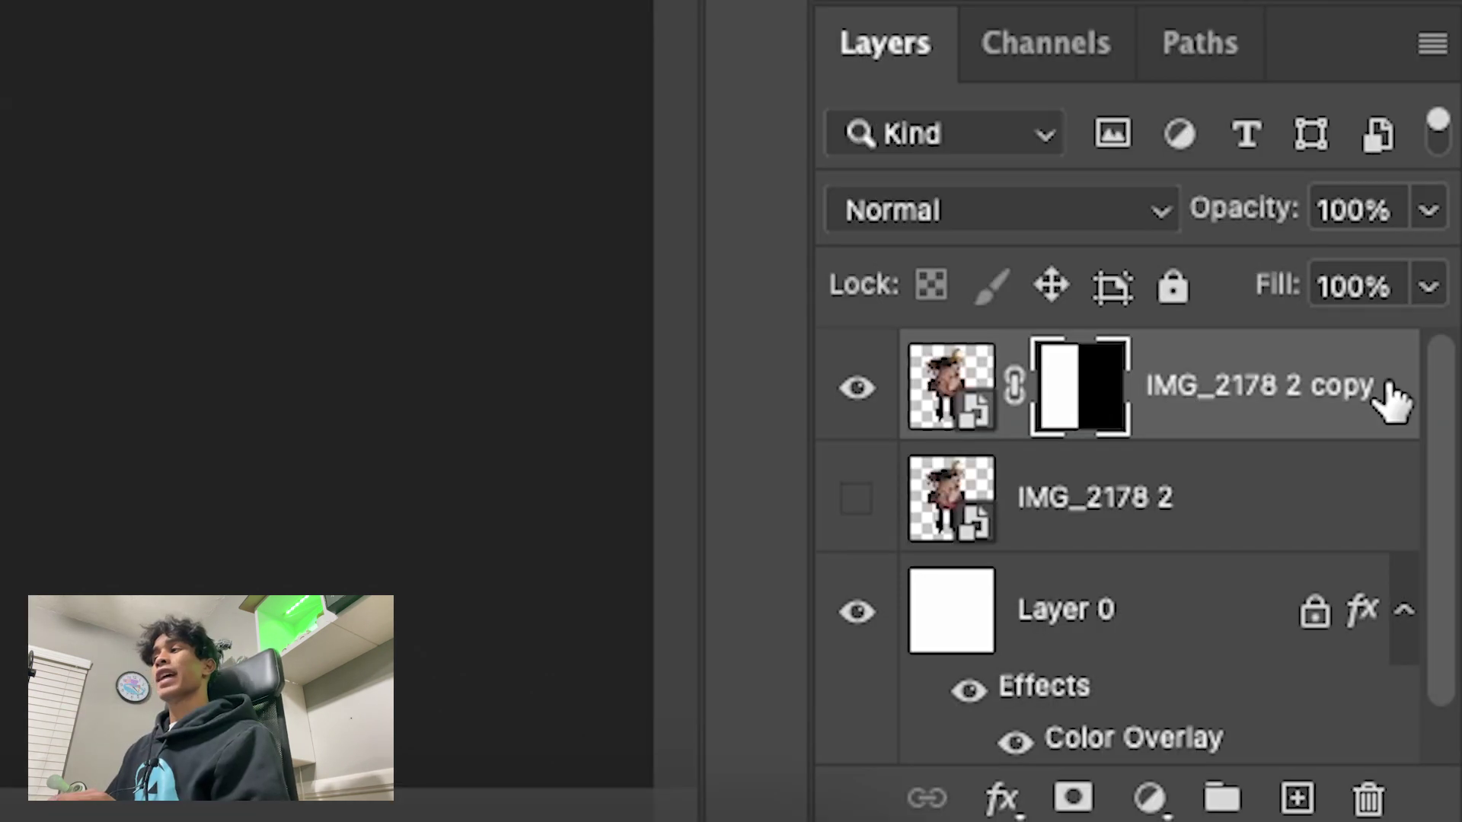
{"action": "right_click", "coordinate": [1440, 668]}
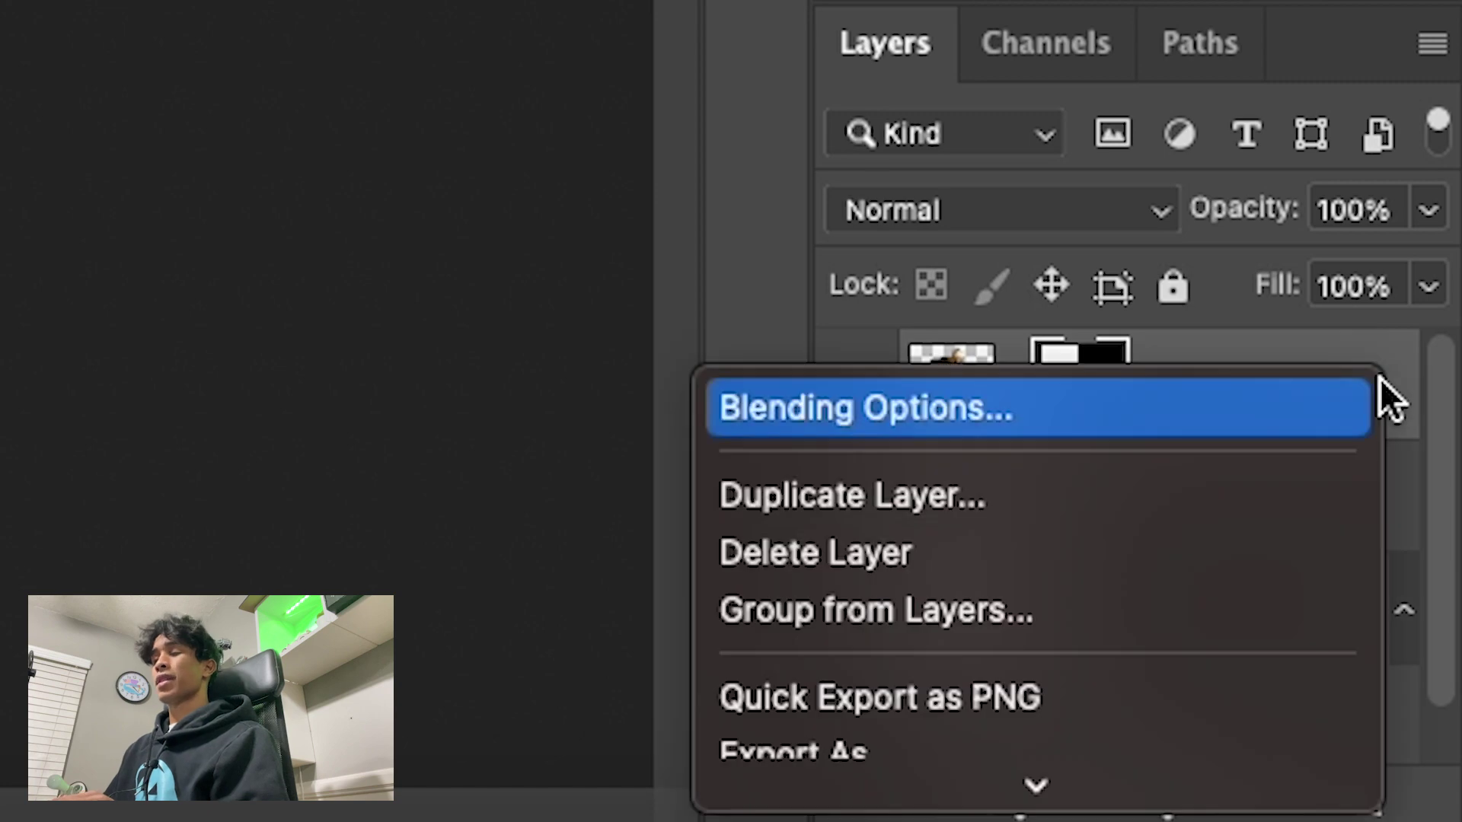
Step: Convert the half-masked IMG_2178 2 copy into a single smart object, leaving the Filter menu unused
{"action": "mouse_move", "coordinate": [1119, 807]}
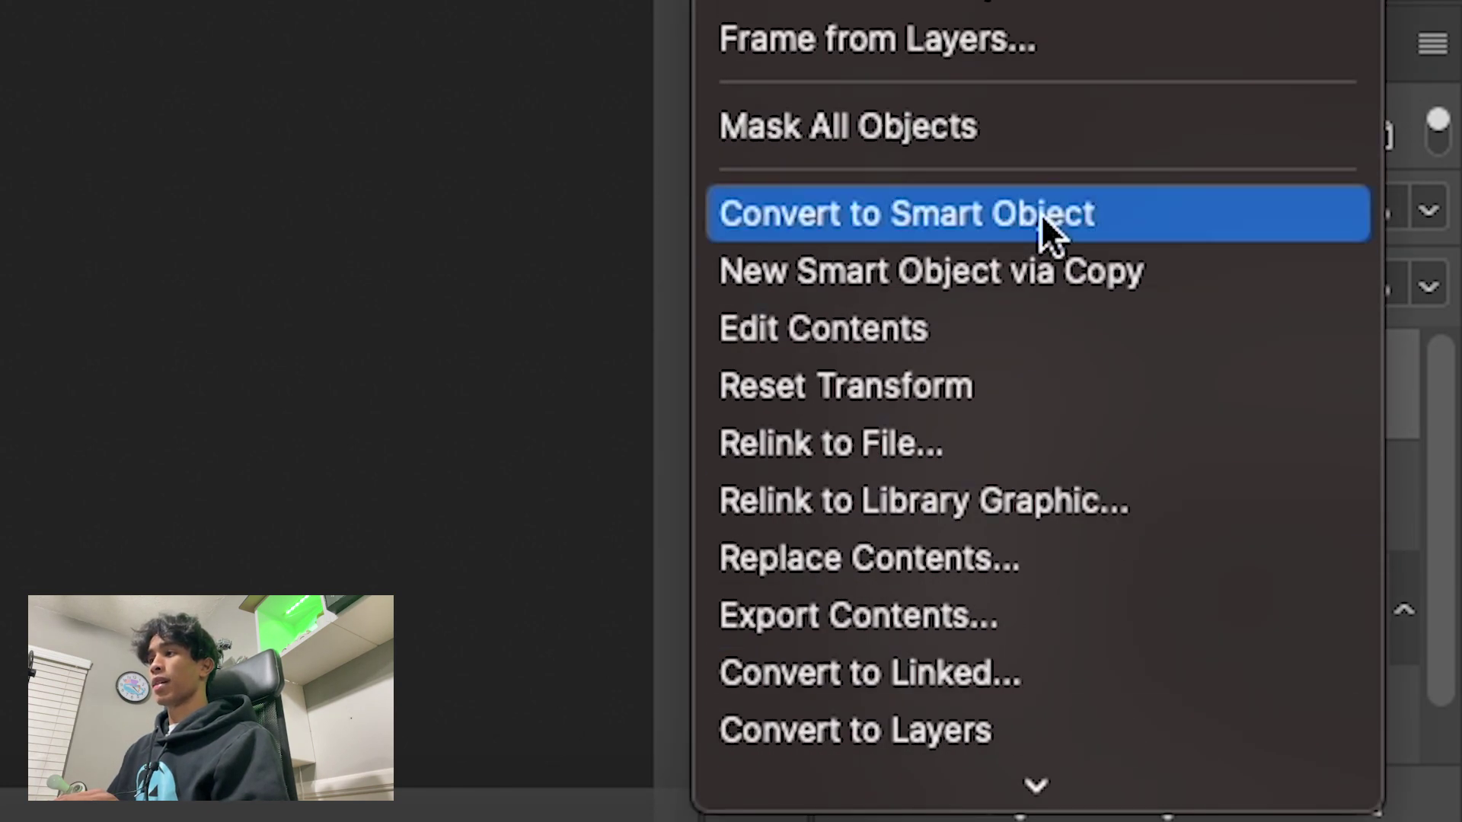
{"action": "left_click", "coordinate": [1040, 213]}
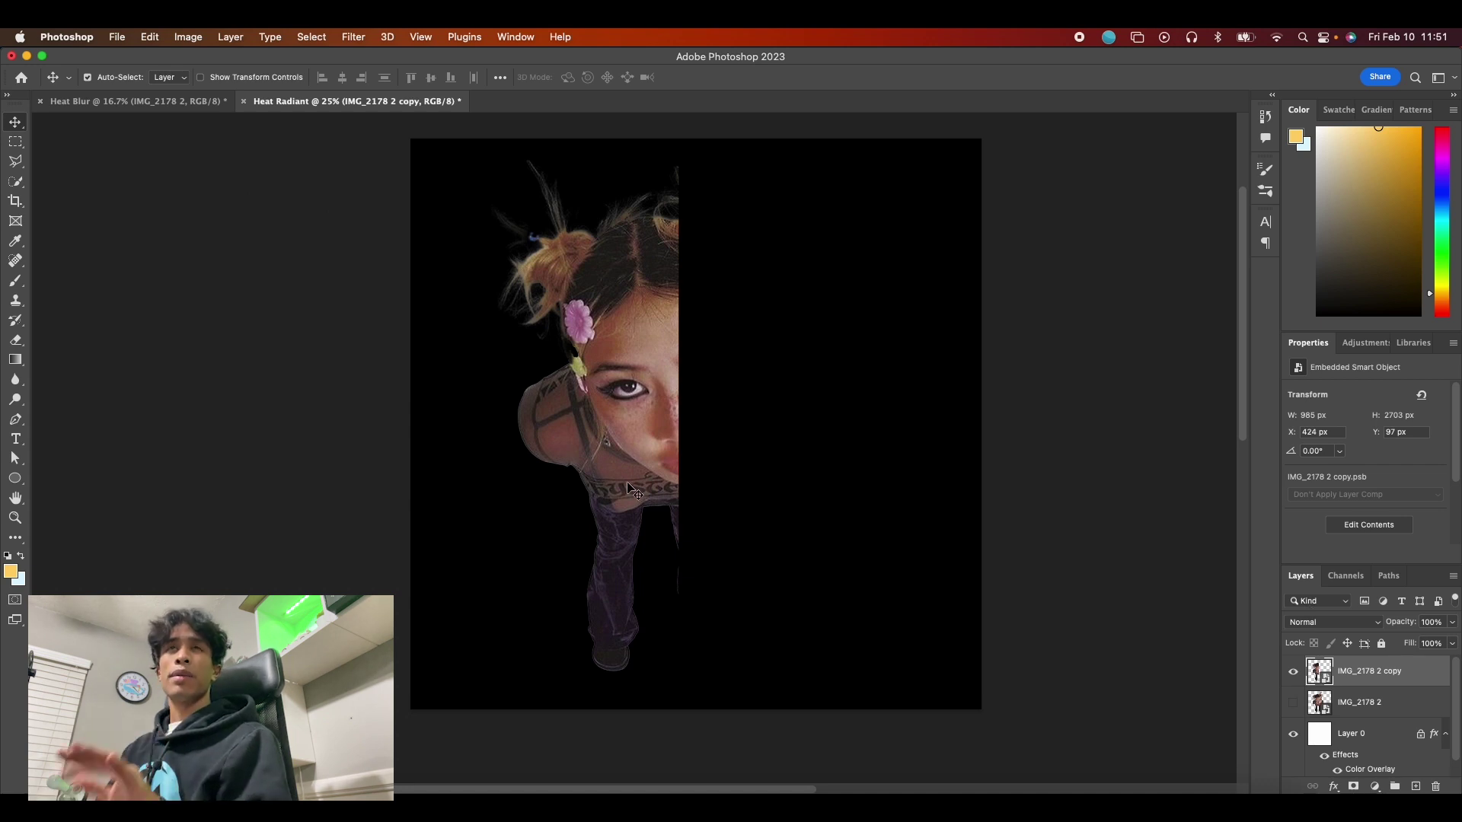
{"action": "scroll", "coordinate": [632, 491], "scroll_direction": "left", "scroll_amount": 1}
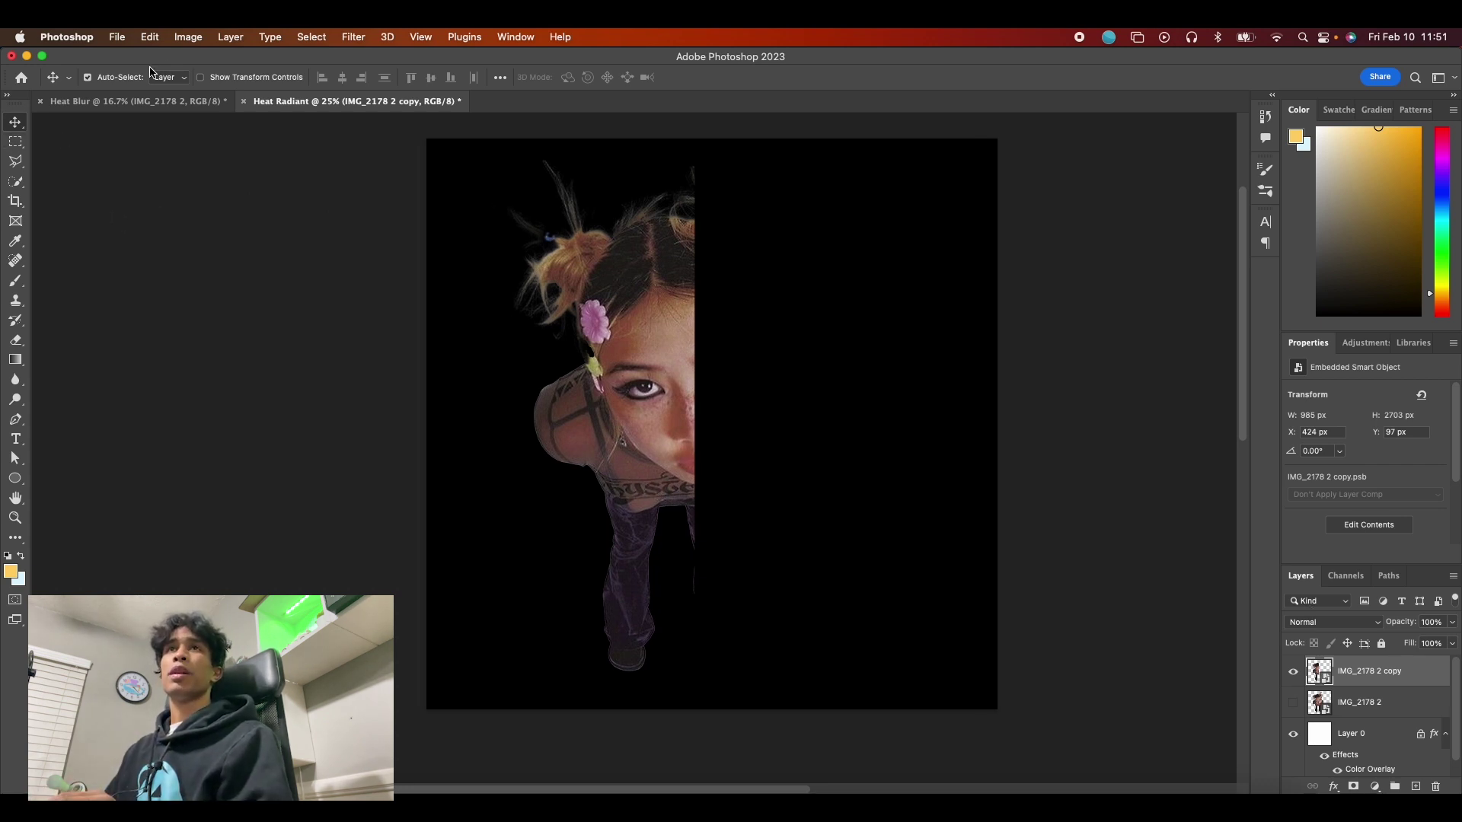
{"action": "left_click", "coordinate": [363, 34]}
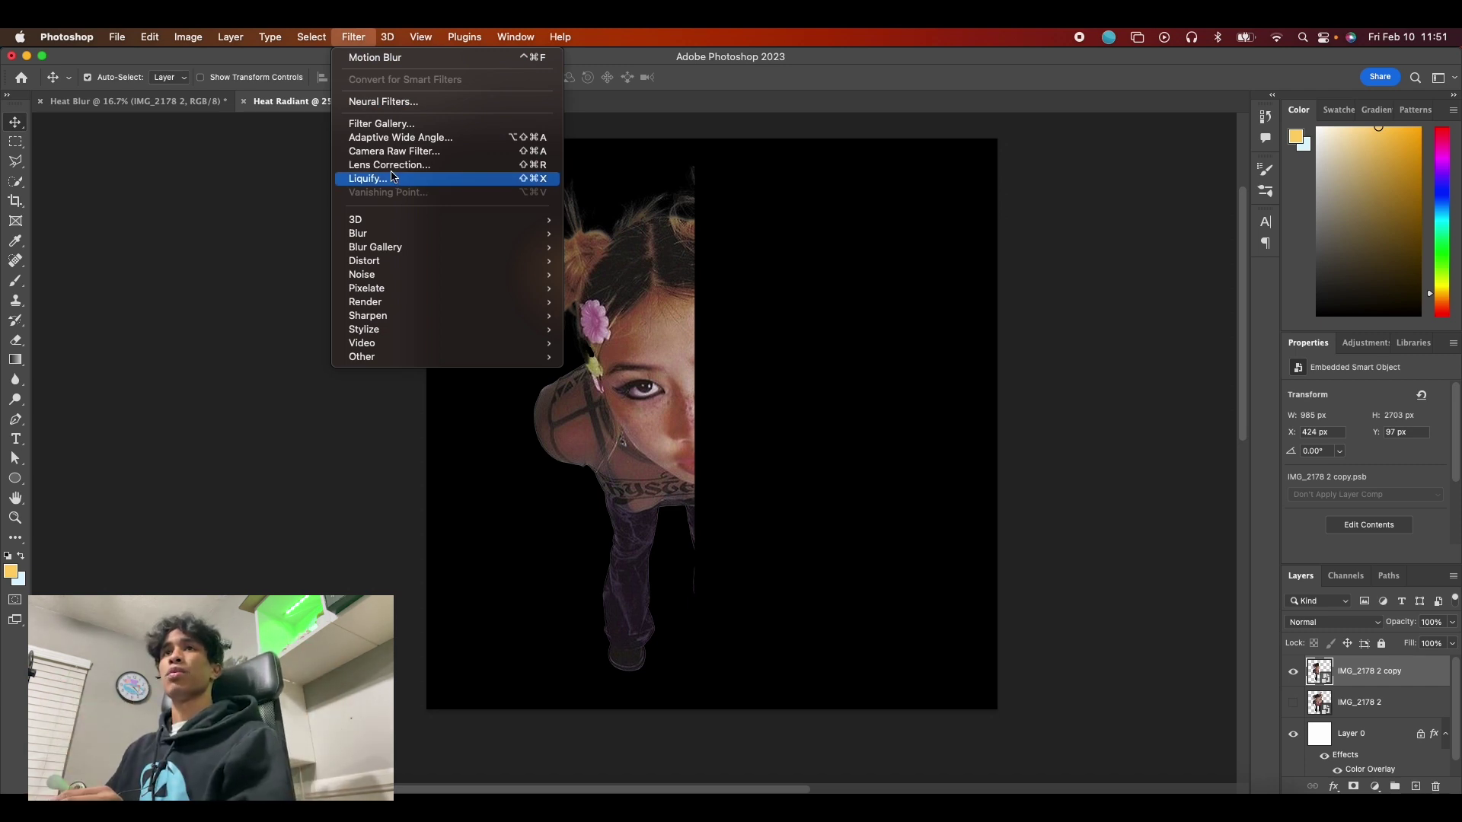
{"action": "left_click", "coordinate": [403, 124]}
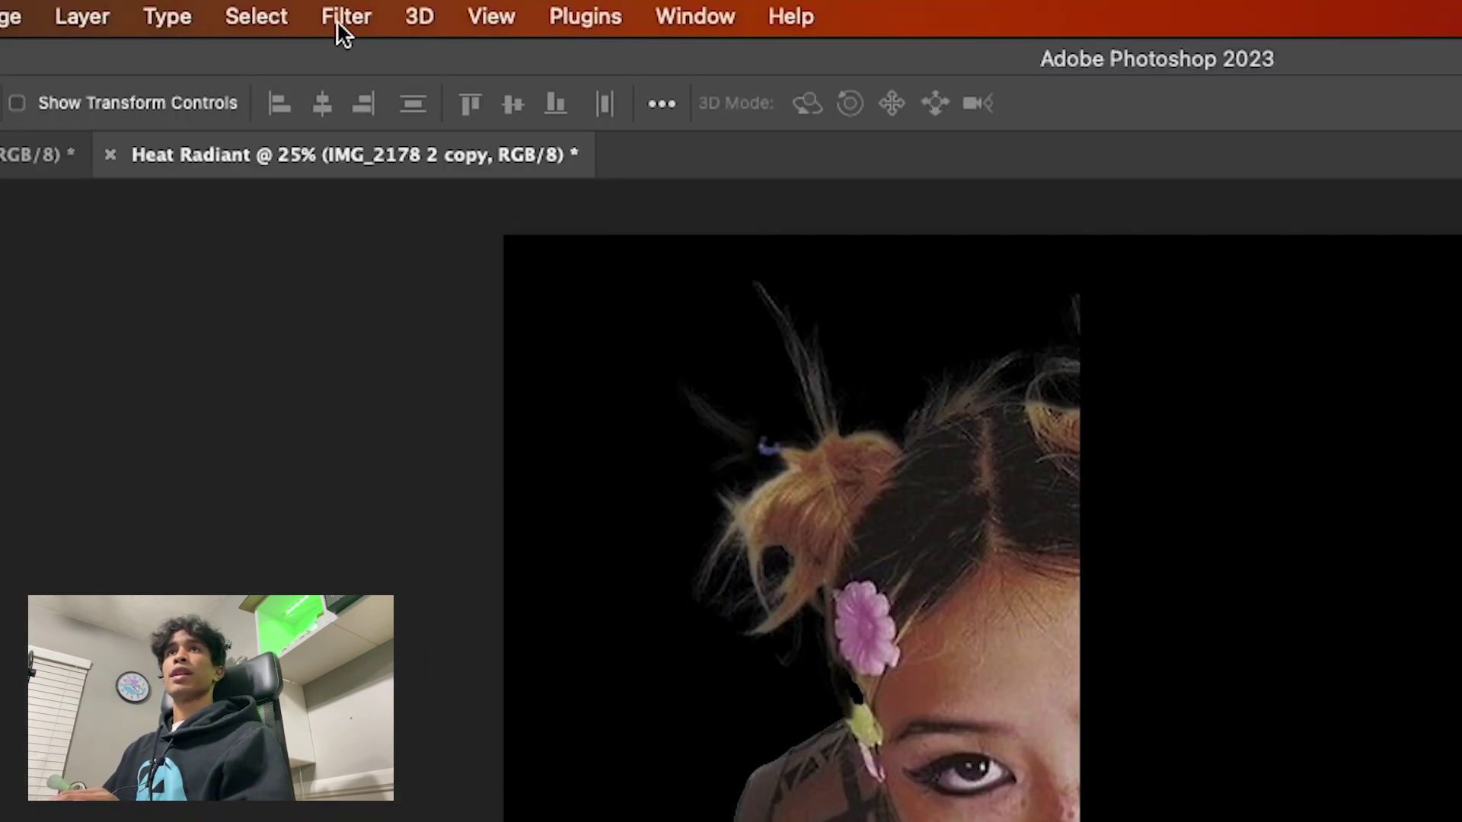
Step: Apply a Motion Blur with angle 19° and distance 215 px to IMG_2178 2 copy
{"action": "left_click", "coordinate": [348, 38]}
{"action": "mouse_move", "coordinate": [395, 440]}
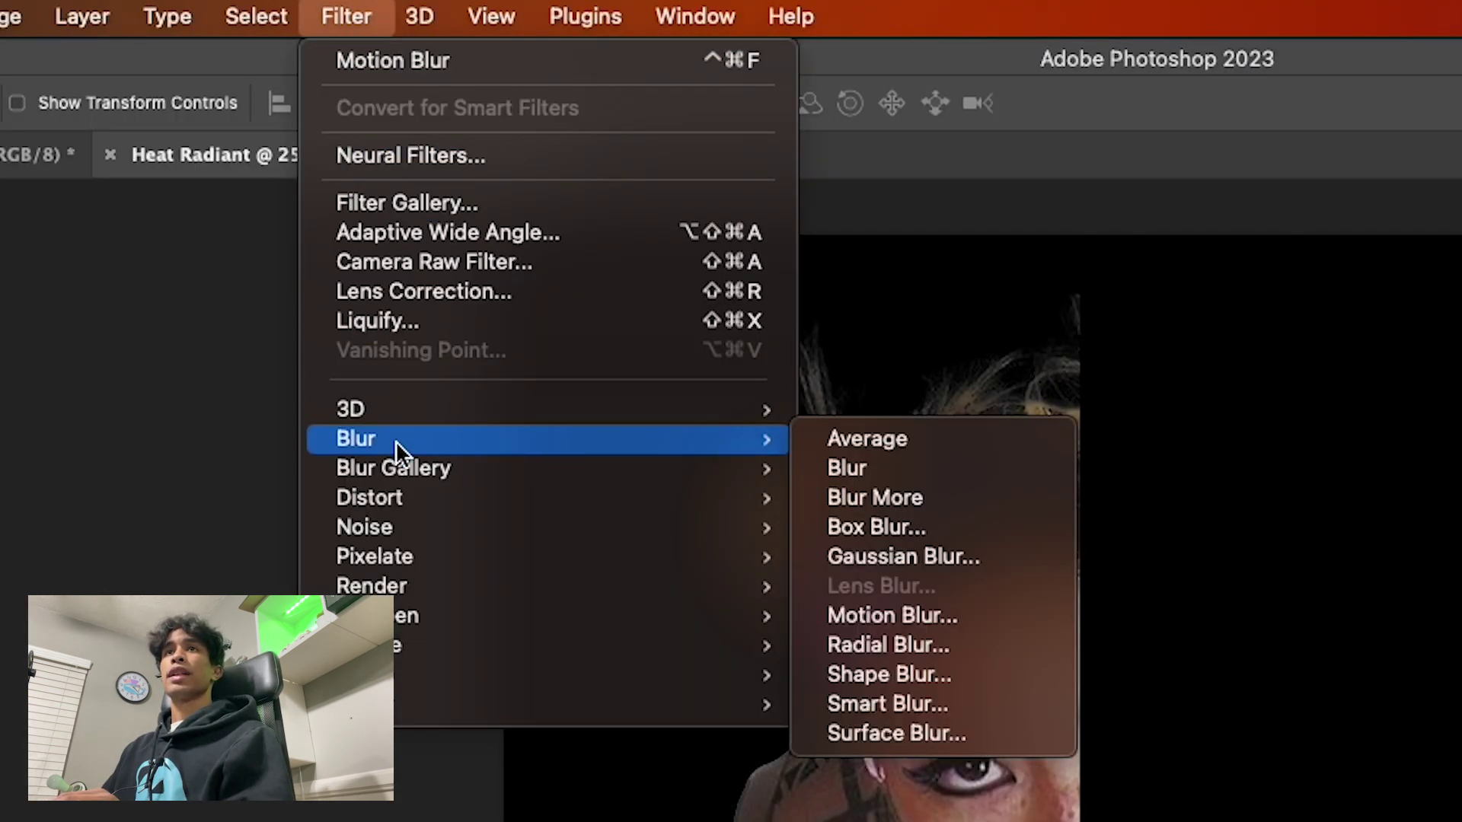
{"action": "left_click", "coordinate": [926, 613]}
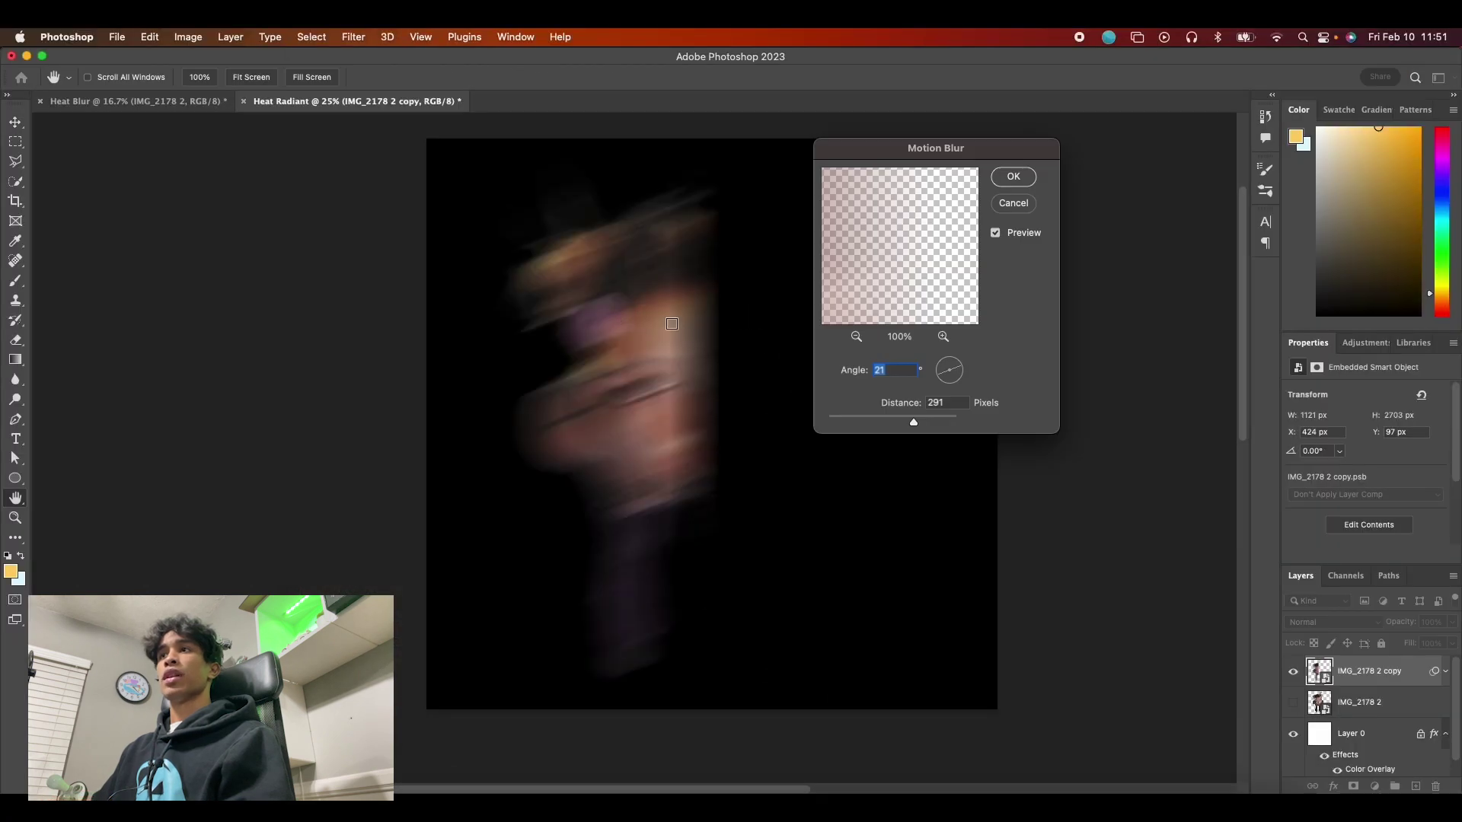
{"action": "left_click_drag", "start_coordinate": [905, 429], "coordinate": [897, 423]}
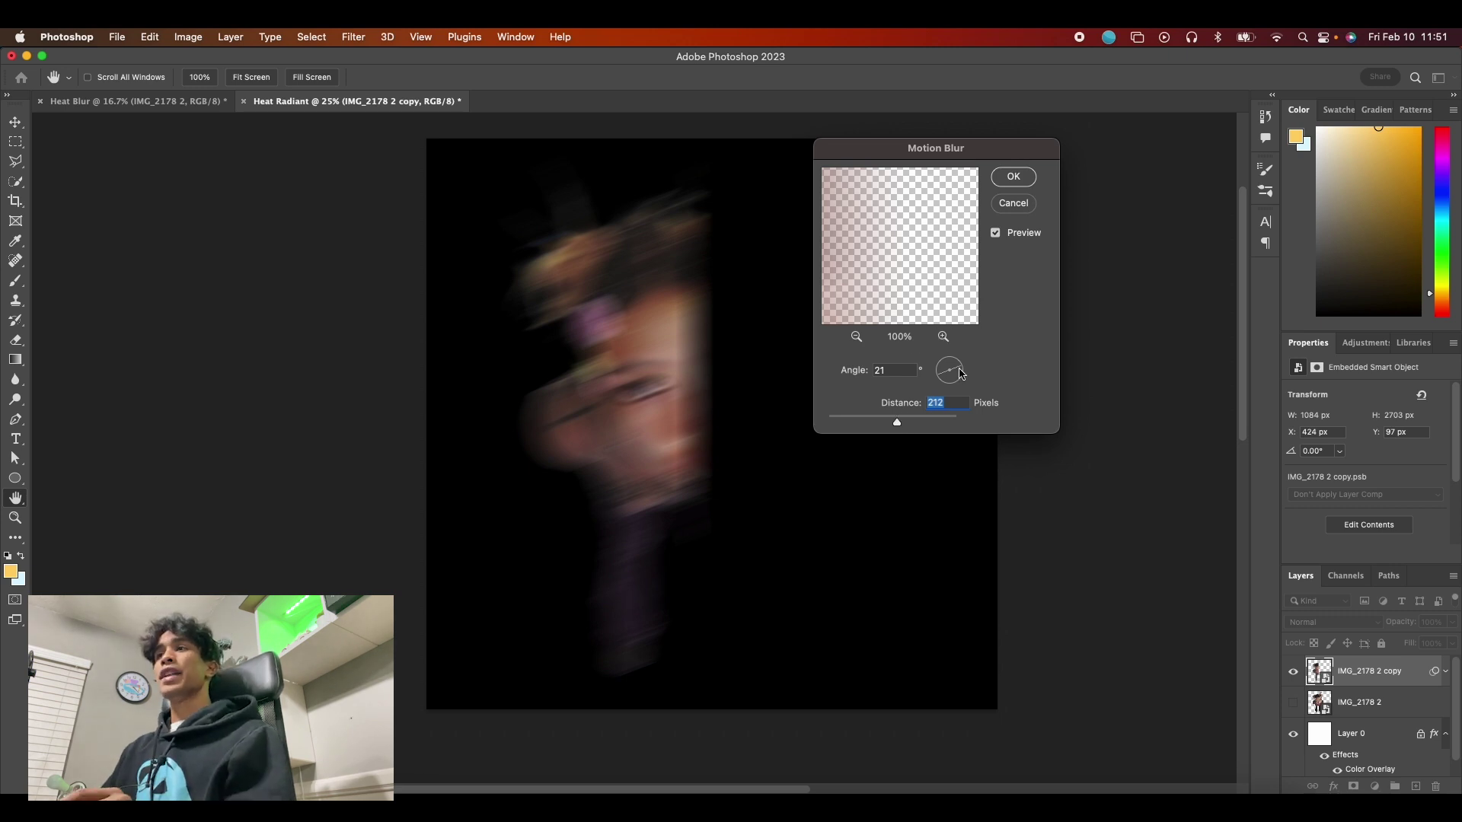
{"action": "left_click", "coordinate": [961, 380]}
{"action": "left_click", "coordinate": [959, 387]}
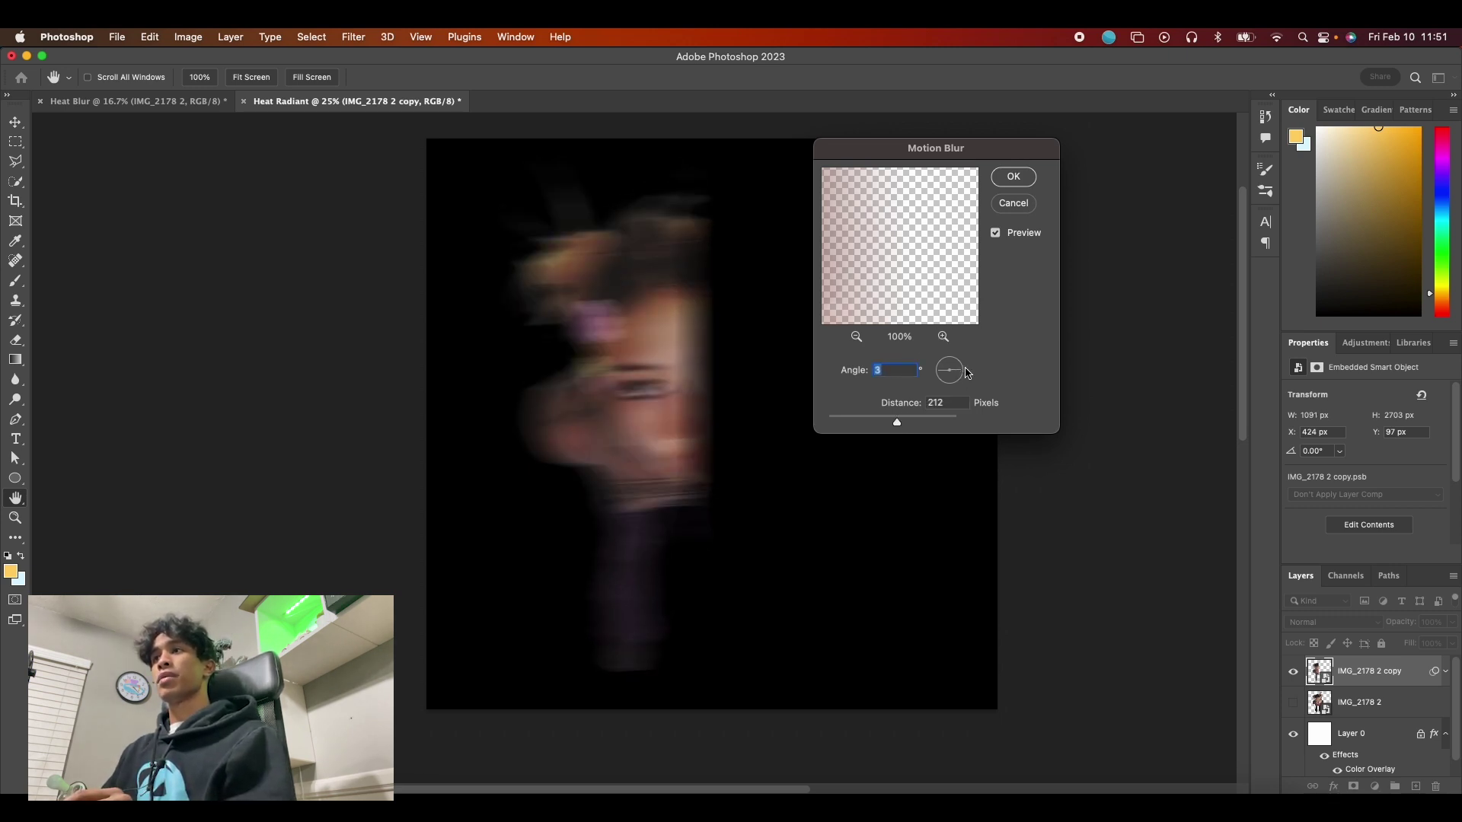
{"action": "left_click", "coordinate": [960, 375]}
{"action": "left_click", "coordinate": [961, 373]}
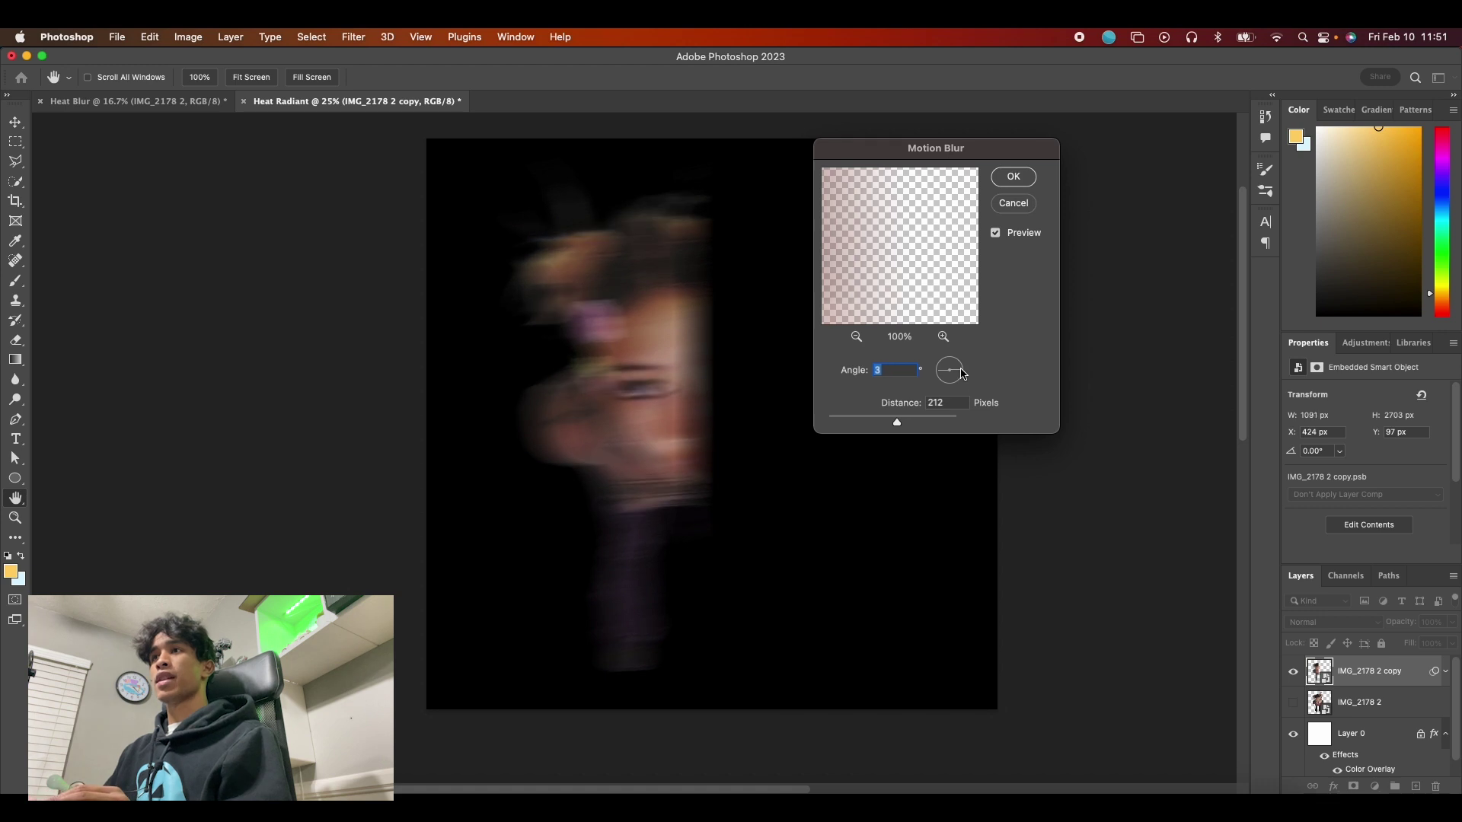
{"action": "left_click", "coordinate": [964, 368]}
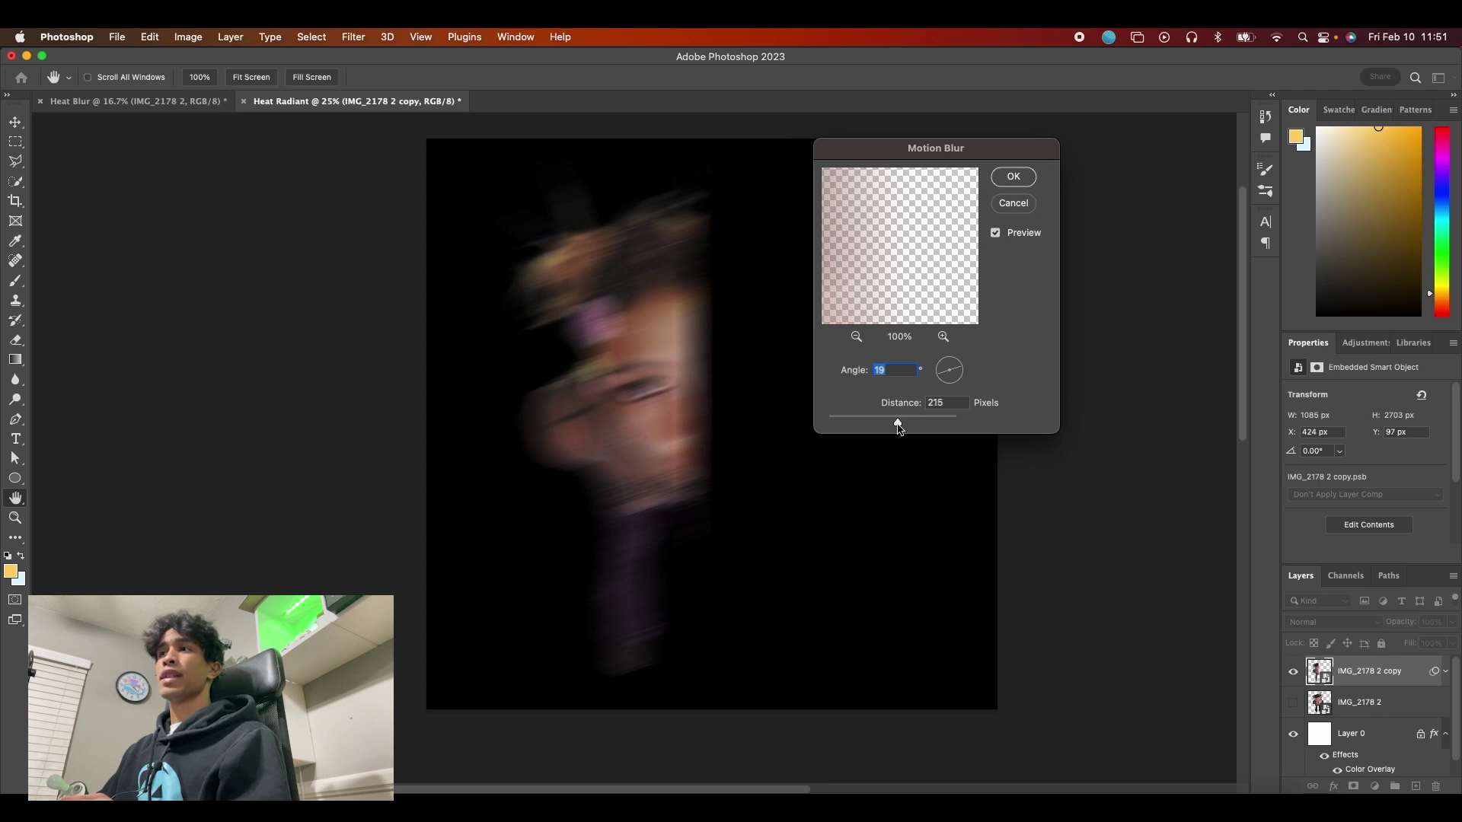
{"action": "left_click", "coordinate": [1012, 177]}
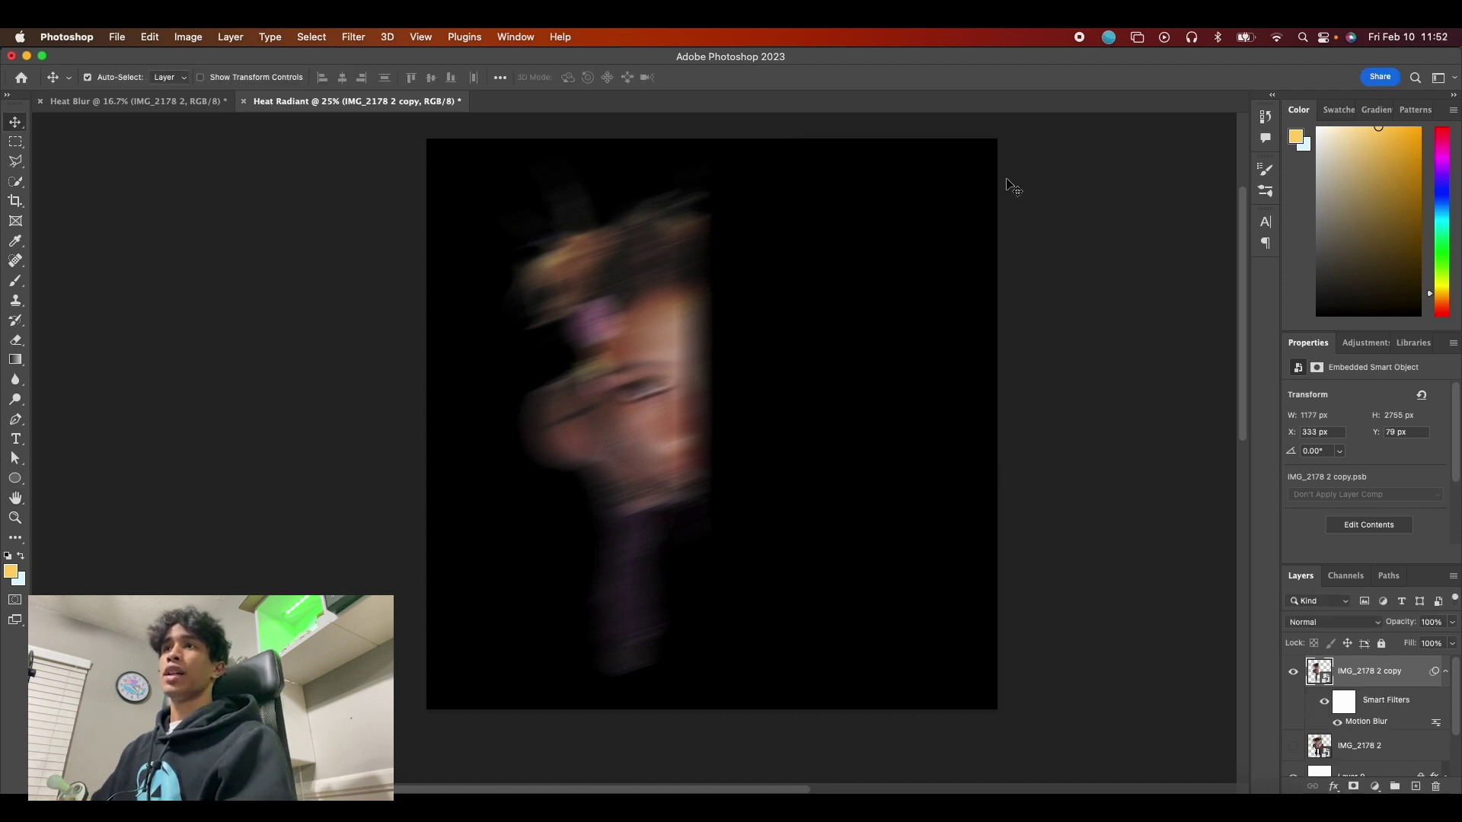
Step: Make IMG_2178 2 visible and active again, zooming in and back out to check the blur
{"action": "left_click", "coordinate": [1295, 747]}
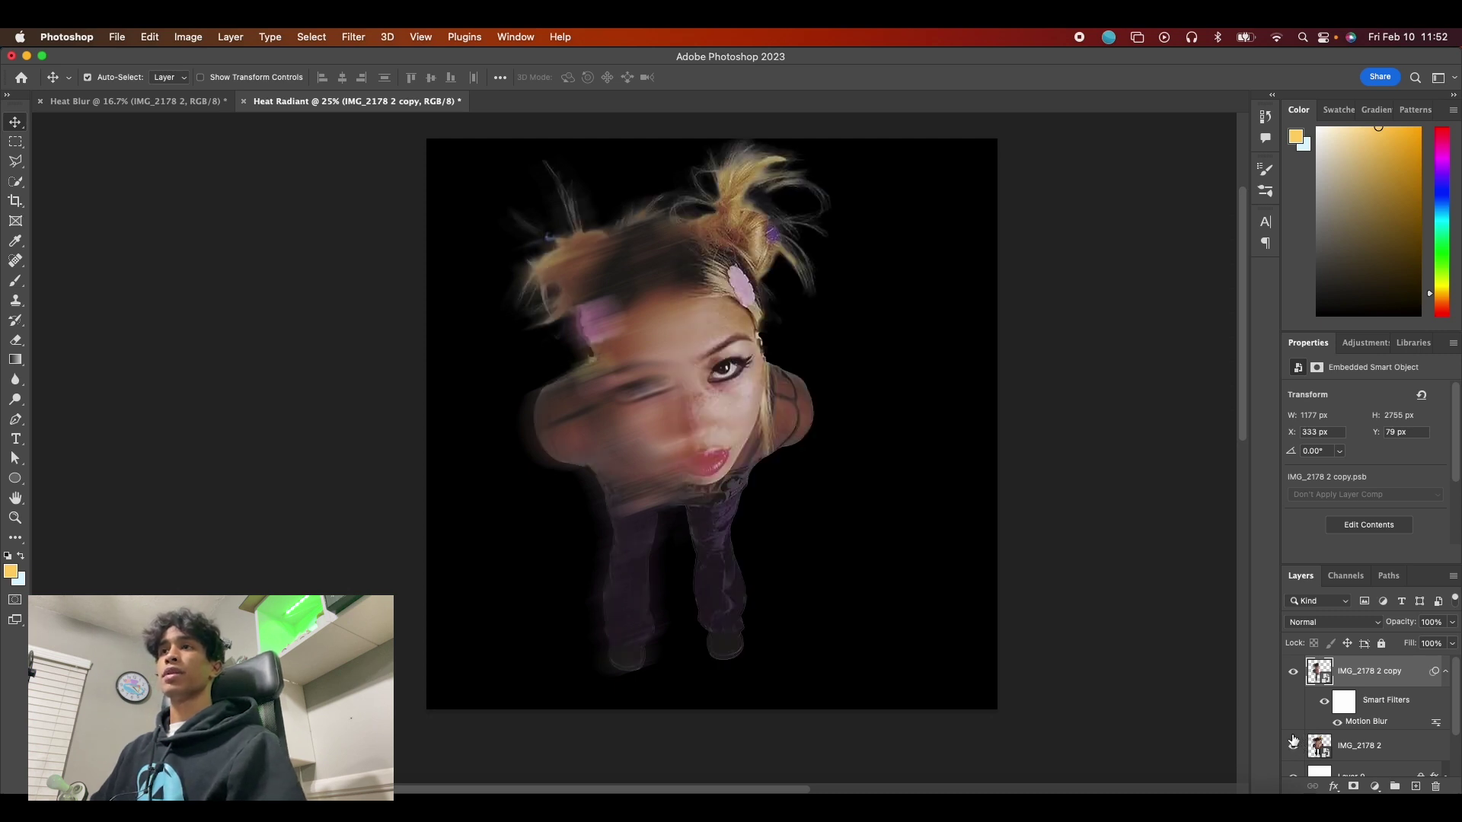
{"action": "left_click", "coordinate": [533, 284]}
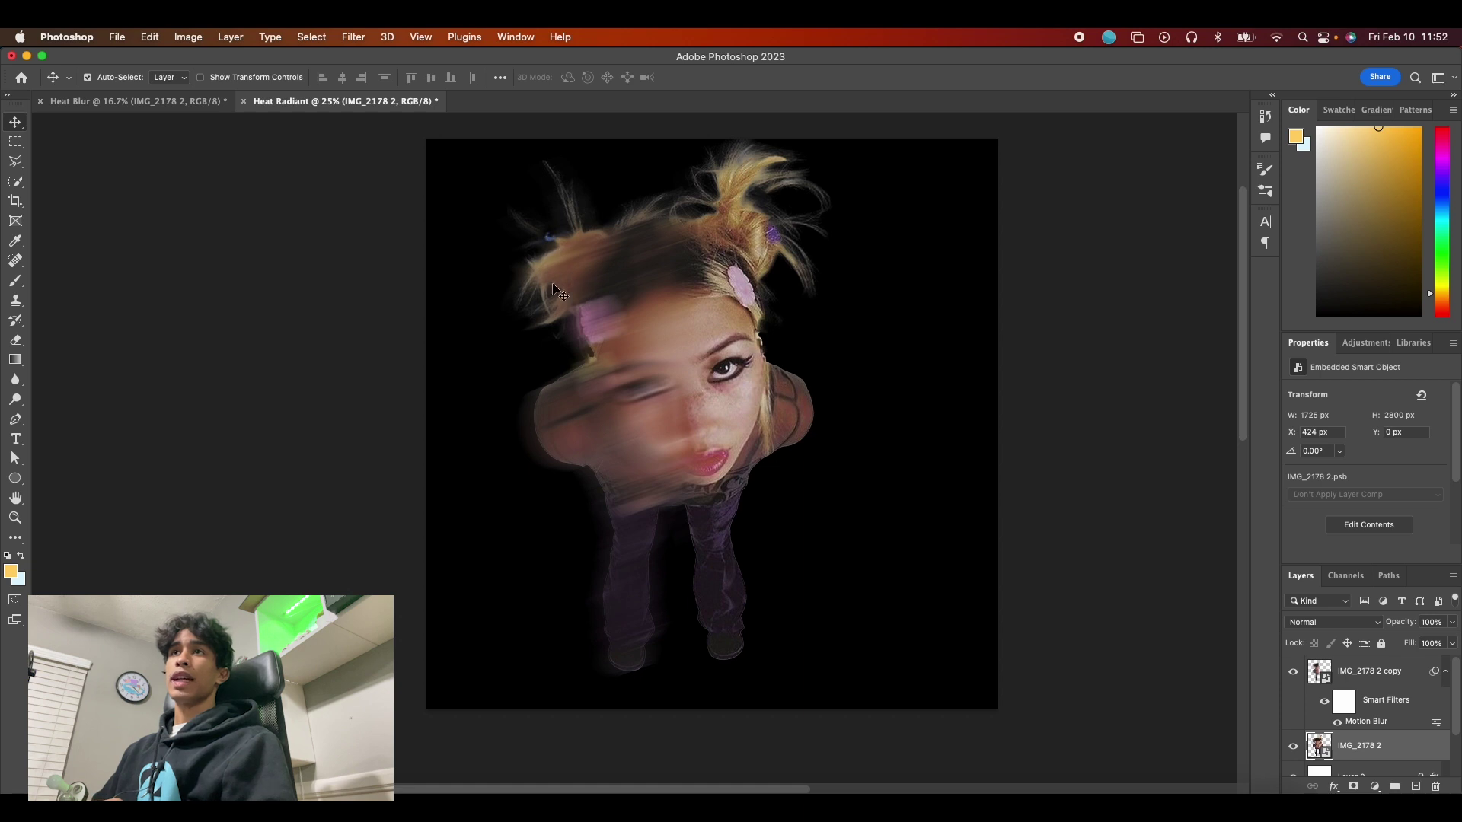
{"action": "key", "text": "super+equal"}
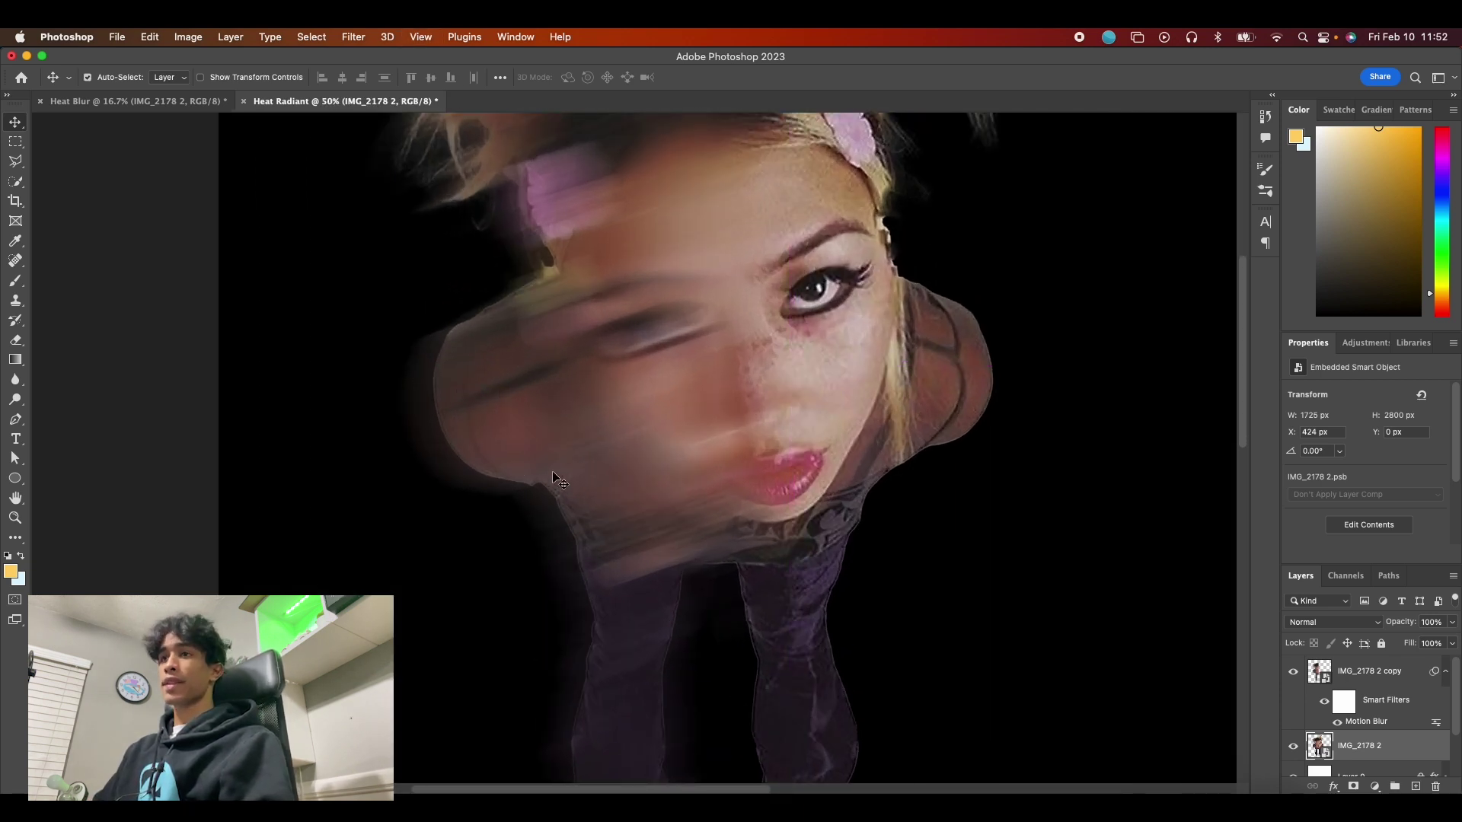
{"action": "key", "text": "super+minus"}
Step: Rasterize IMG_2178 2 and erase its left edge to let the motion blur show
{"action": "left_click", "coordinate": [15, 340]}
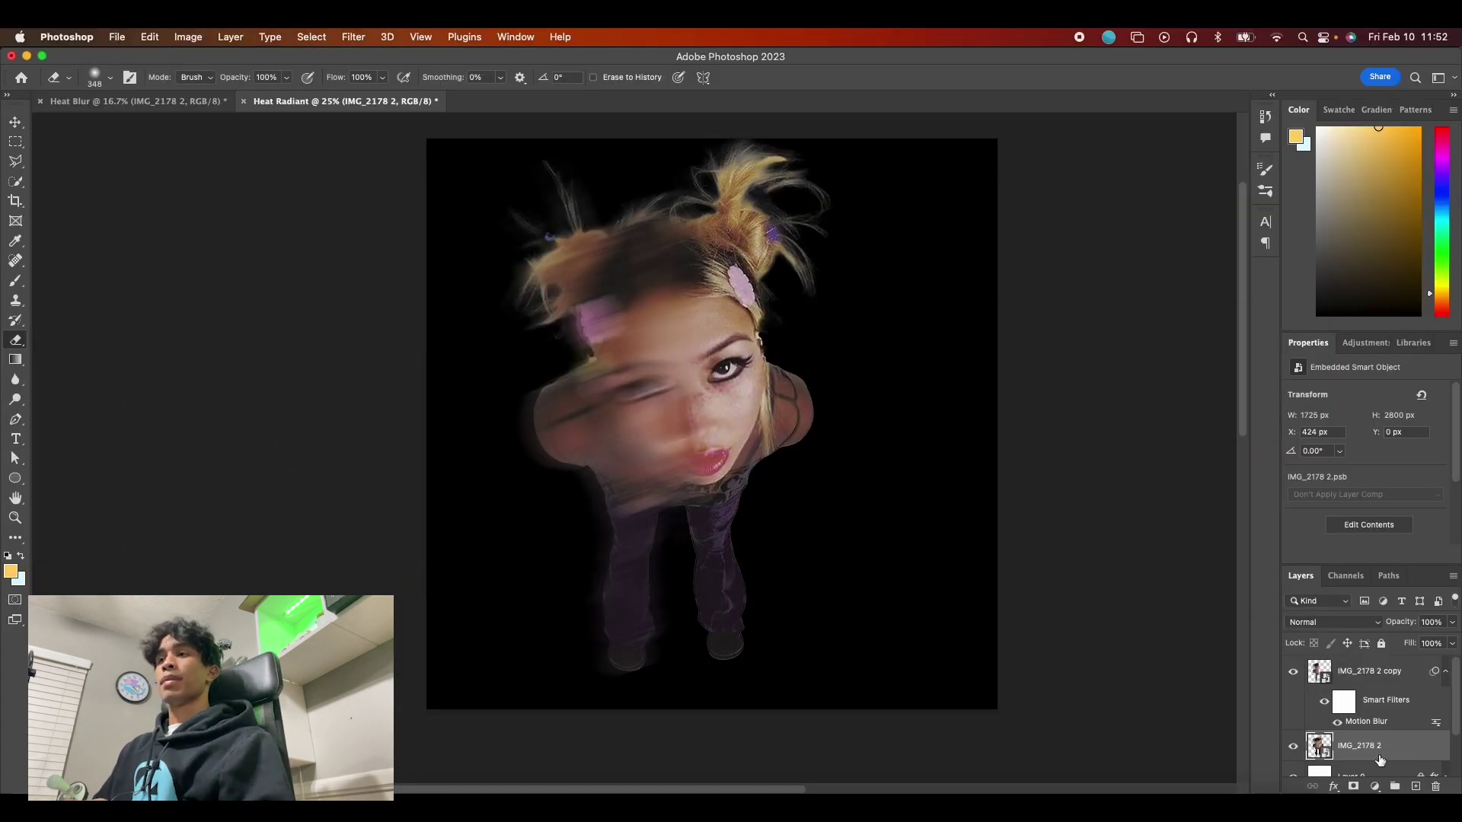
{"action": "scroll", "coordinate": [1419, 756], "scroll_direction": "down", "scroll_amount": 1}
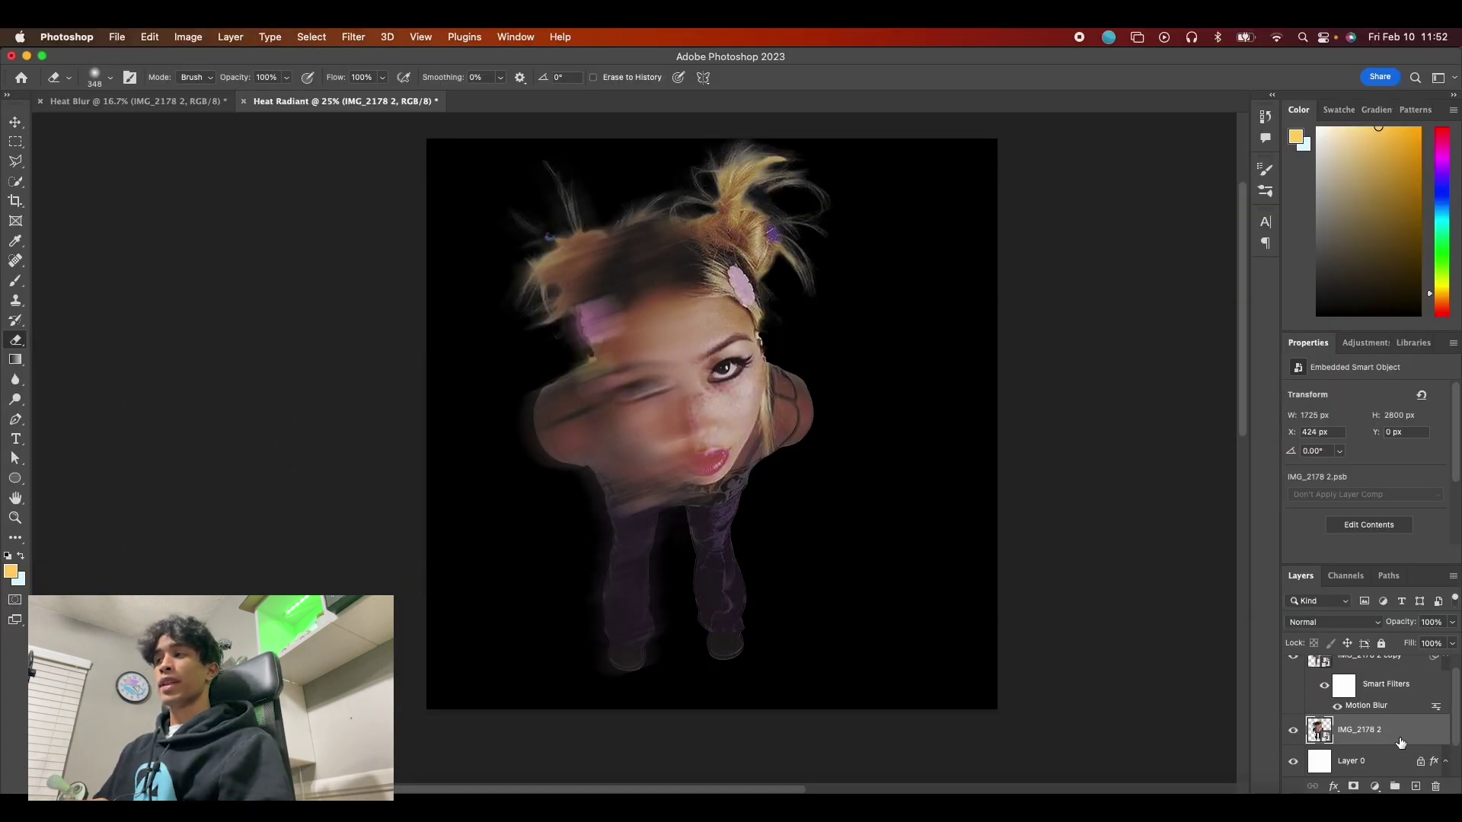
{"action": "left_click", "coordinate": [748, 305]}
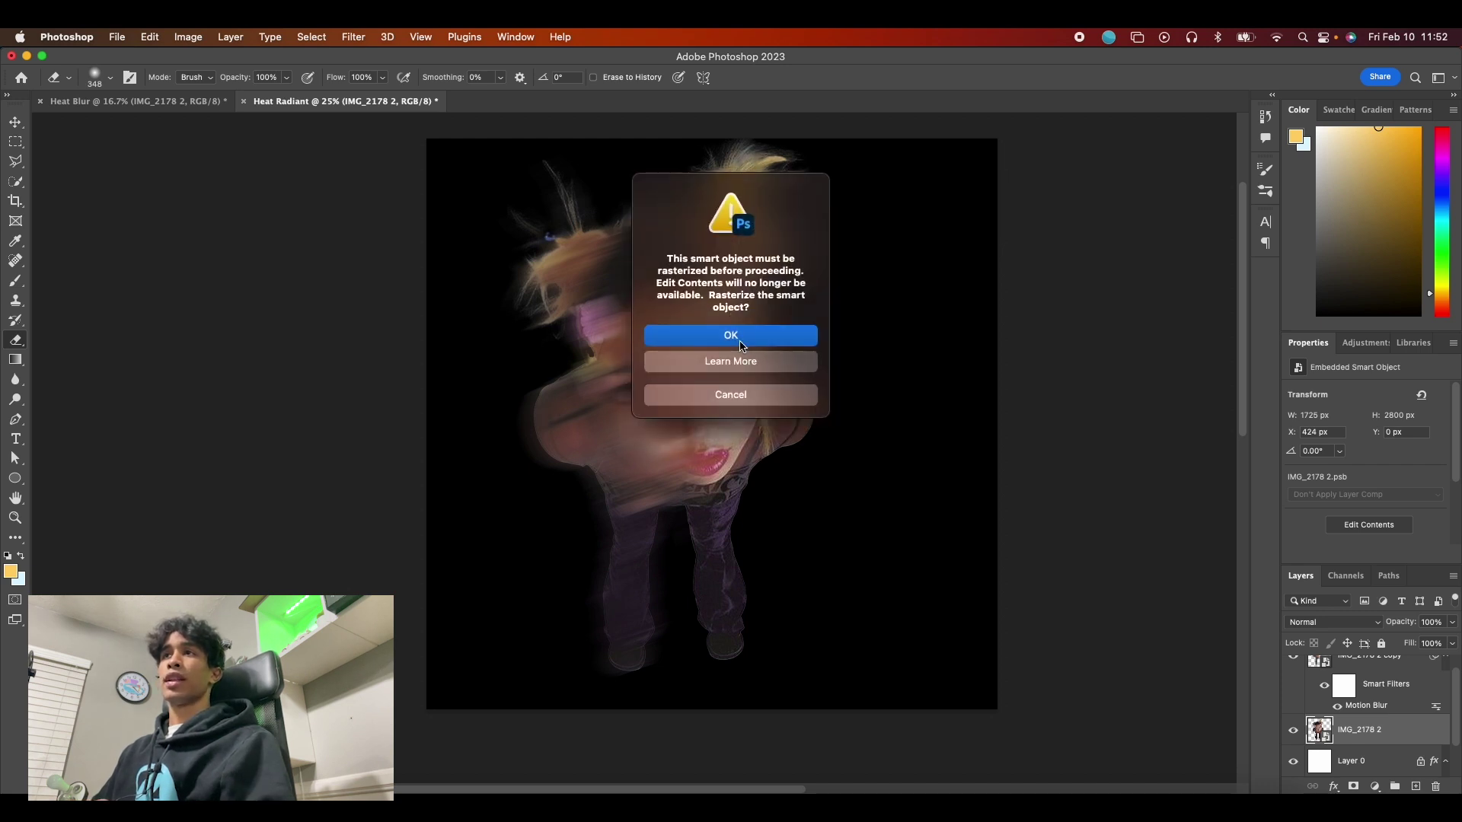
{"action": "left_click", "coordinate": [740, 345]}
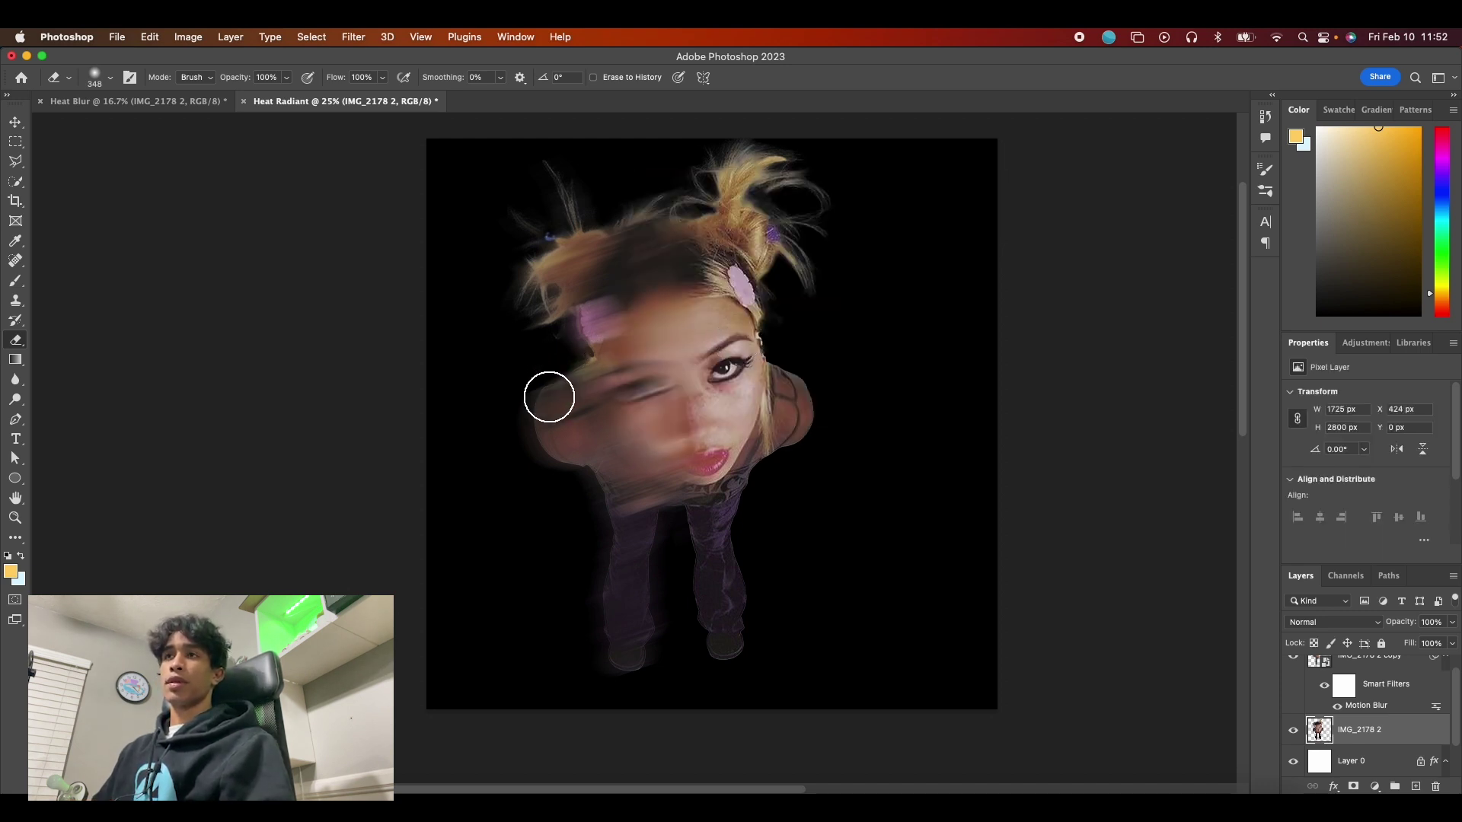
{"action": "mouse_move", "coordinate": [549, 397]}
{"action": "left_mouse_down"}
{"action": "mouse_move", "coordinate": [564, 469]}
{"action": "mouse_move", "coordinate": [534, 389]}
{"action": "mouse_move", "coordinate": [555, 441]}
{"action": "mouse_move", "coordinate": [601, 484]}
{"action": "mouse_move", "coordinate": [610, 671]}
{"action": "mouse_move", "coordinate": [614, 467]}
{"action": "mouse_move", "coordinate": [624, 643]}
{"action": "mouse_move", "coordinate": [639, 468]}
{"action": "mouse_move", "coordinate": [587, 378]}
{"action": "mouse_move", "coordinate": [578, 268]}
{"action": "mouse_move", "coordinate": [523, 294]}
{"action": "mouse_move", "coordinate": [527, 244]}
{"action": "mouse_move", "coordinate": [557, 285]}
{"action": "mouse_move", "coordinate": [549, 183]}
{"action": "mouse_move", "coordinate": [589, 257]}
{"action": "mouse_move", "coordinate": [547, 280]}
{"action": "left_mouse_up"}
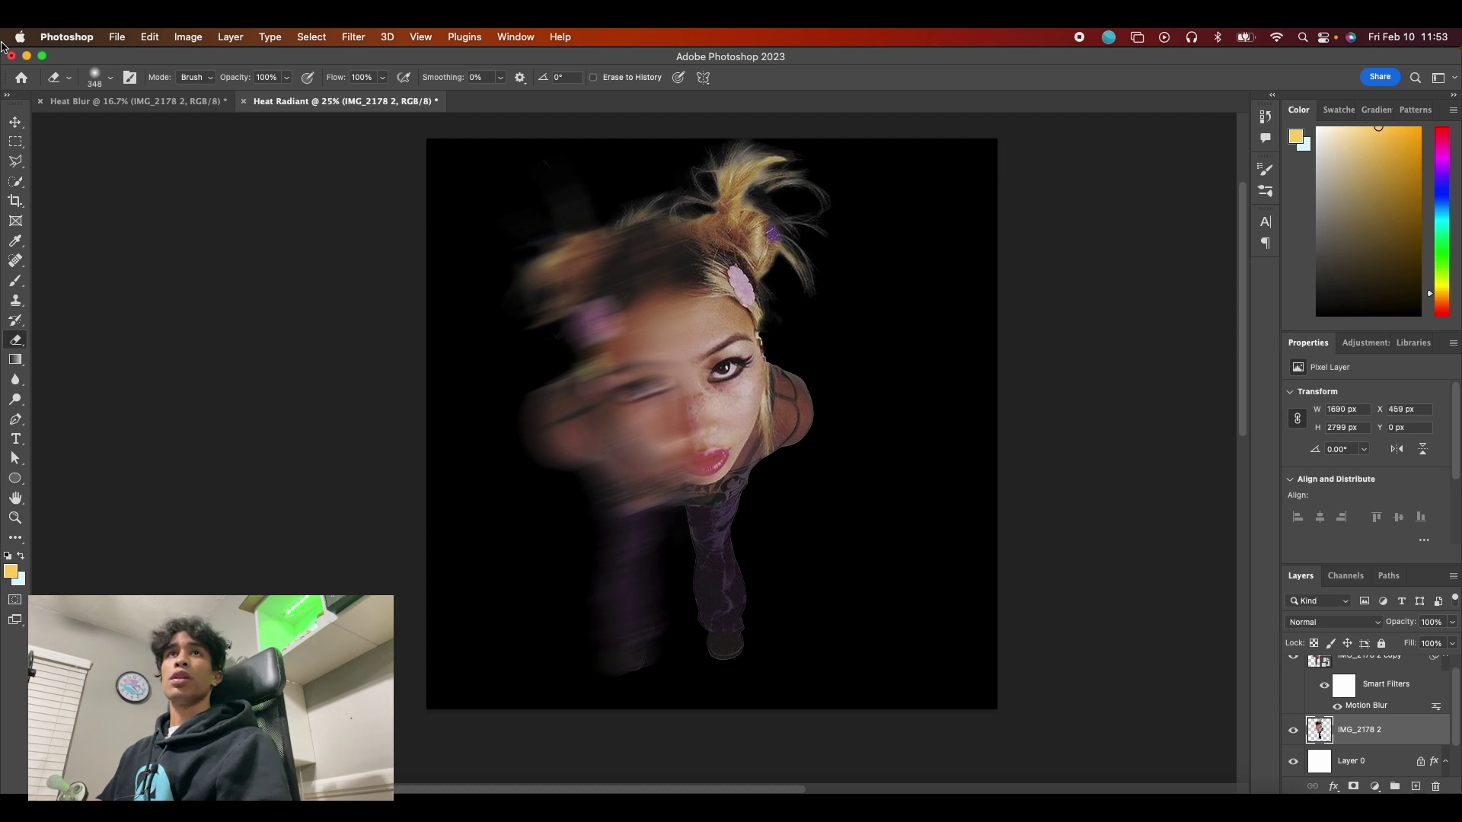
{"action": "left_click", "coordinate": [97, 77]}
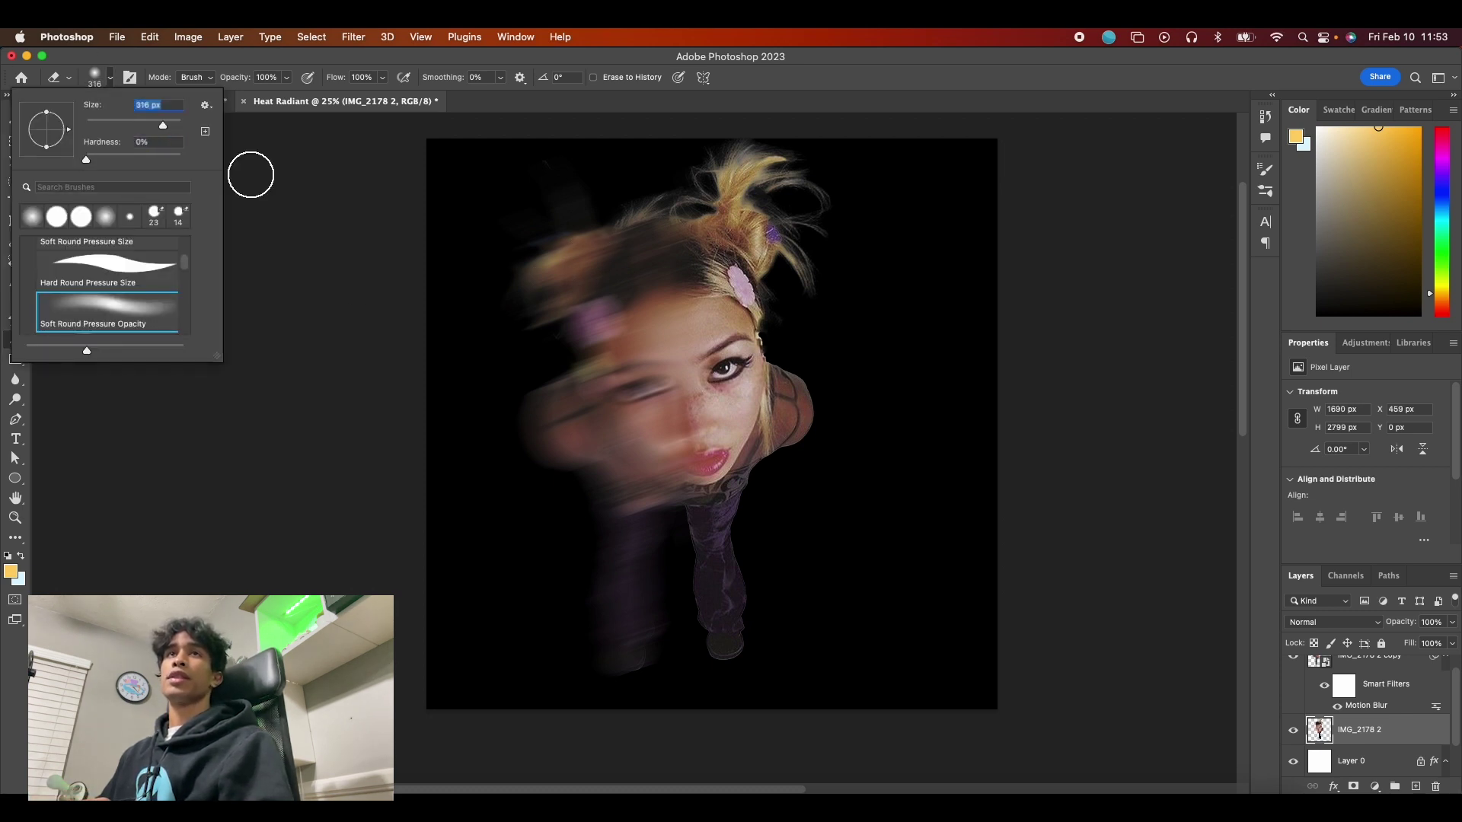
Step: Group the sharp and blurred portrait layers into Group 1
{"action": "key", "text": "v"}
{"action": "scroll", "coordinate": [712, 427], "scroll_direction": "up", "scroll_amount": 1}
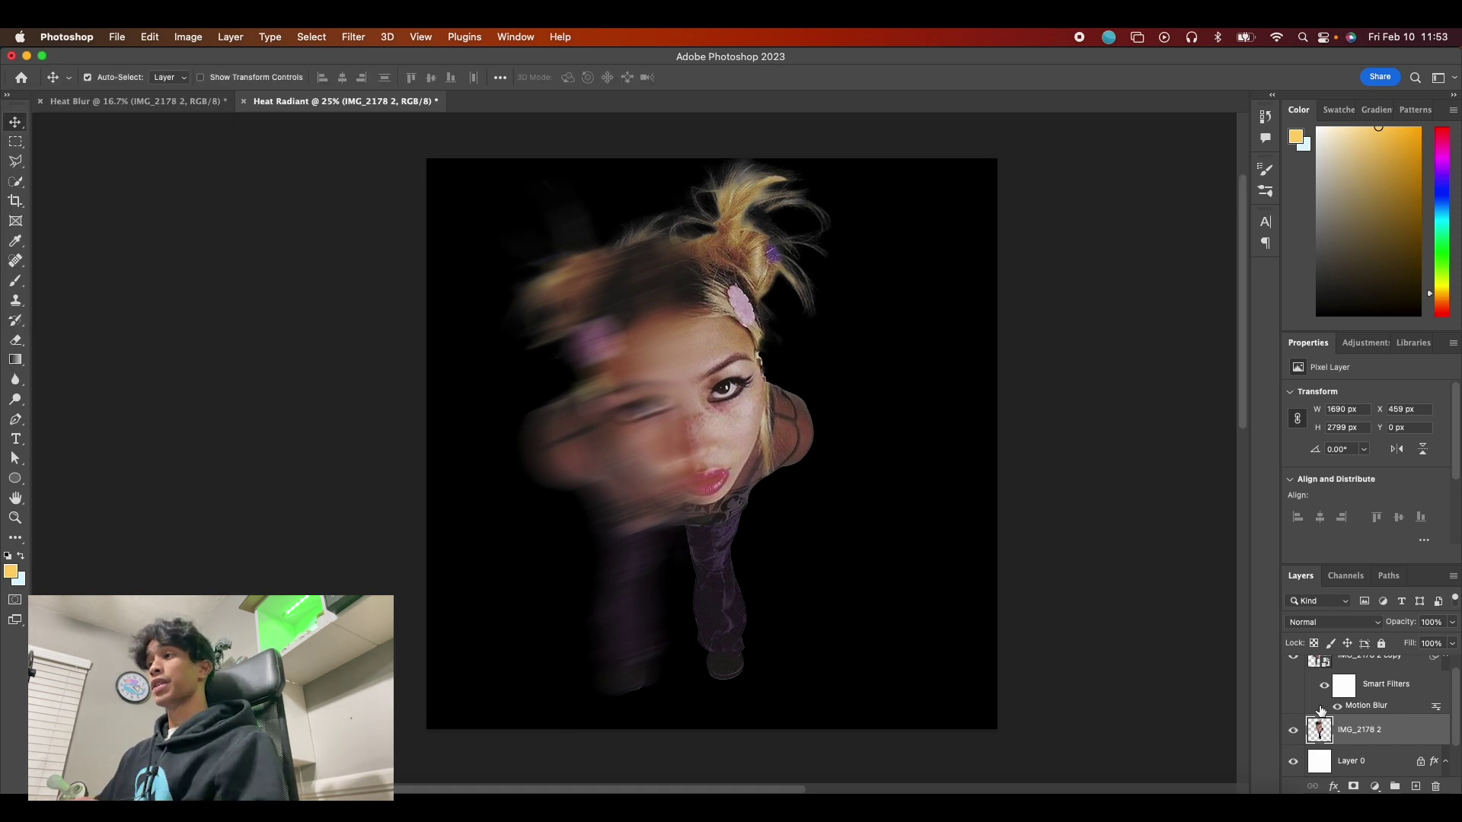
{"action": "scroll", "coordinate": [1359, 691], "scroll_direction": "up", "scroll_amount": 1}
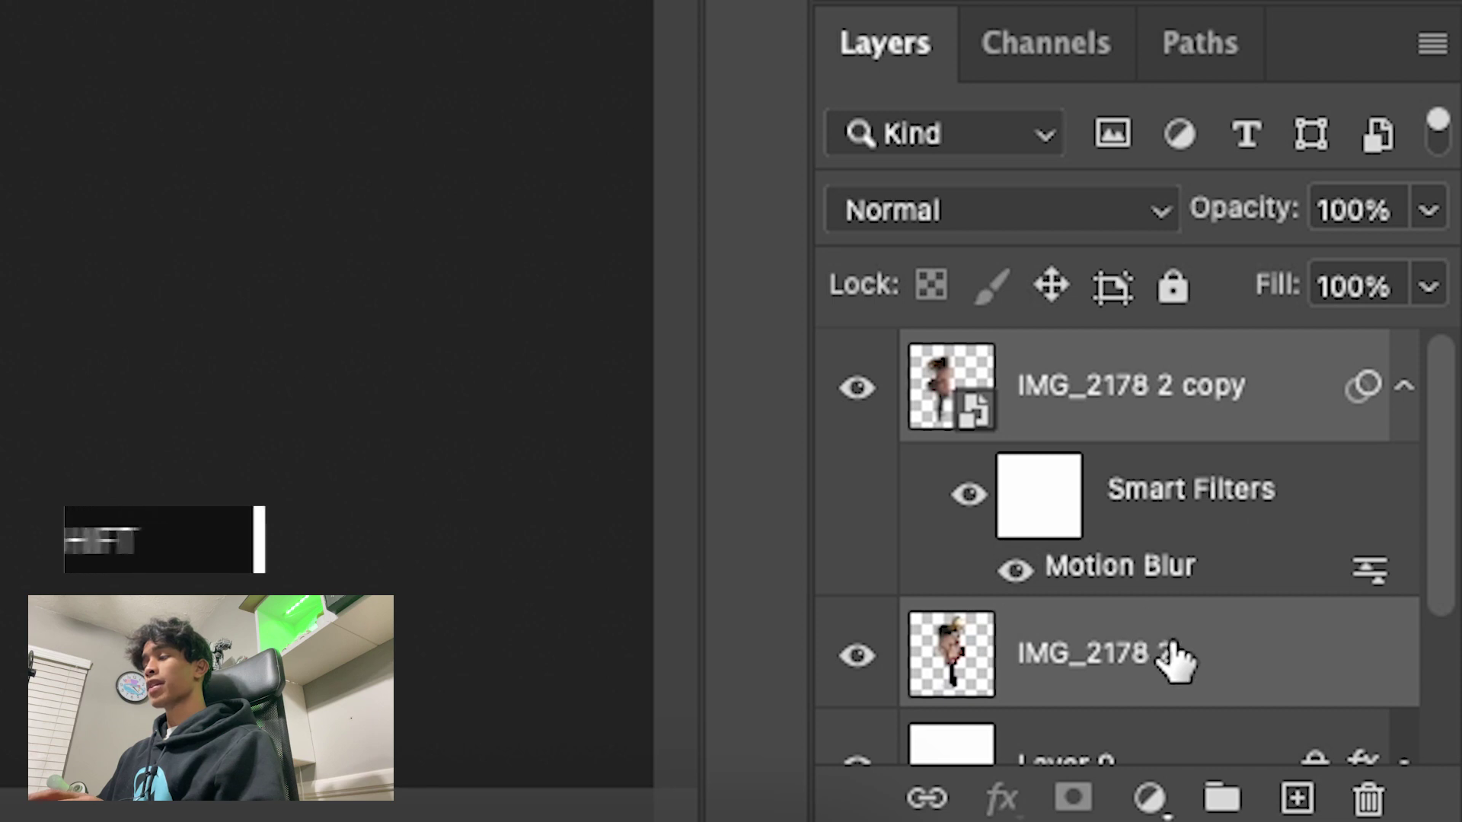
{"action": "left_click", "coordinate": [1221, 797]}
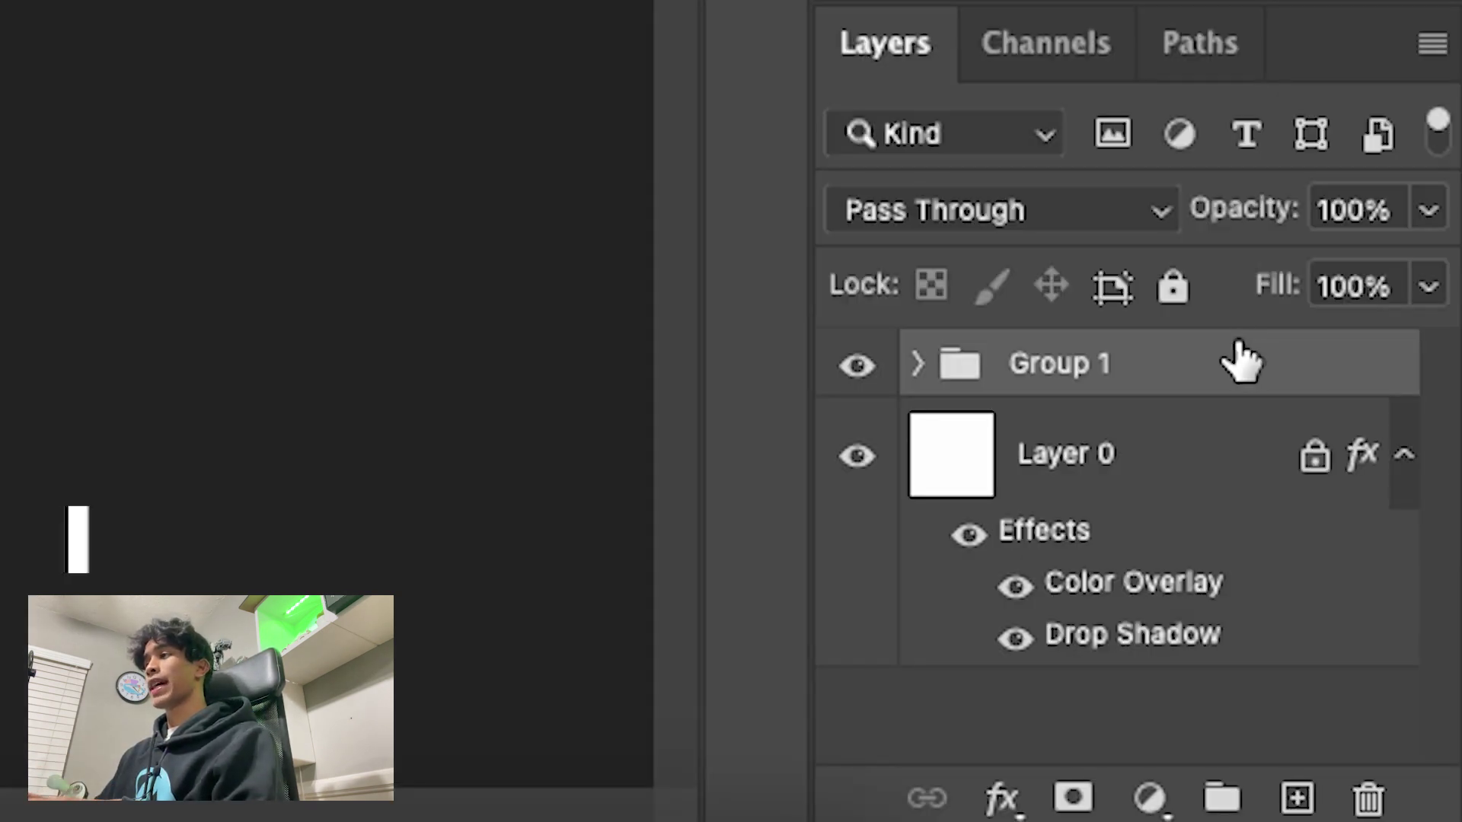
Step: Duplicate Group 1, hide the original, and make Group 1 copy a smart object
{"action": "key", "text": "super+j"}
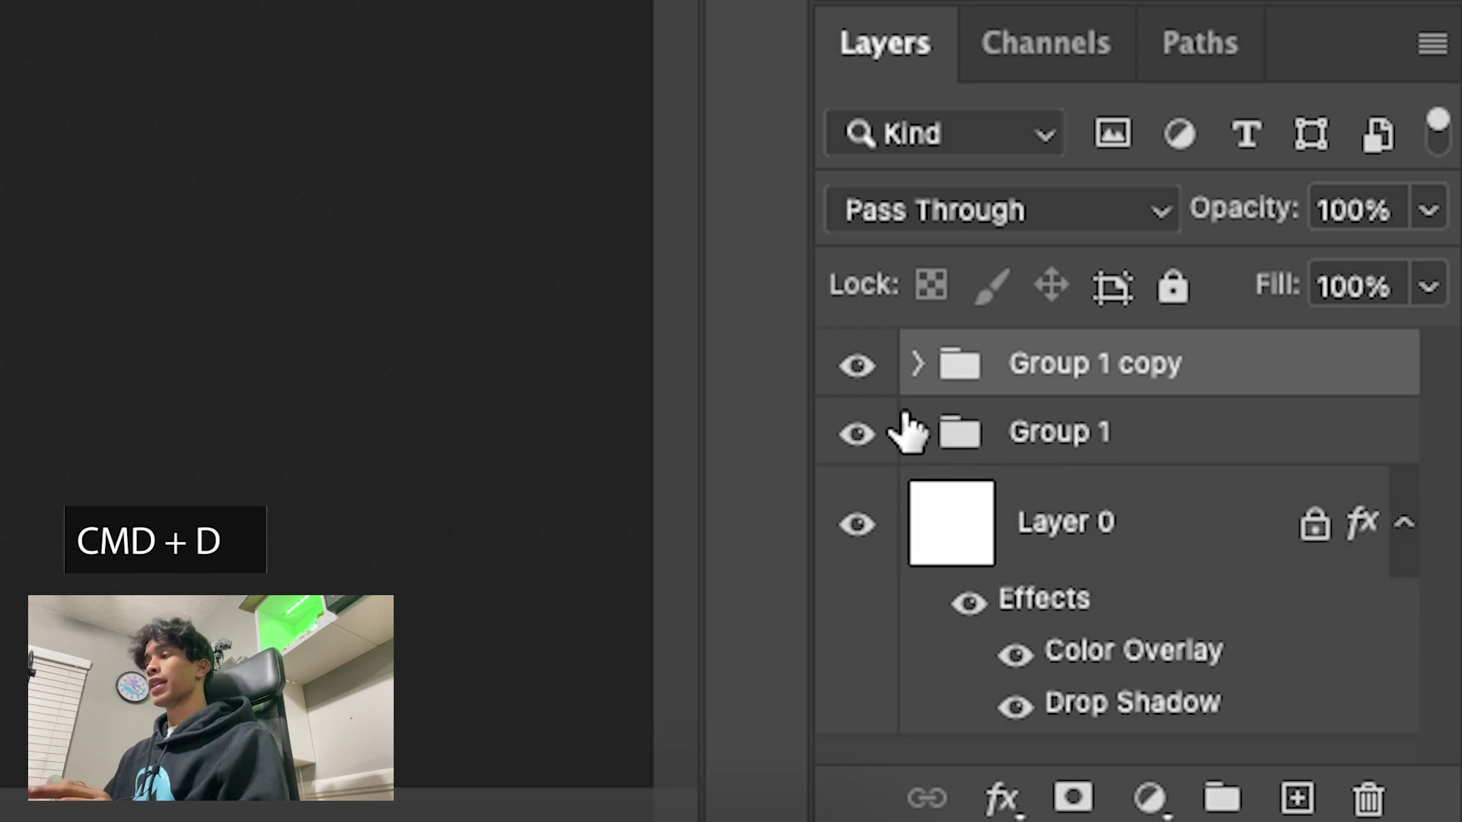
{"action": "left_click", "coordinate": [856, 432]}
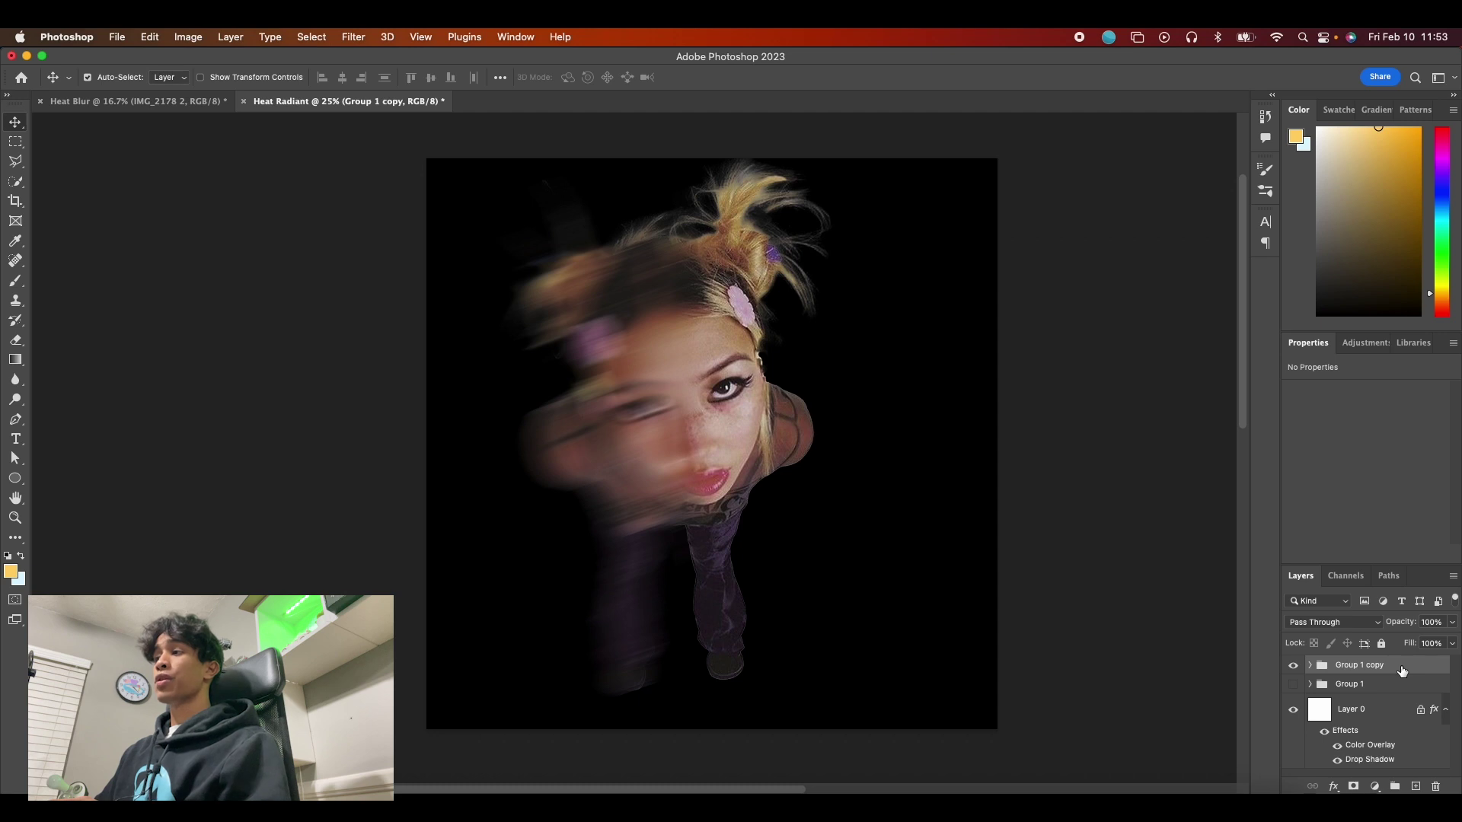
{"action": "right_click", "coordinate": [1402, 670]}
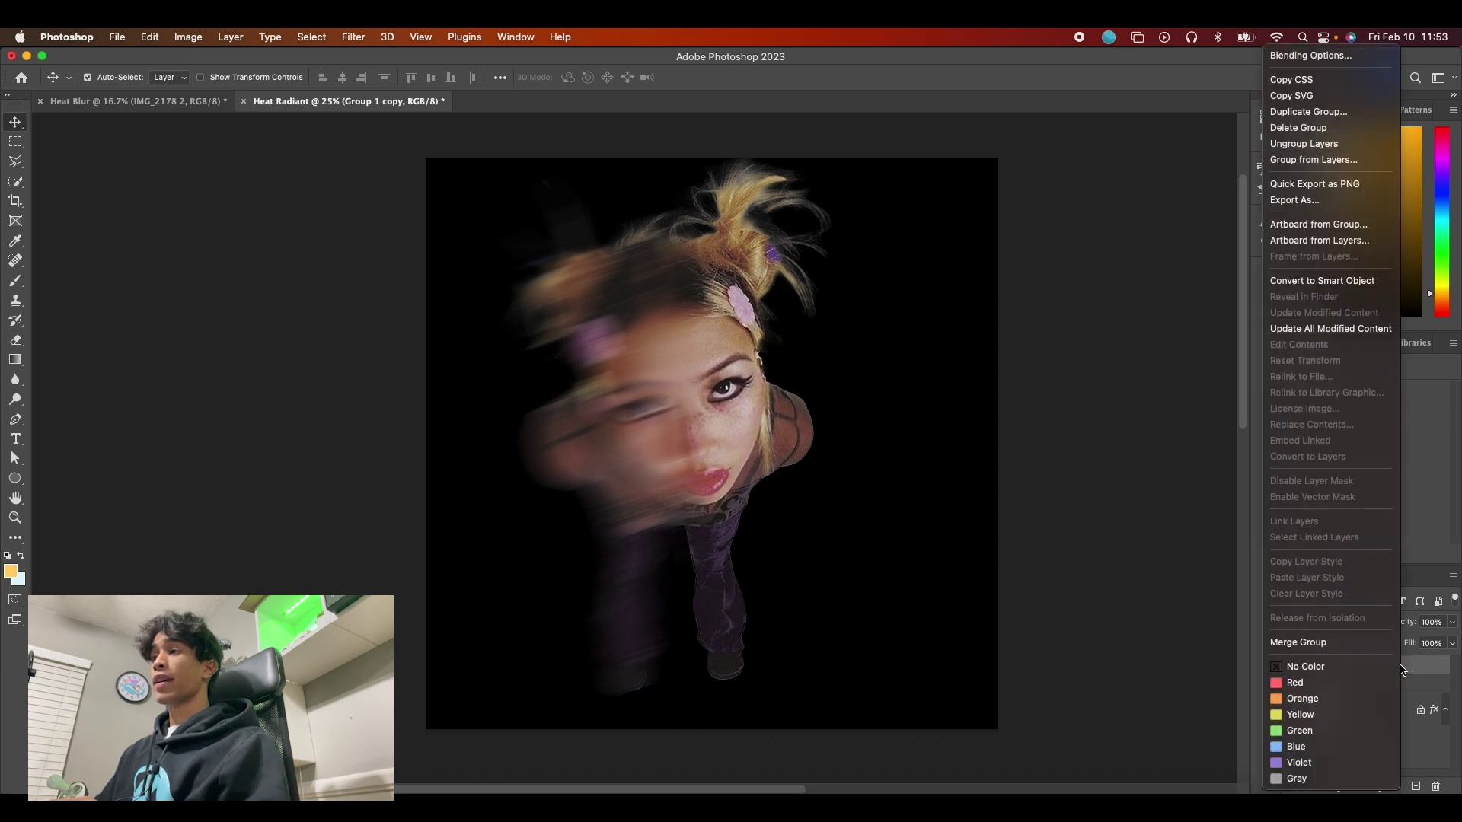
{"action": "left_click", "coordinate": [1329, 281]}
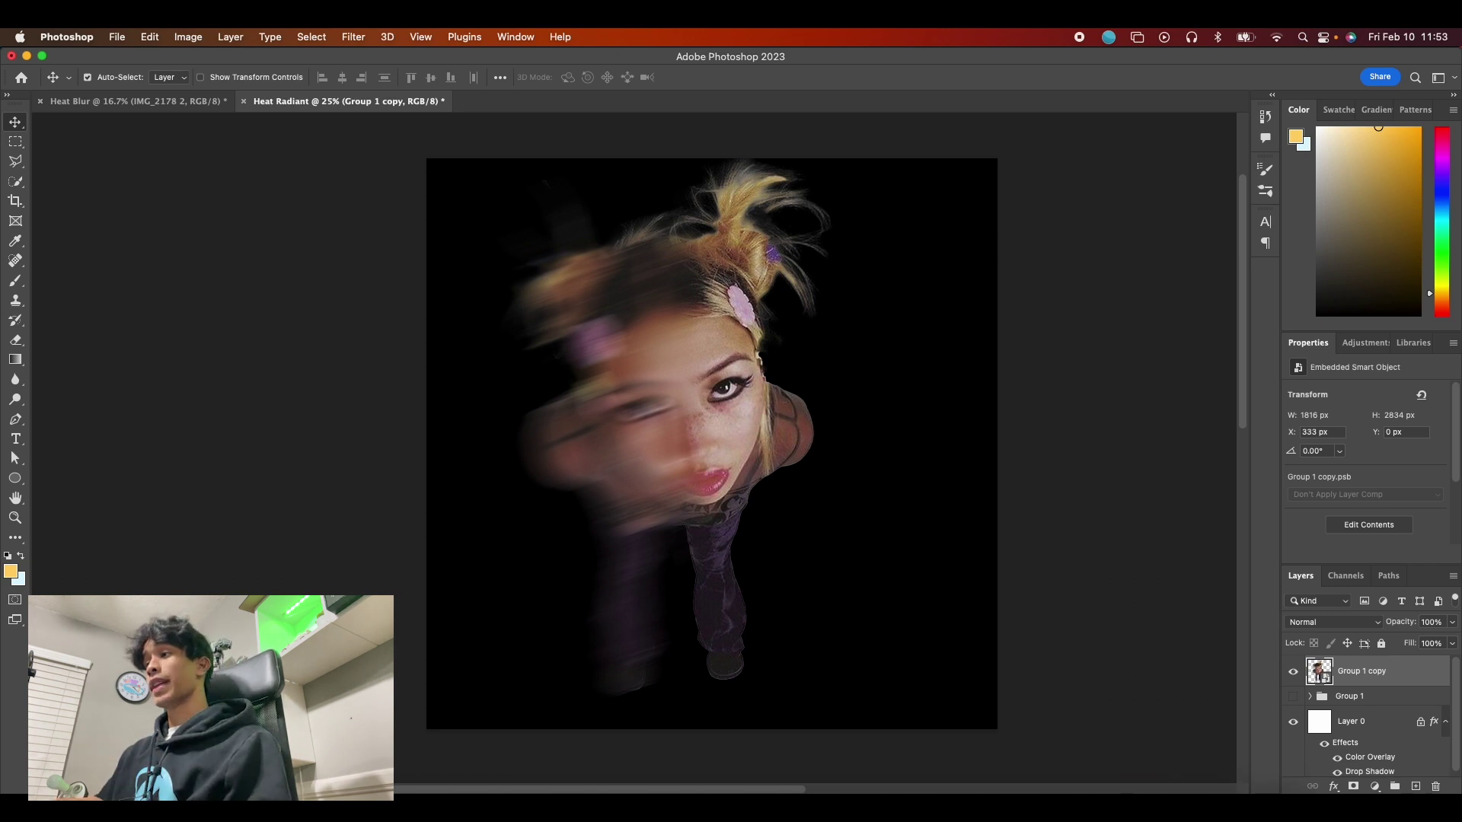
{"action": "left_click", "coordinate": [1375, 787]}
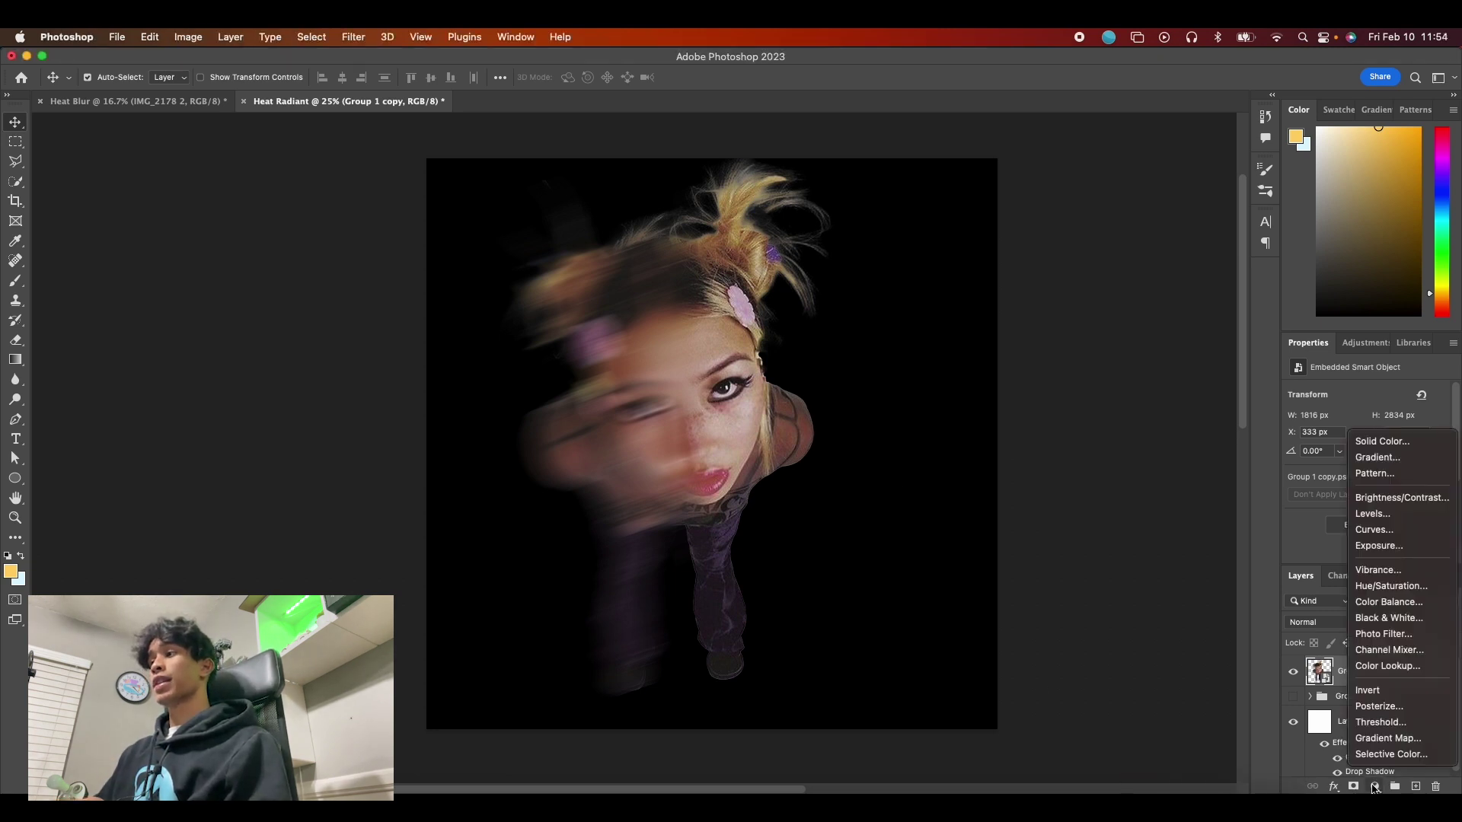
Step: Add a Gradient Map adjustment layer using the black-and-white Basics preset
{"action": "left_click", "coordinate": [1380, 737]}
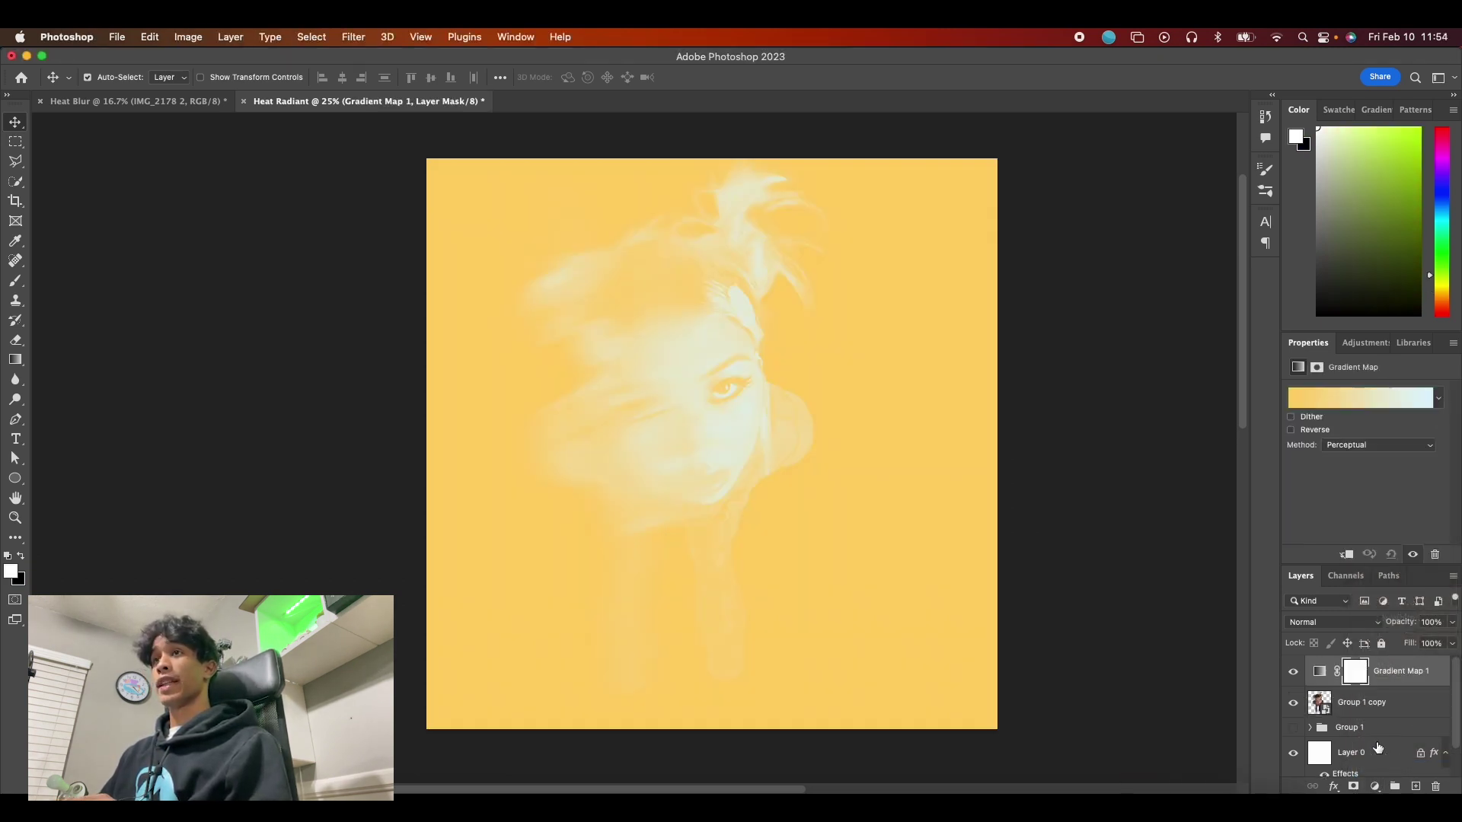
{"action": "left_click", "coordinate": [1437, 401]}
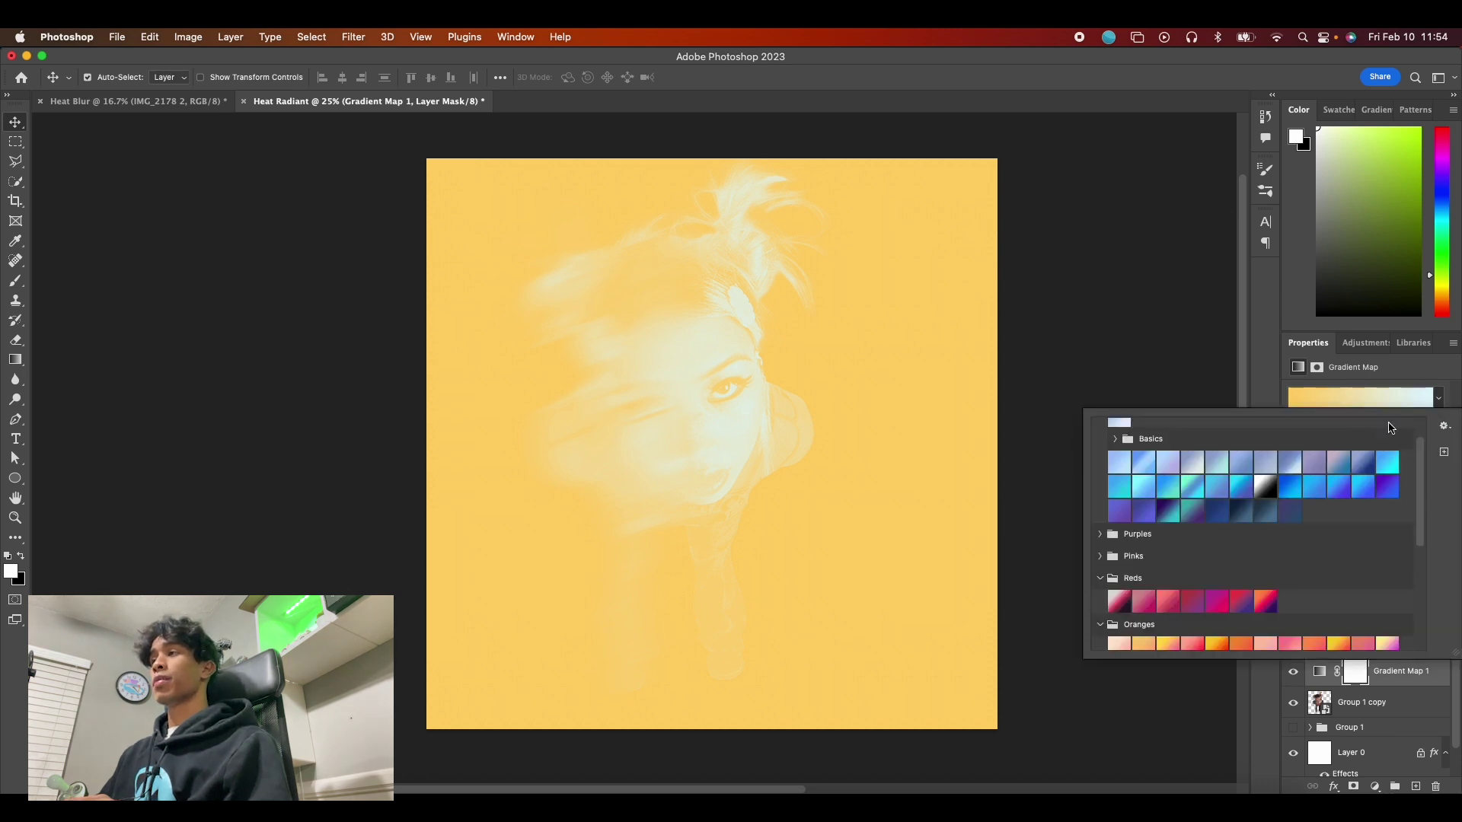
{"action": "scroll", "coordinate": [1302, 495], "scroll_direction": "up", "scroll_amount": 2}
{"action": "scroll", "coordinate": [1192, 503], "scroll_direction": "down", "scroll_amount": 5}
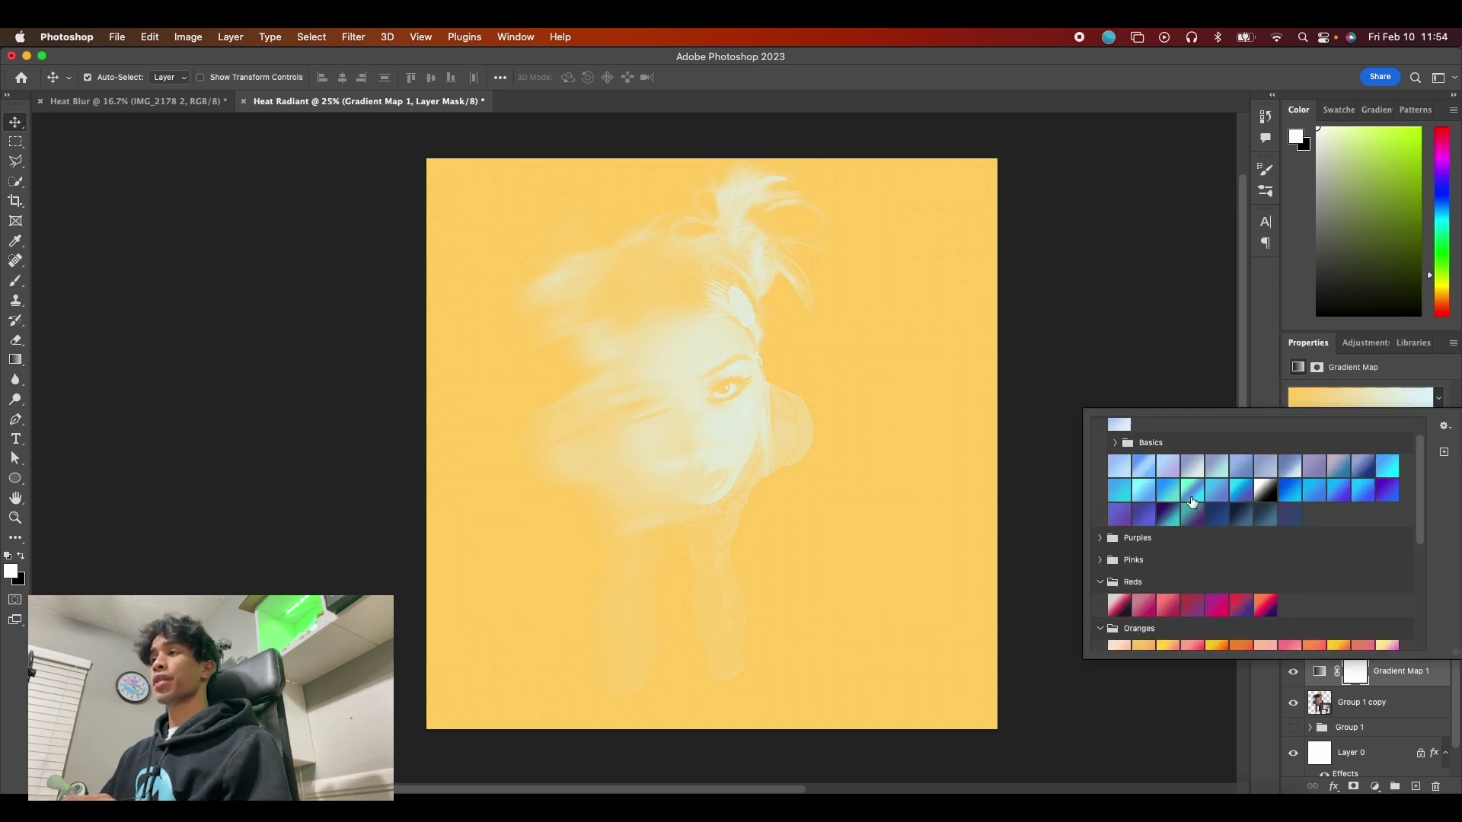
{"action": "left_click", "coordinate": [1266, 483]}
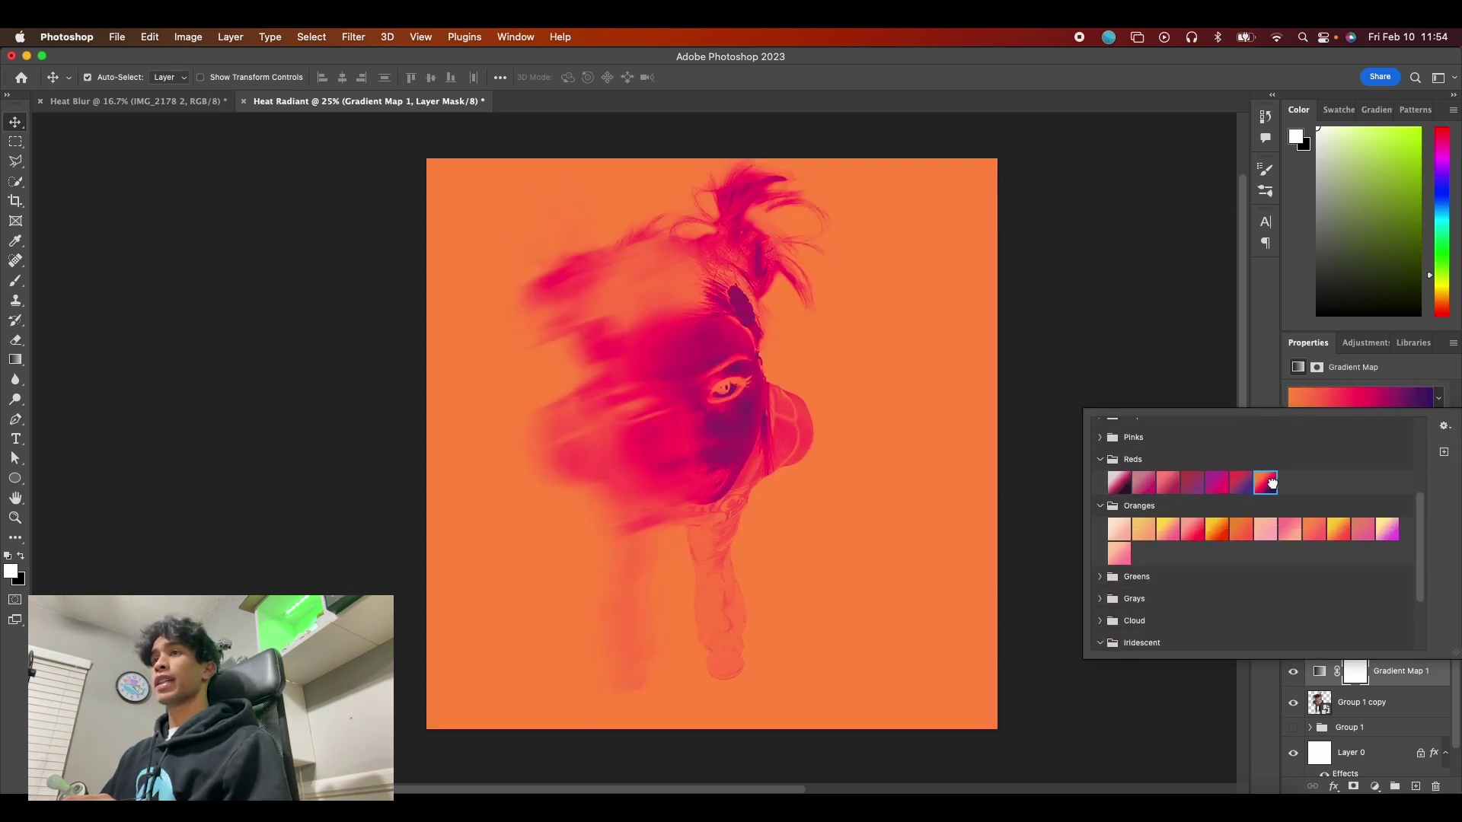
{"action": "left_click", "coordinate": [1276, 533]}
{"action": "left_click", "coordinate": [1315, 529]}
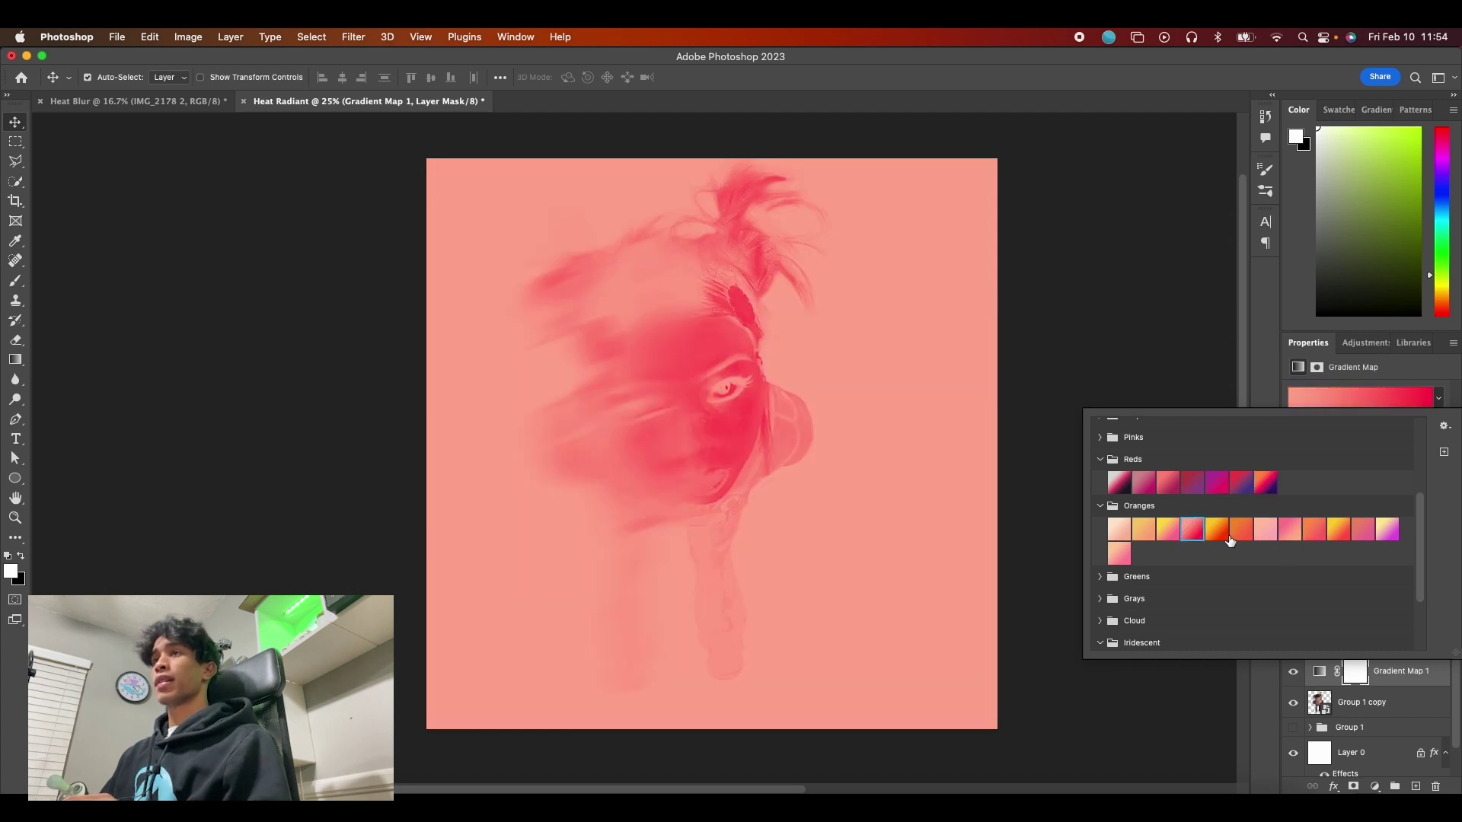
{"action": "scroll", "coordinate": [1230, 540], "scroll_direction": "down", "scroll_amount": 3}
{"action": "scroll", "coordinate": [1236, 537], "scroll_direction": "up", "scroll_amount": 8}
{"action": "left_click", "coordinate": [1260, 524]}
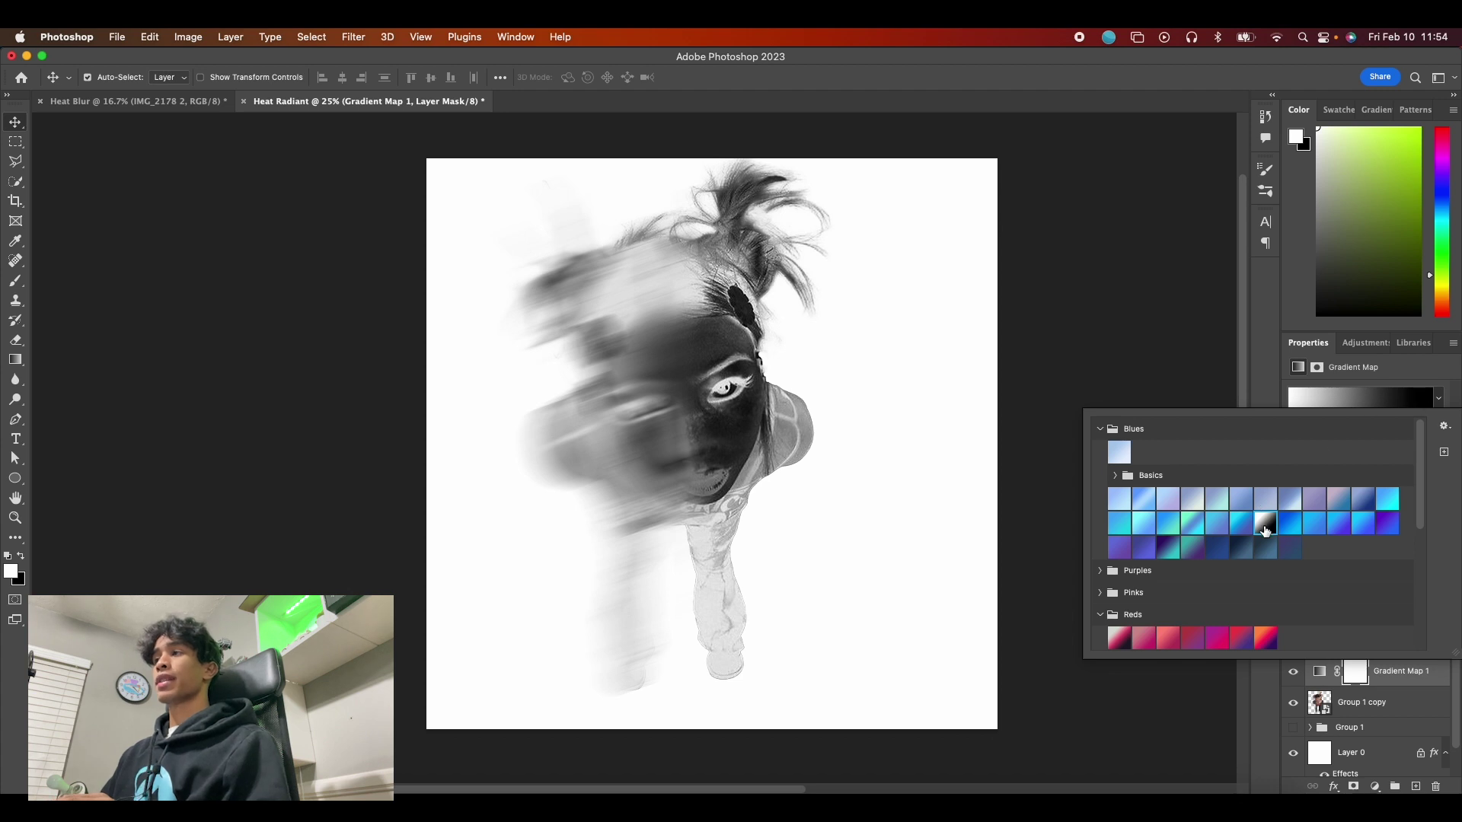
Step: Save the map's gradient as a new preset named Heat to Background
{"action": "left_click", "coordinate": [1356, 395]}
{"action": "left_click", "coordinate": [1046, 356]}
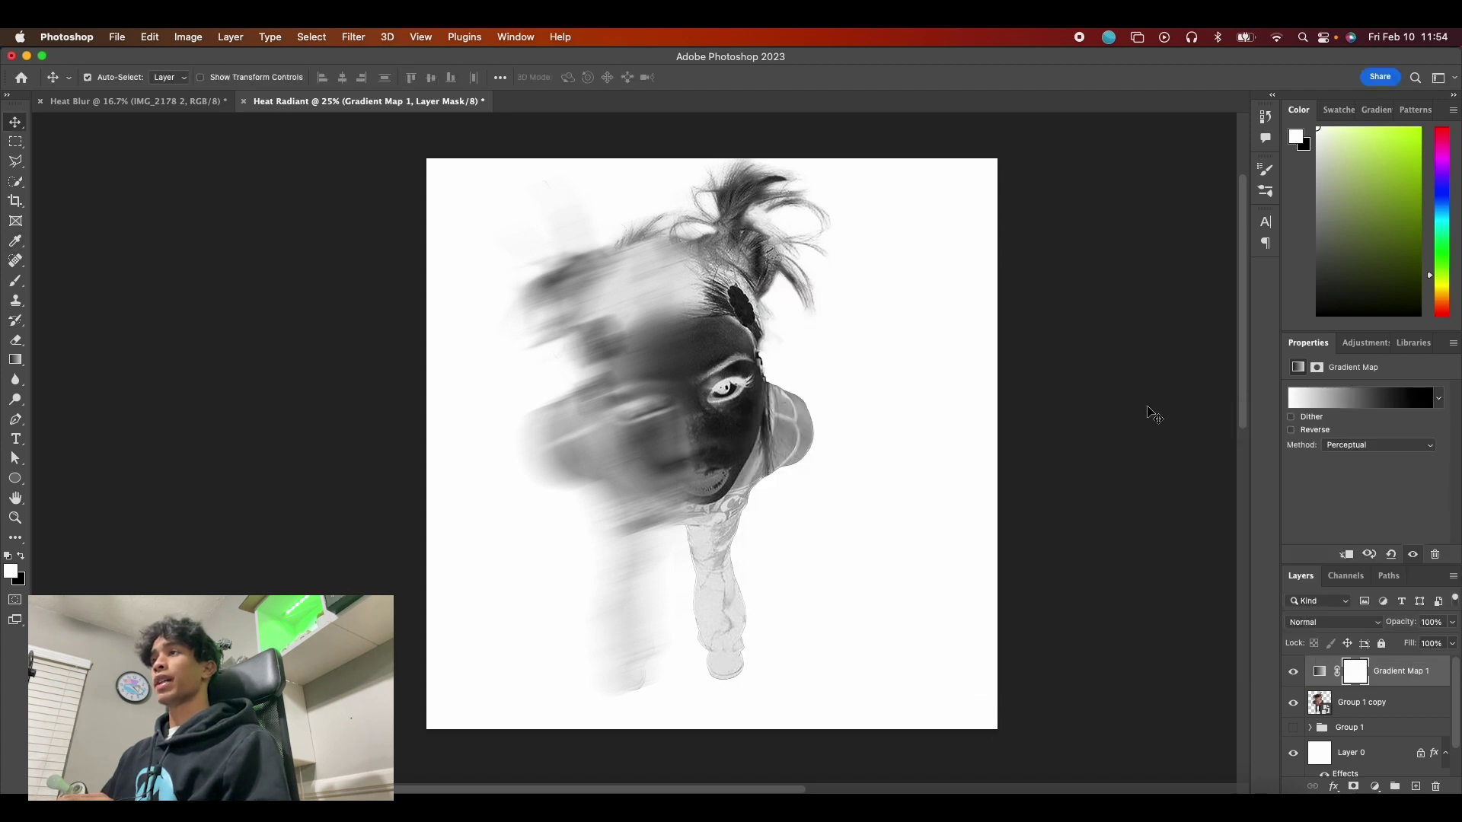
{"action": "left_click", "coordinate": [1438, 398]}
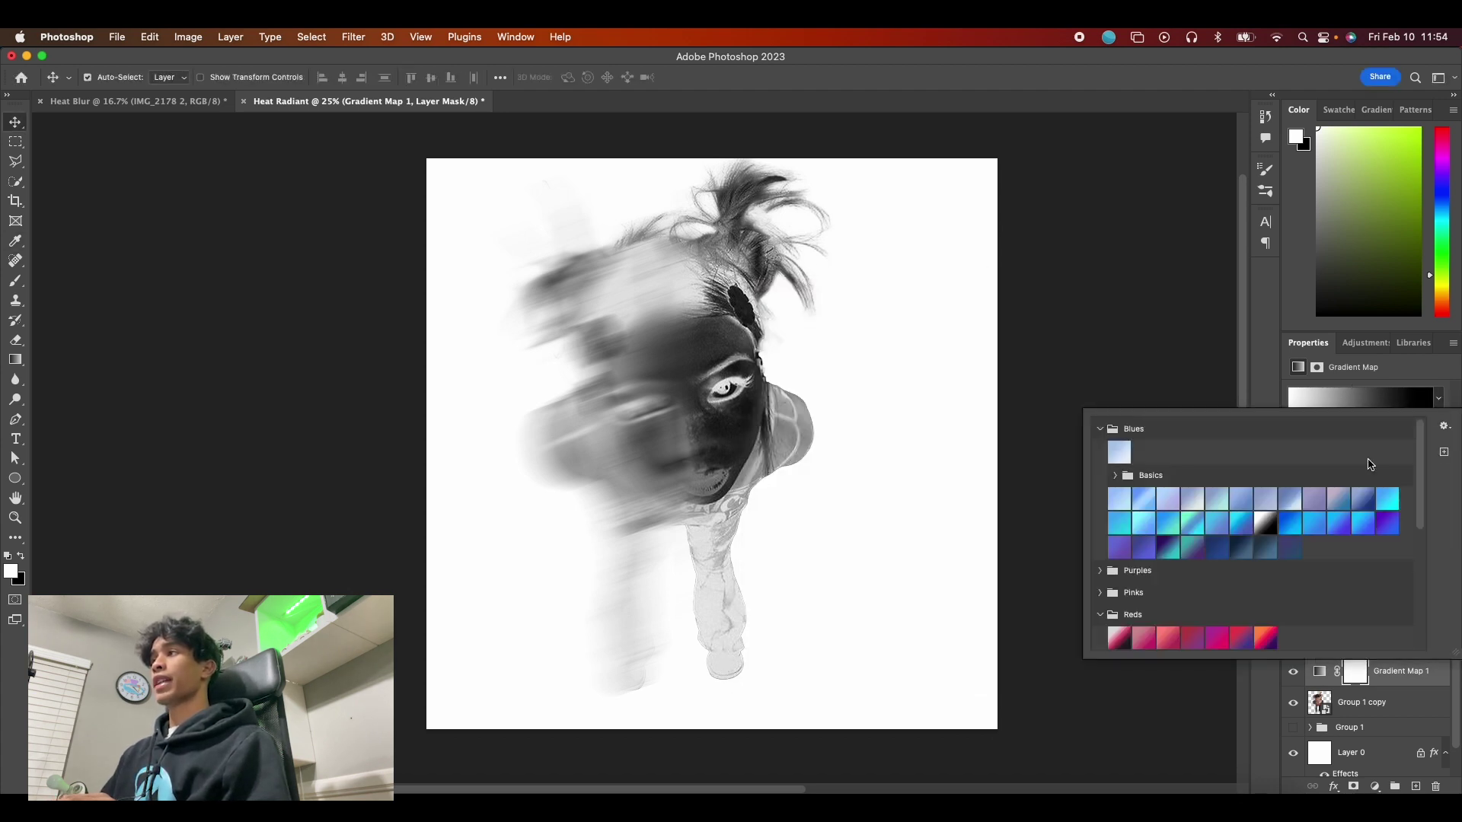
{"action": "left_click", "coordinate": [1444, 454]}
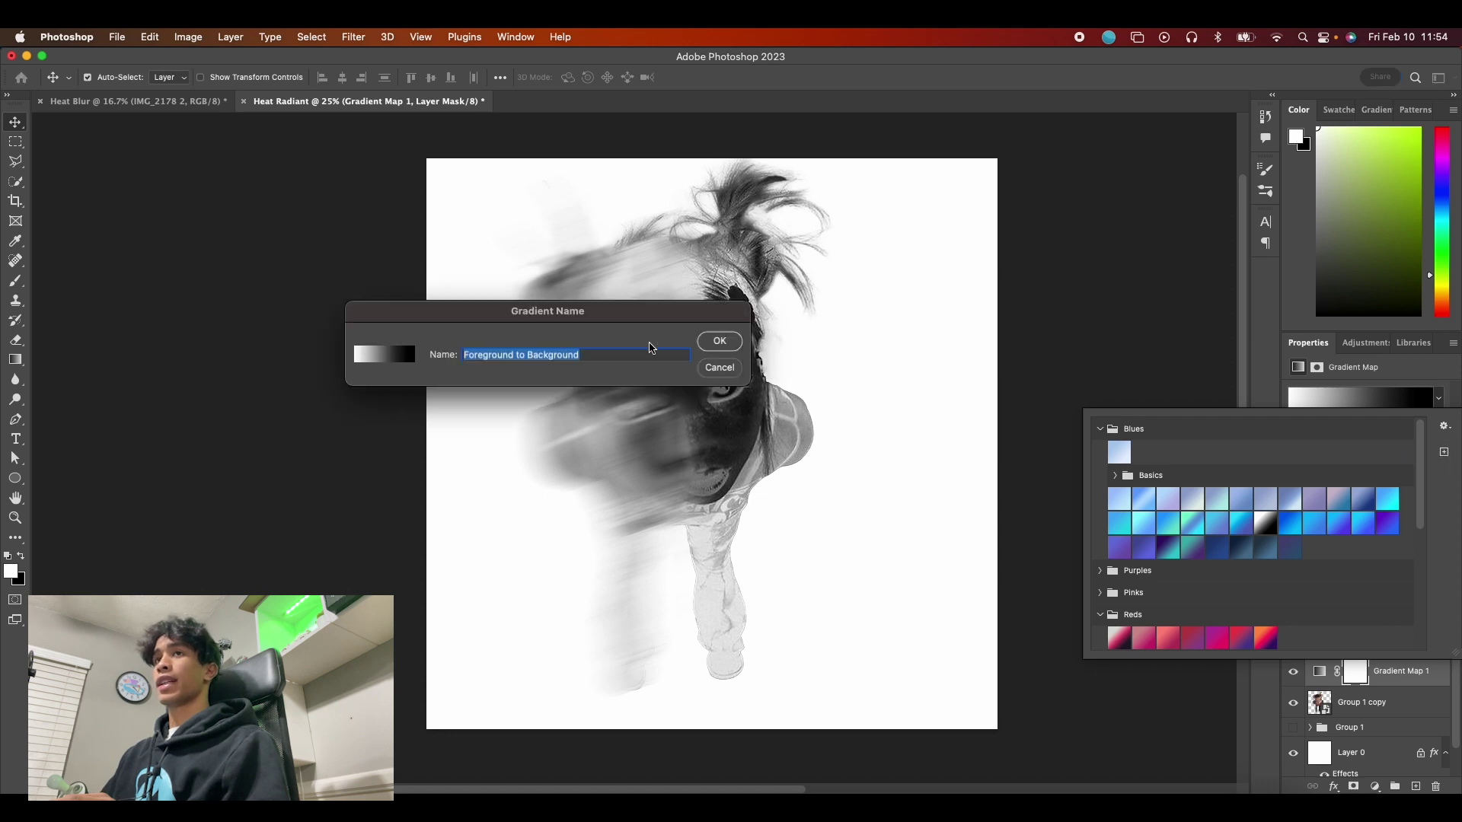
{"action": "left_click", "coordinate": [727, 347]}
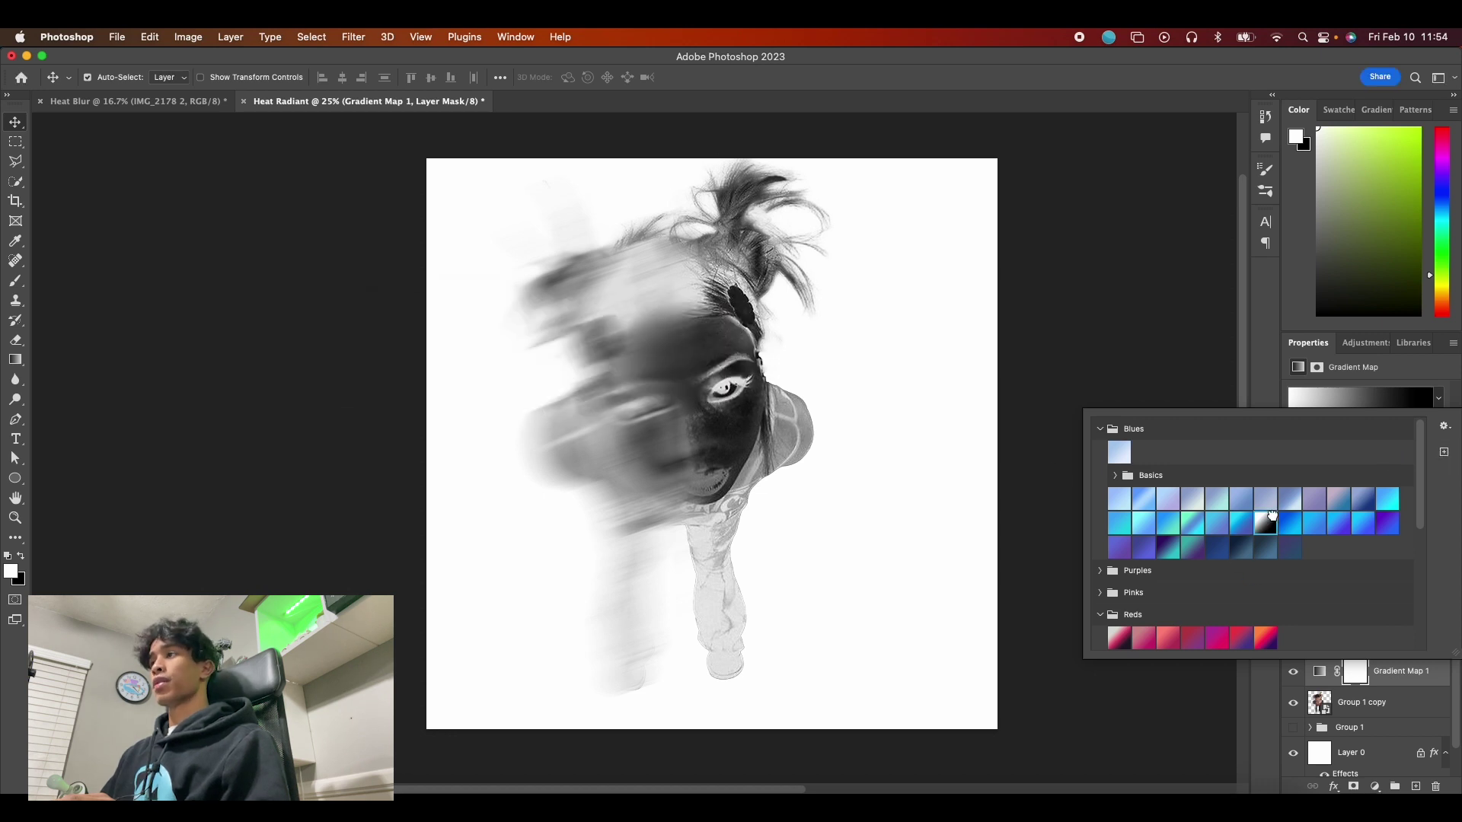
Step: Add a magenta (e730fd) colour stop at location 74 in the gradient
{"action": "left_click", "coordinate": [1340, 404]}
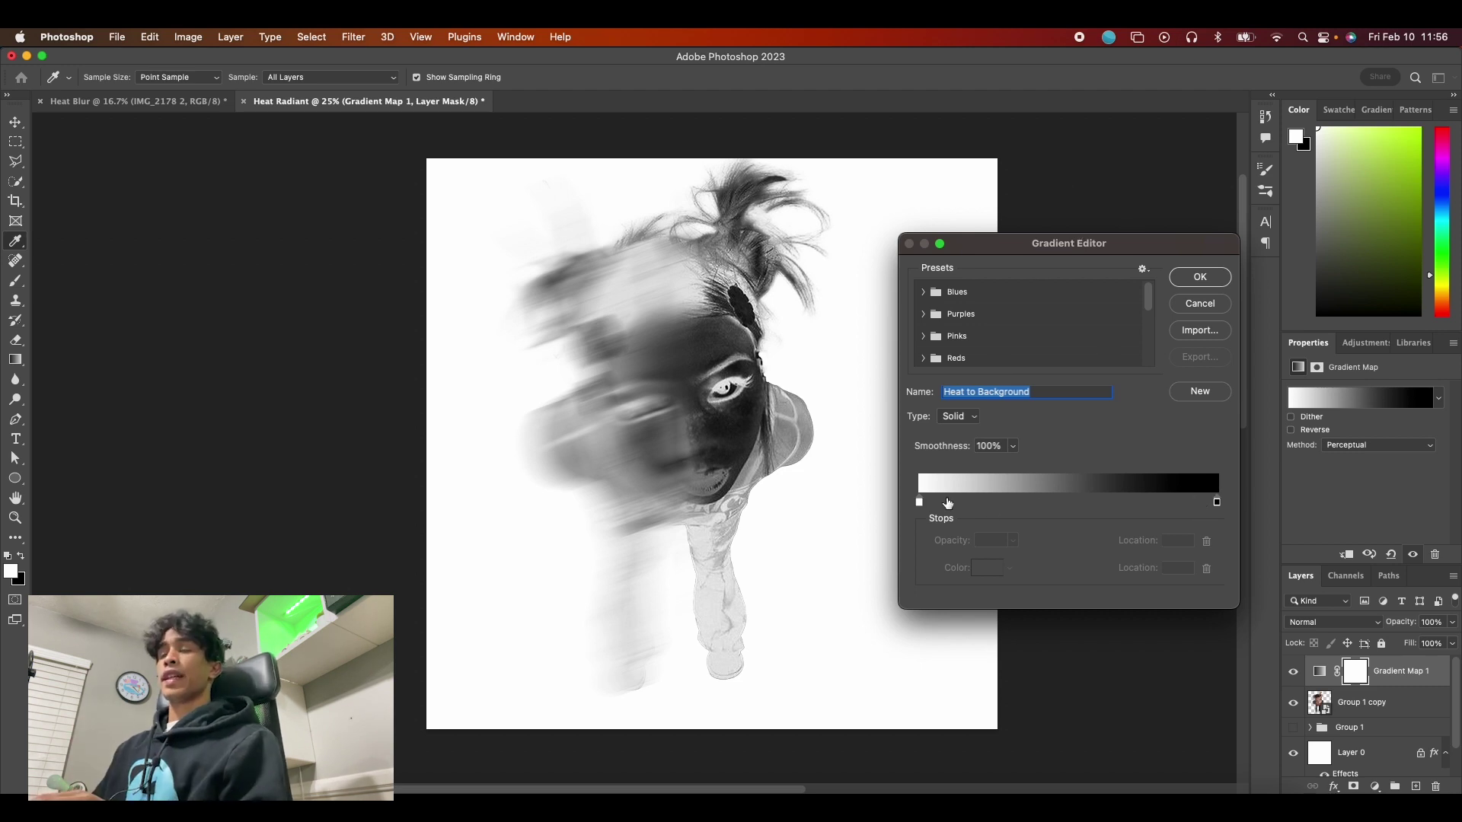
{"action": "left_click", "coordinate": [1217, 501]}
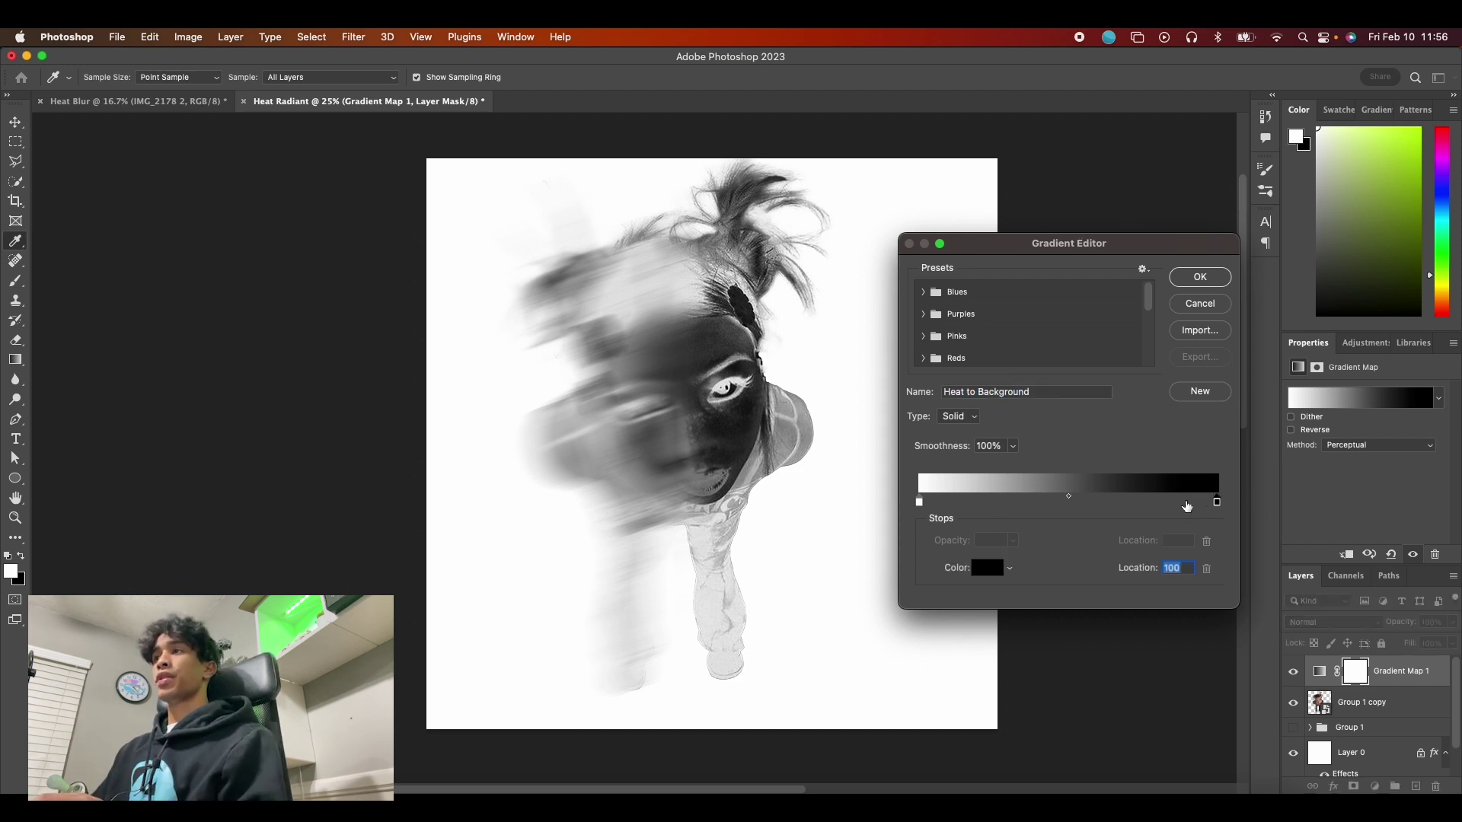
{"action": "left_click", "coordinate": [1140, 504]}
{"action": "double_click", "coordinate": [1140, 502]}
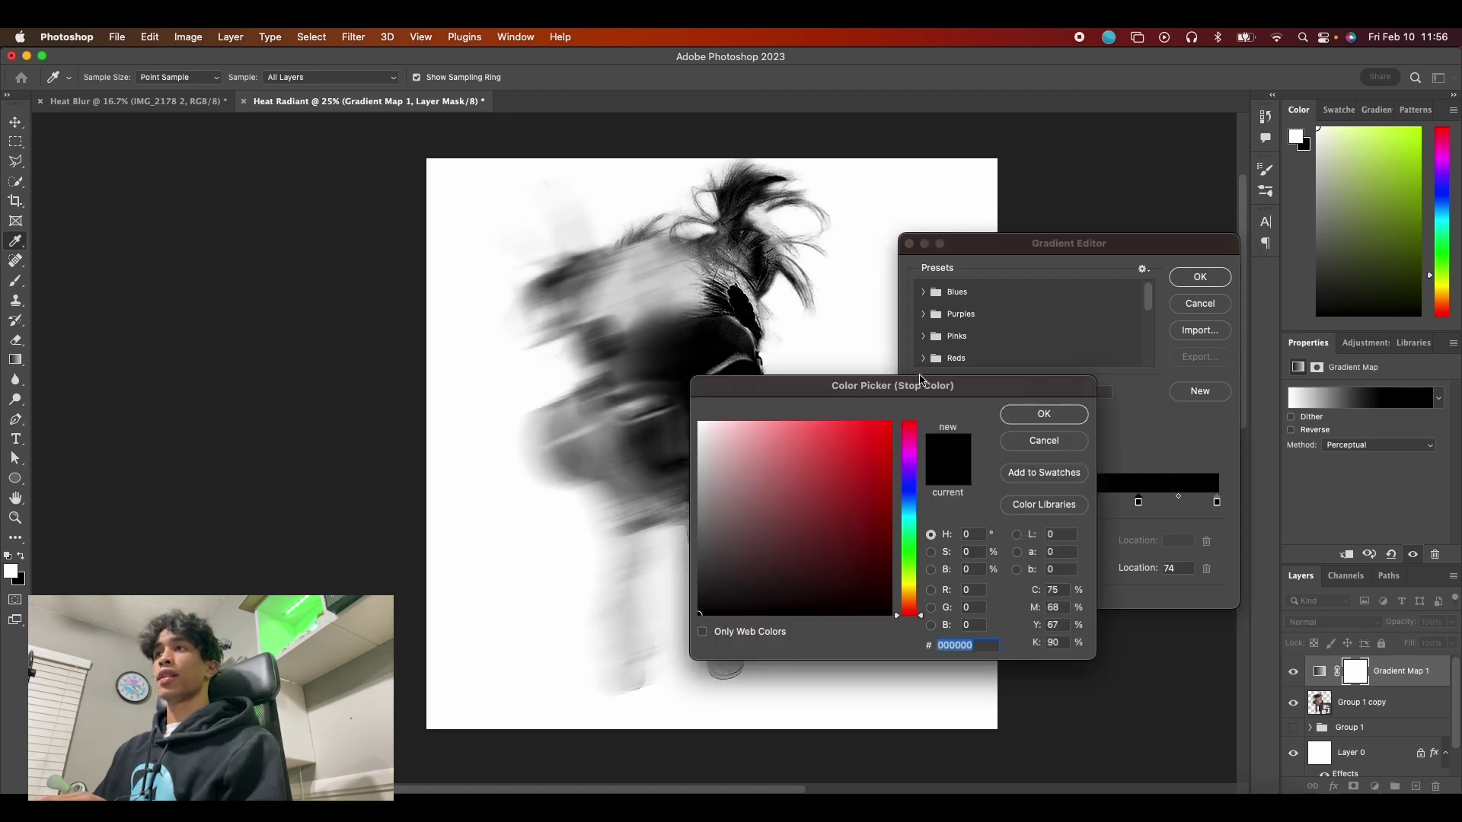
{"action": "left_click_drag", "start_coordinate": [920, 379], "coordinate": [1037, 301]}
{"action": "mouse_move", "coordinate": [1023, 355]}
{"action": "left_mouse_down"}
{"action": "mouse_move", "coordinate": [1030, 373]}
{"action": "mouse_move", "coordinate": [1001, 341]}
{"action": "left_mouse_up"}
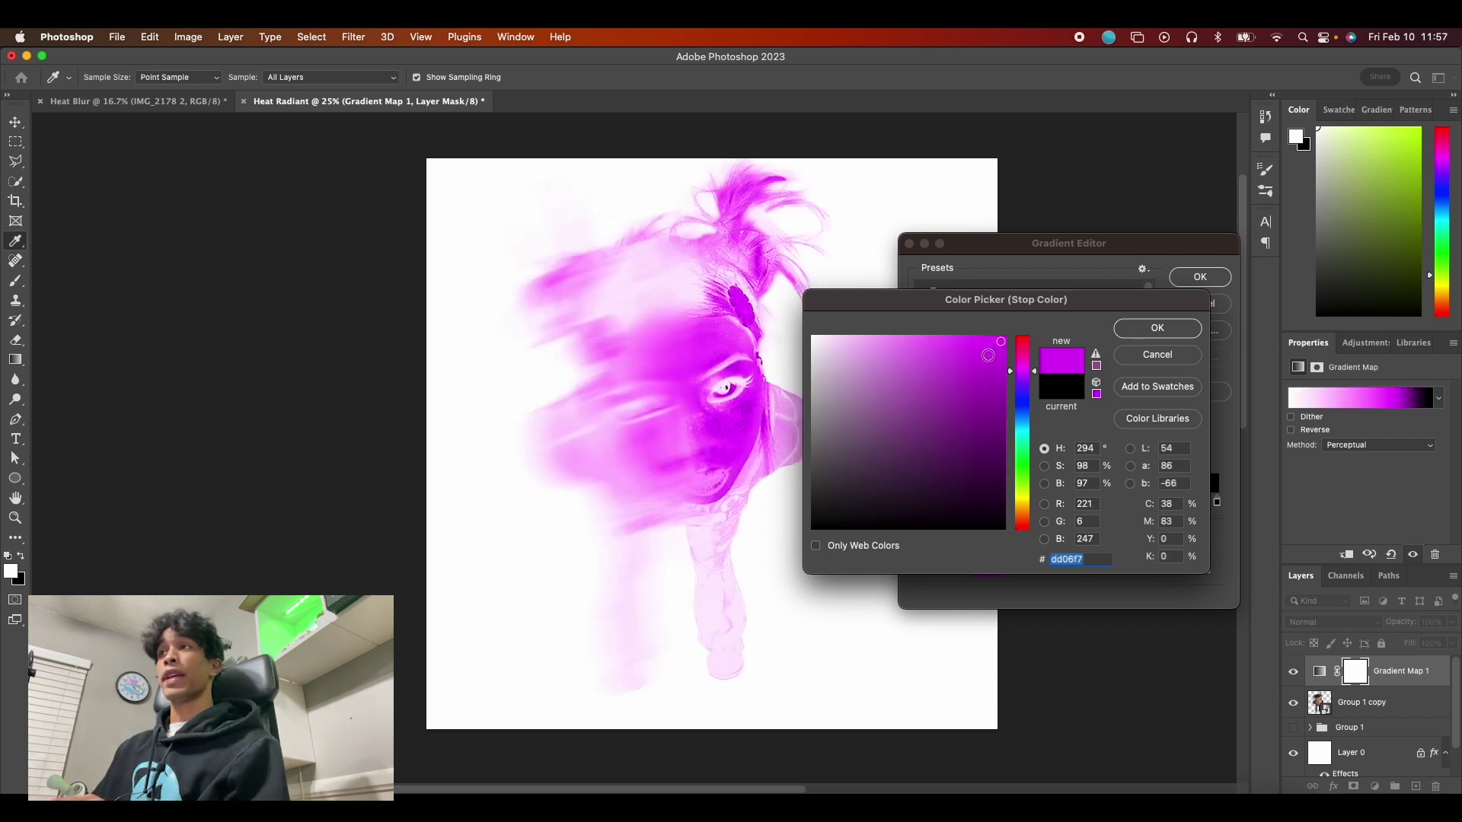
{"action": "left_click", "coordinate": [968, 337]}
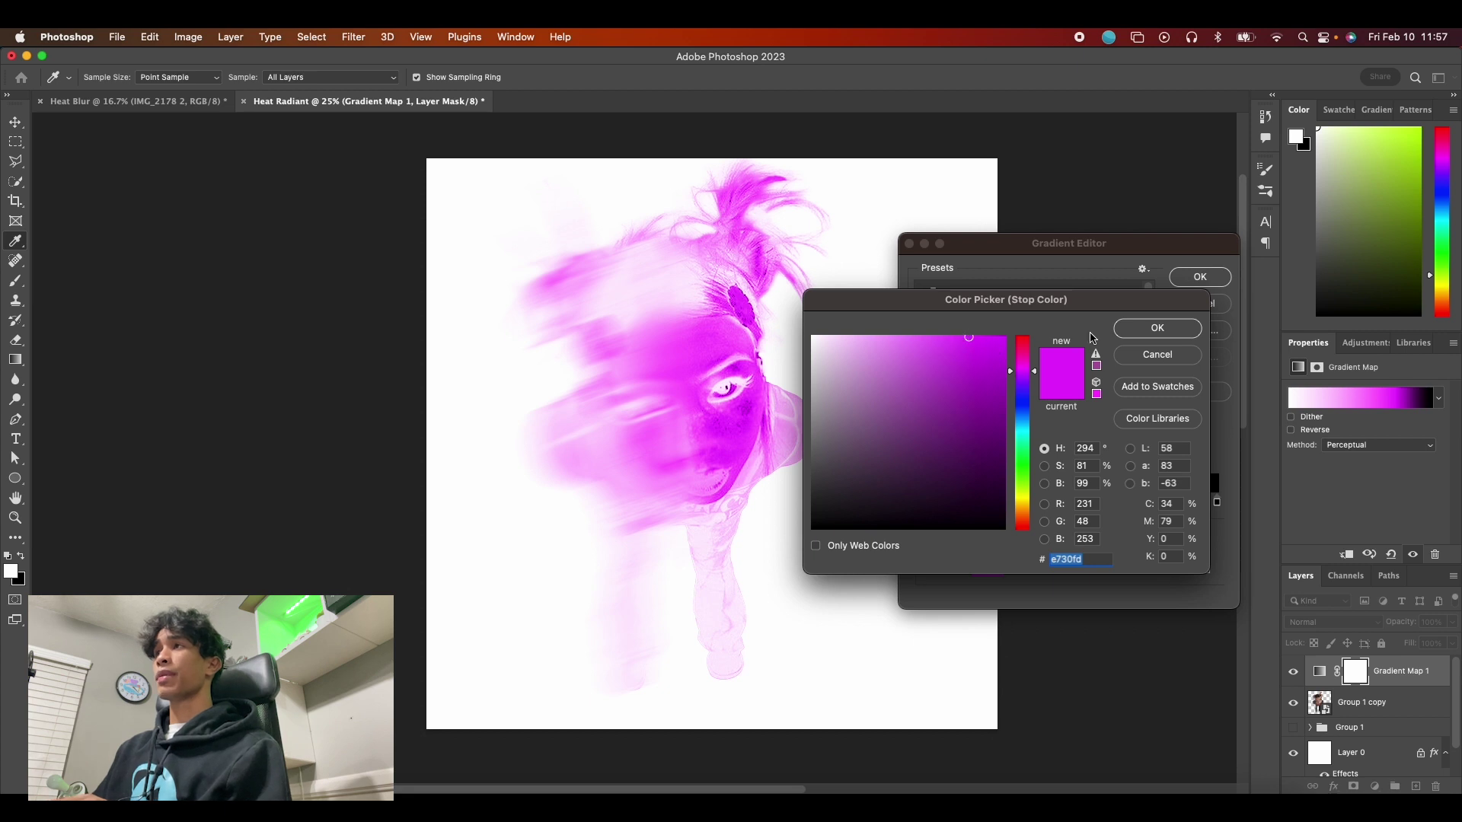
{"action": "left_click", "coordinate": [1149, 328]}
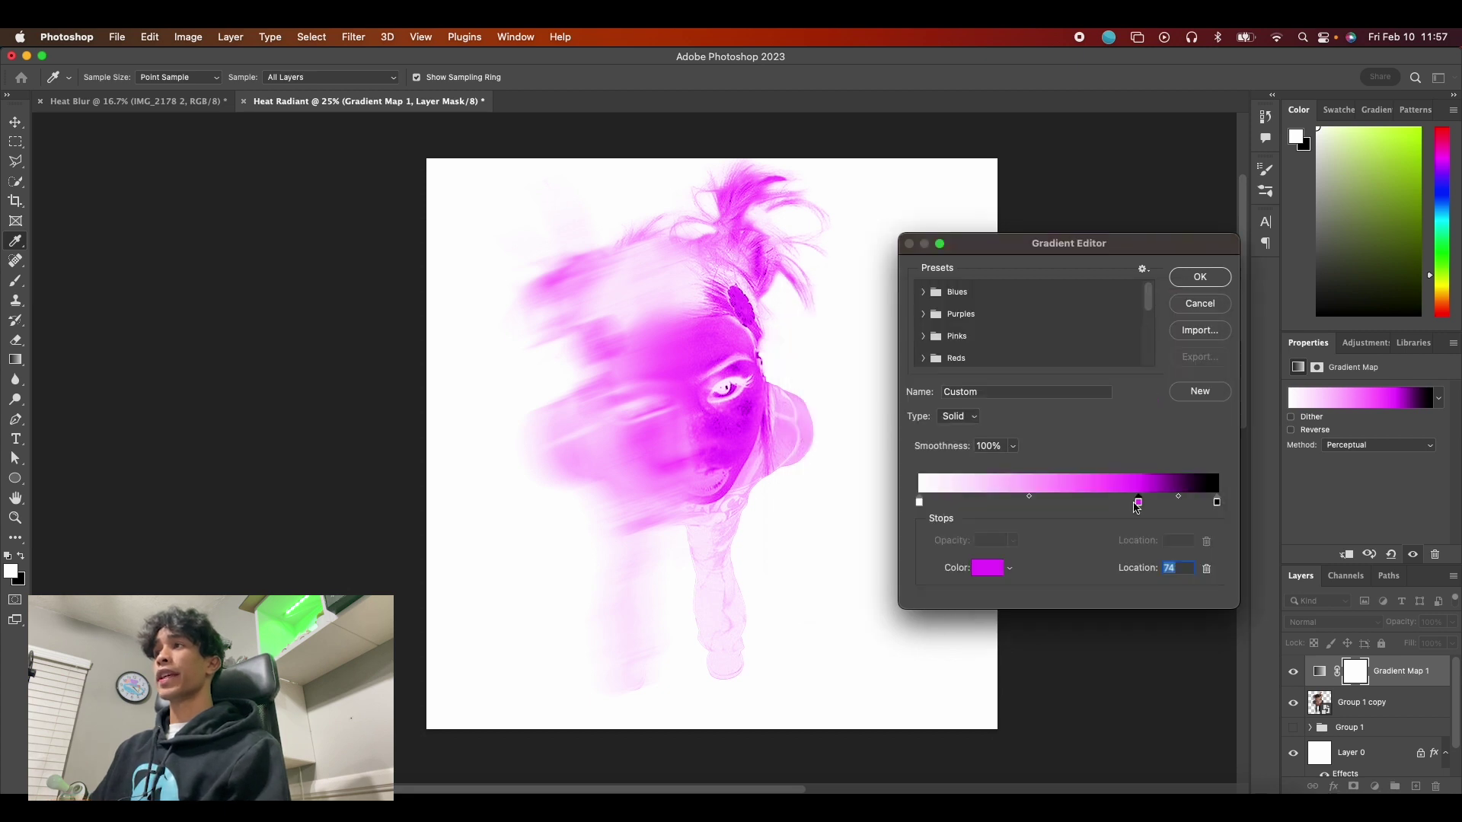
Step: Add a yellow (ecc320) stop to its left, then another stop further left
{"action": "left_click", "coordinate": [1065, 504]}
{"action": "double_click", "coordinate": [1064, 503]}
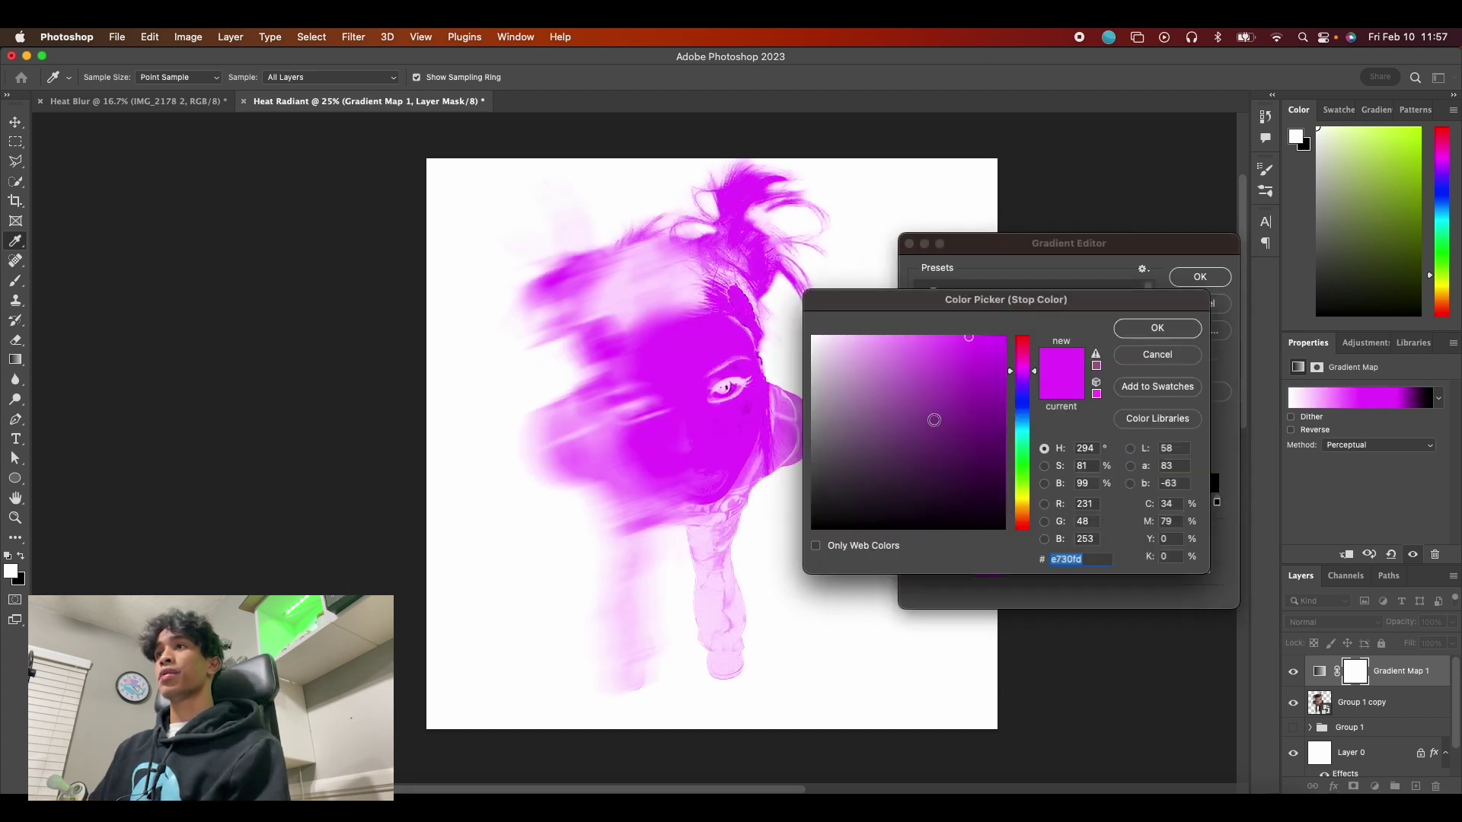
{"action": "left_click", "coordinate": [1028, 505]}
{"action": "left_click", "coordinate": [982, 354]}
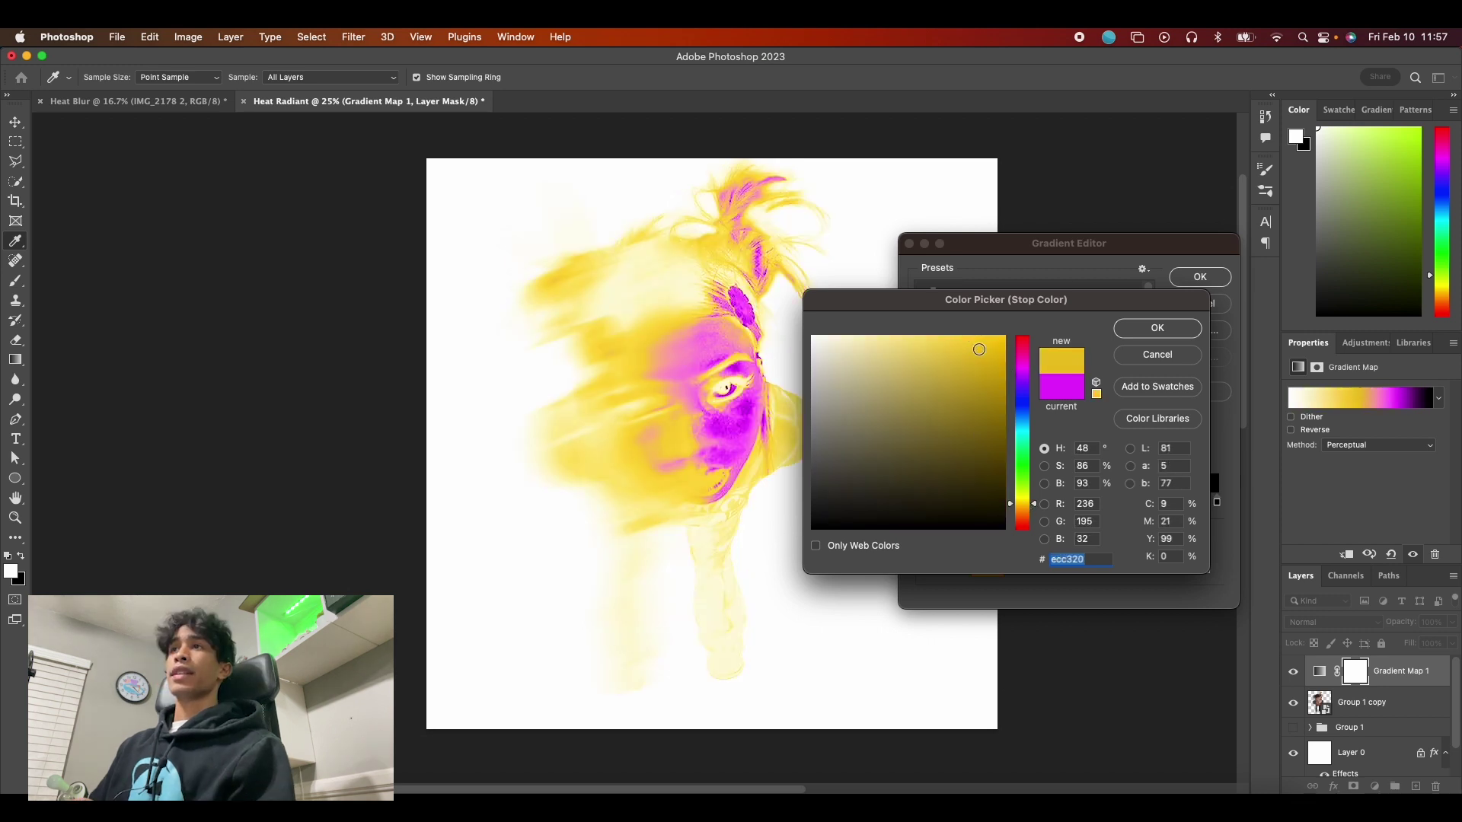
{"action": "left_click", "coordinate": [1155, 328]}
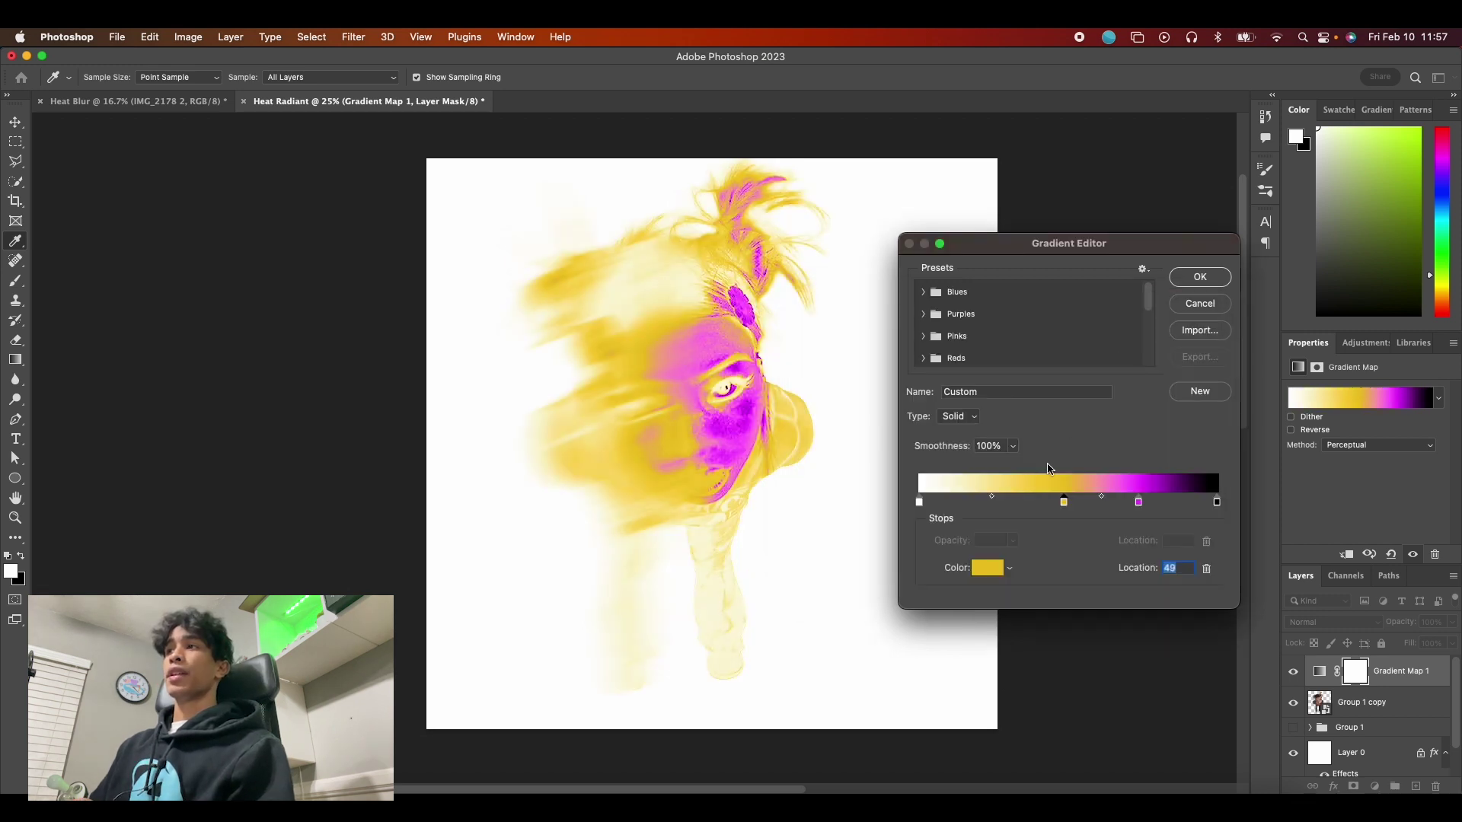
{"action": "left_click", "coordinate": [984, 506]}
{"action": "double_click", "coordinate": [984, 506]}
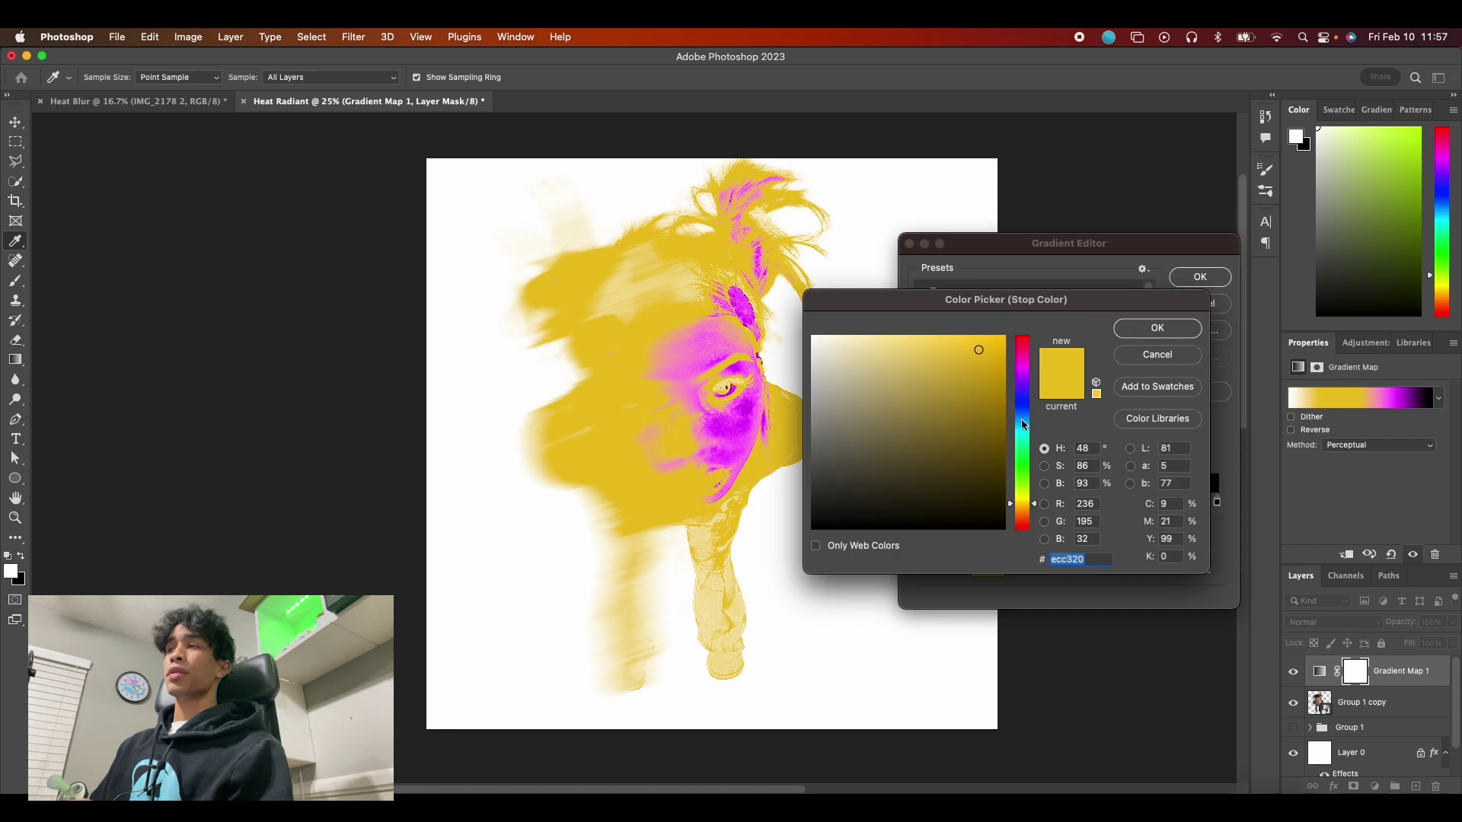
Step: Colour the newest gradient stop a deep blue
{"action": "left_click", "coordinate": [1022, 441]}
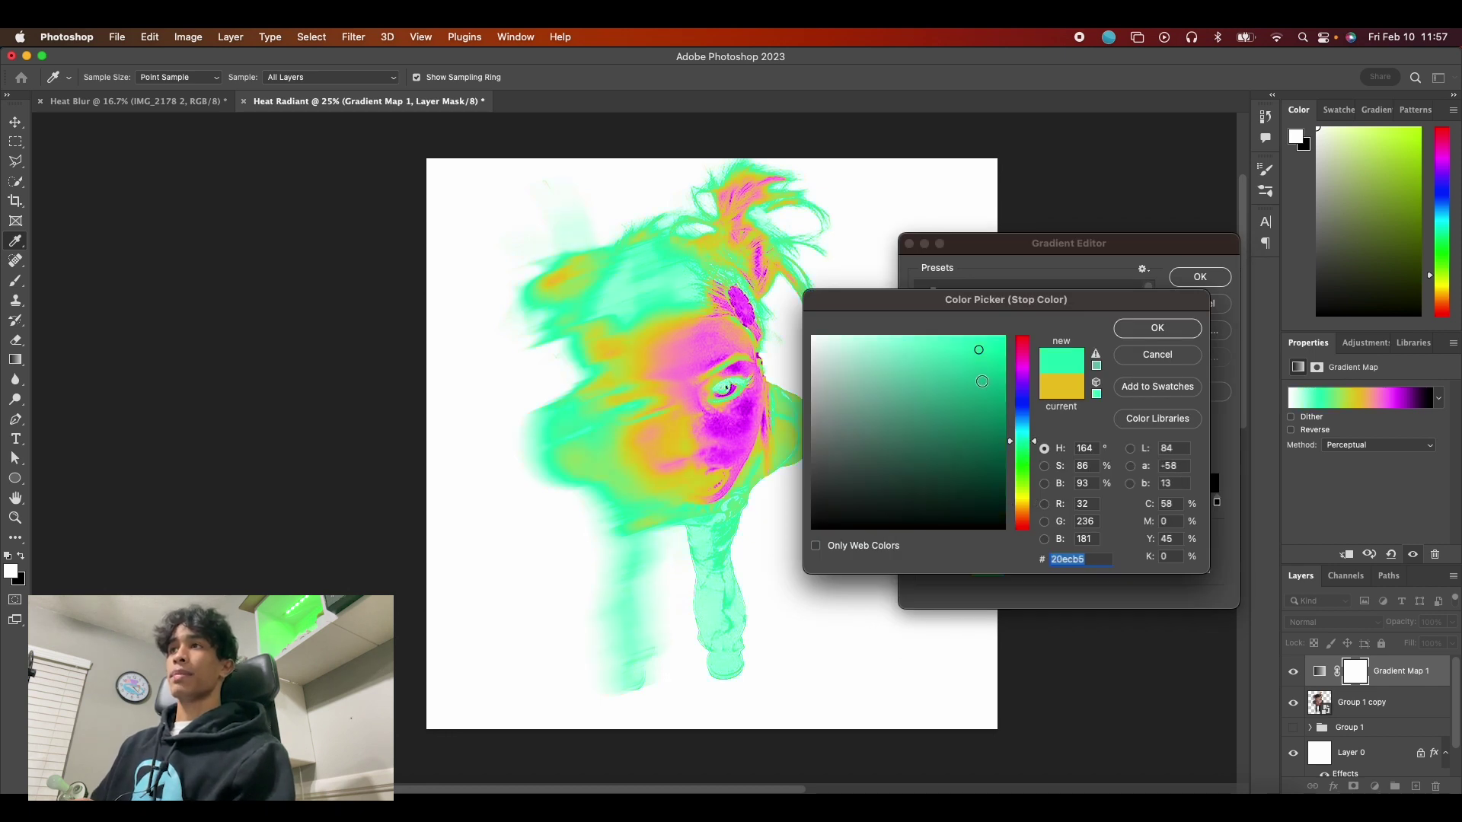
{"action": "left_click_drag", "start_coordinate": [982, 381], "coordinate": [975, 377]}
{"action": "left_click", "coordinate": [1024, 470]}
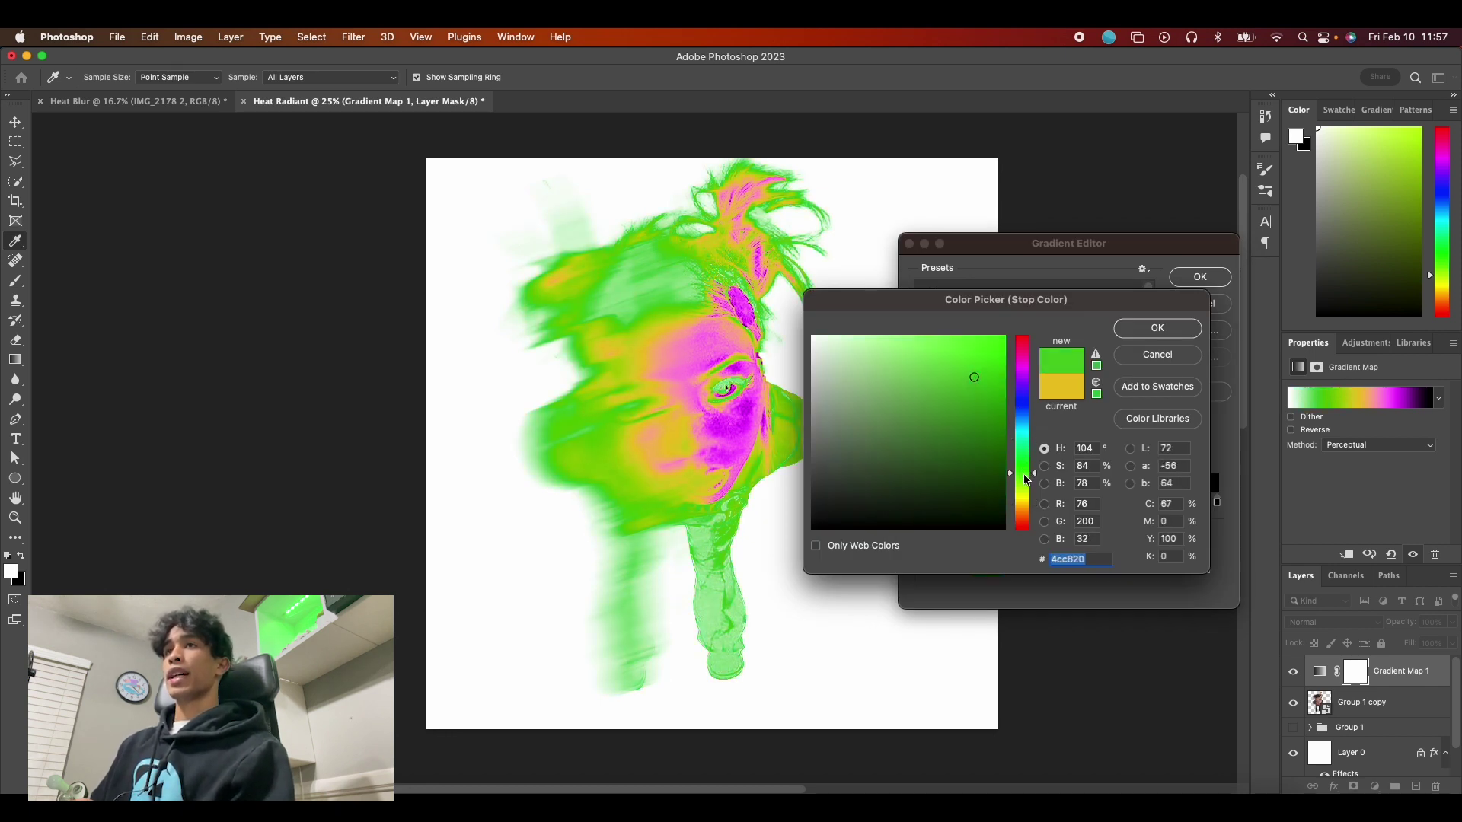
{"action": "left_click_drag", "start_coordinate": [1025, 478], "coordinate": [1027, 489]}
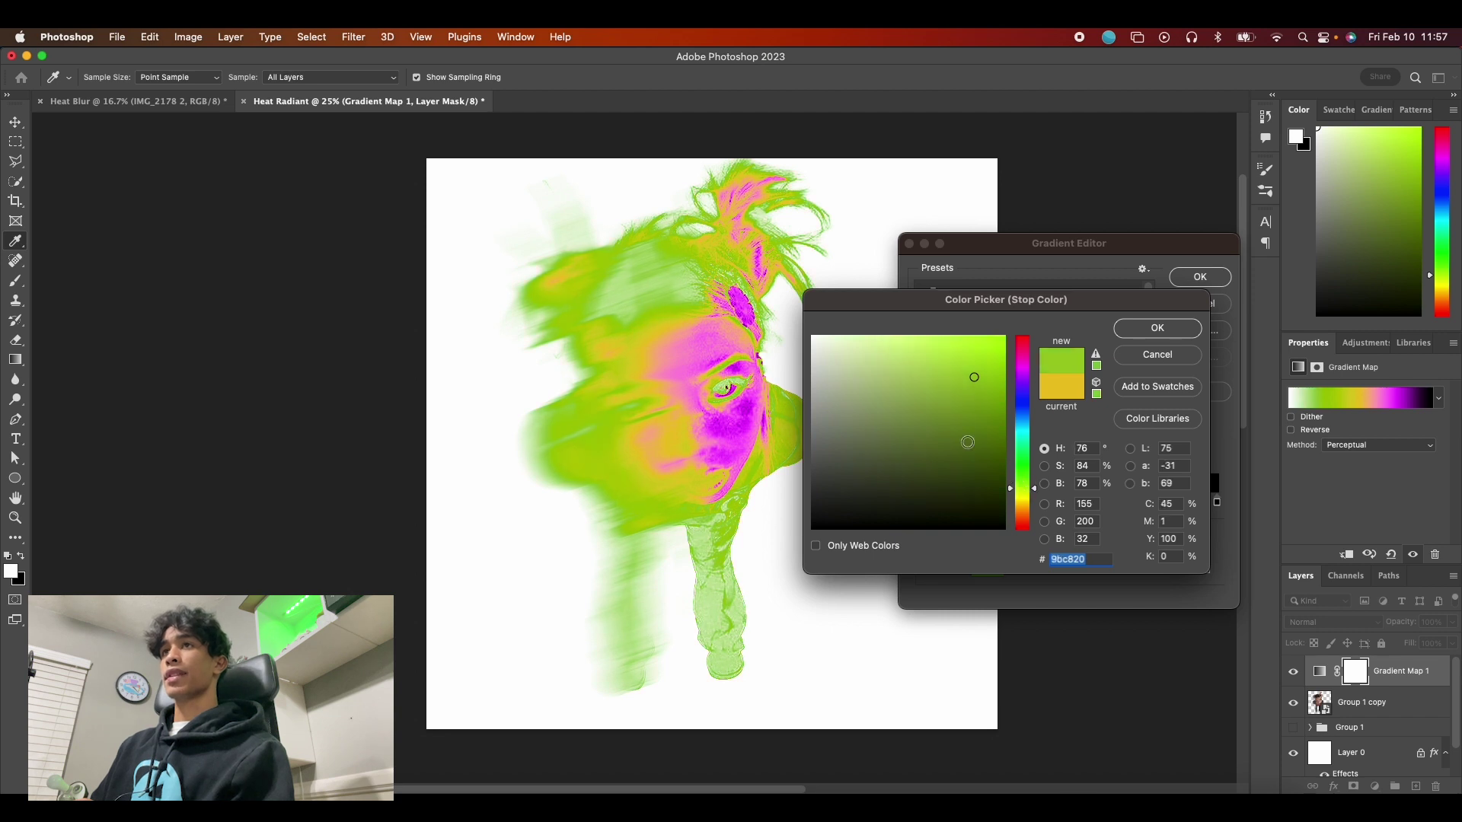
{"action": "left_click_drag", "start_coordinate": [937, 433], "coordinate": [988, 391]}
{"action": "left_click_drag", "start_coordinate": [1014, 451], "coordinate": [1023, 397]}
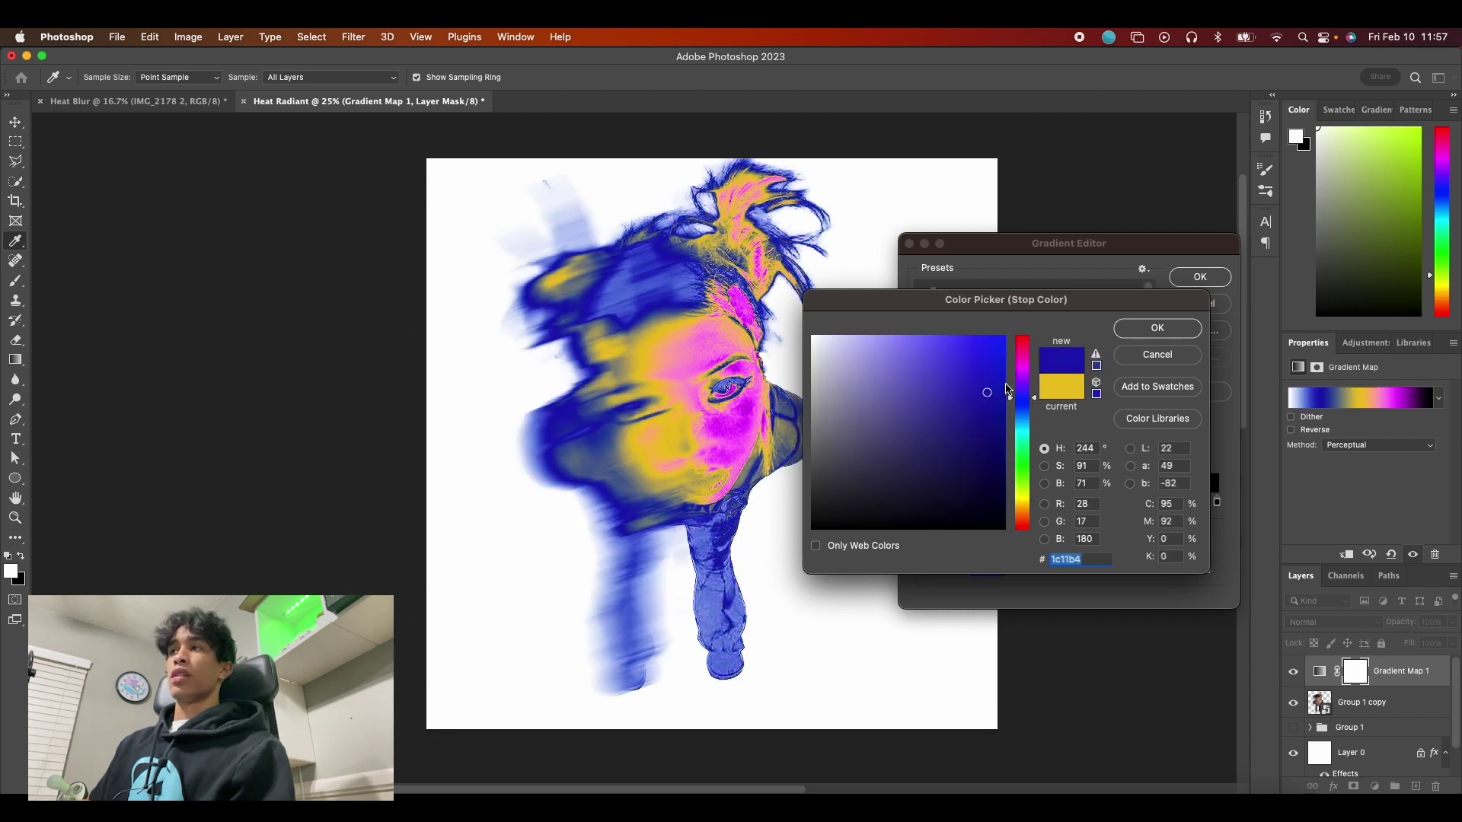
{"action": "left_click", "coordinate": [990, 376]}
{"action": "left_click", "coordinate": [1134, 337]}
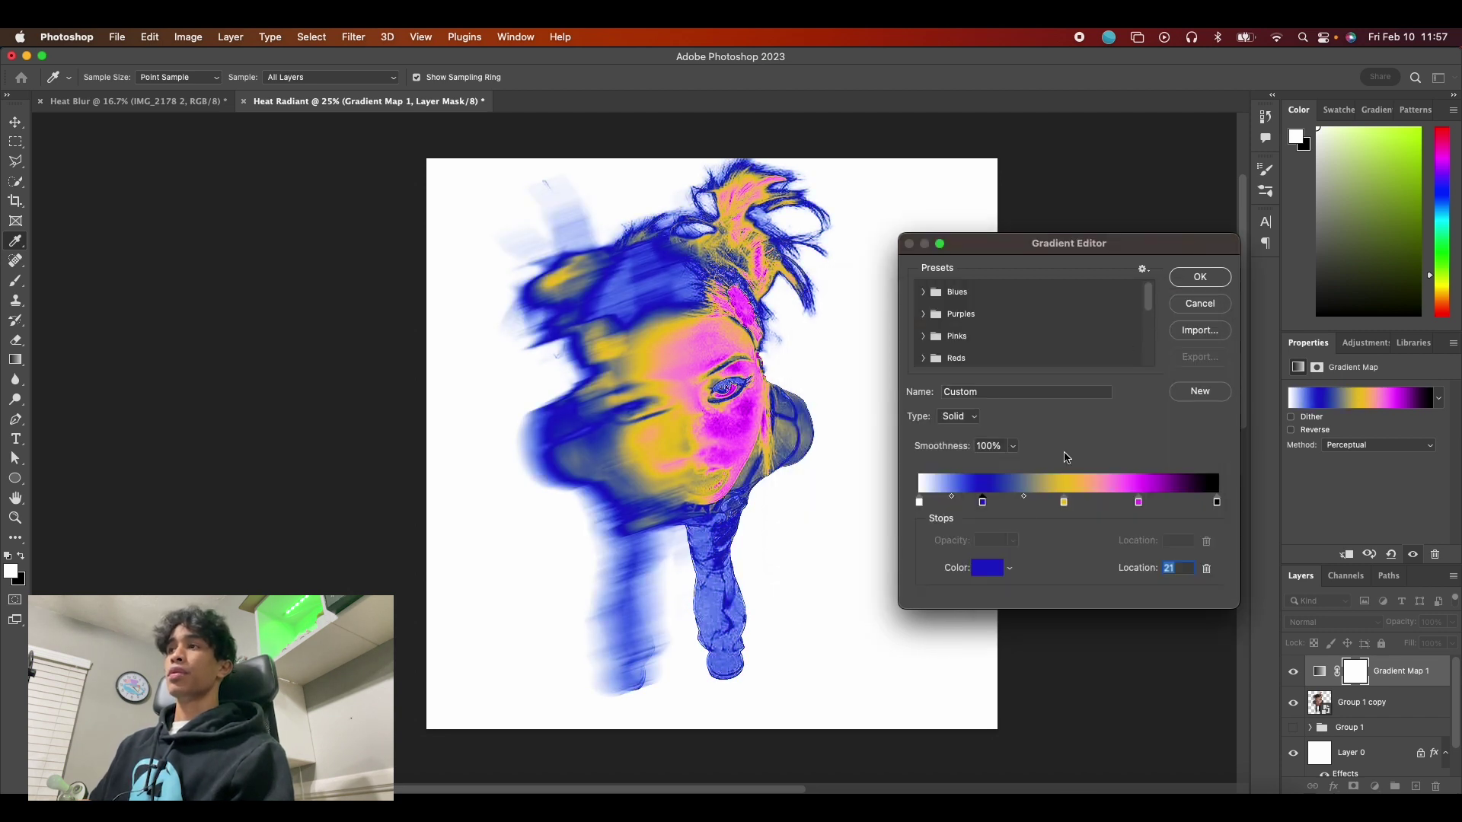
Step: Slide the blue stop further left and set a stop colour to green 83ba2b
{"action": "left_click_drag", "start_coordinate": [984, 506], "coordinate": [950, 506]}
{"action": "double_click", "coordinate": [950, 504]}
{"action": "type", "text": "83ba2b"}
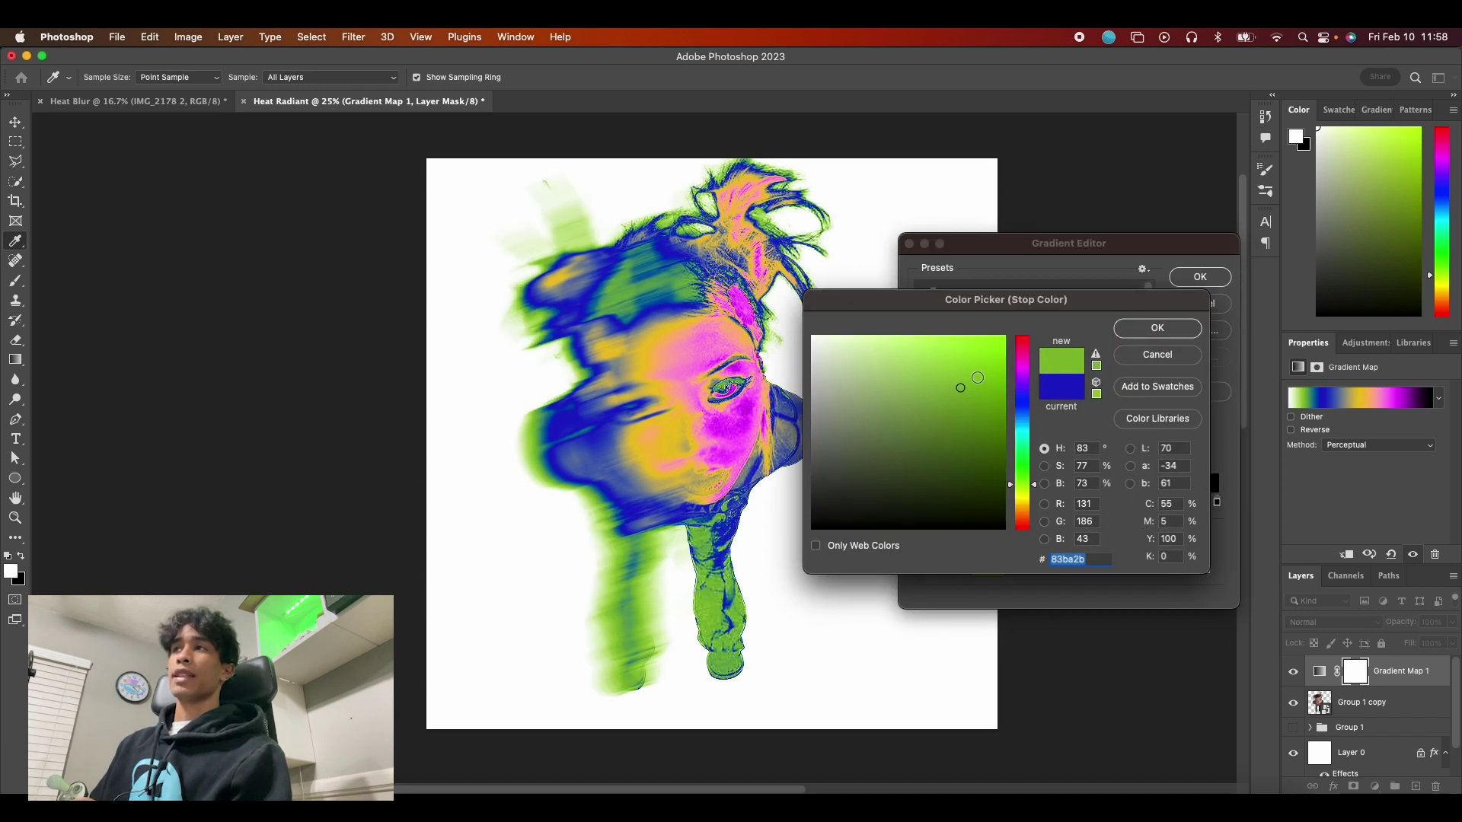
{"action": "left_click", "coordinate": [987, 376]}
{"action": "left_click", "coordinate": [1148, 336]}
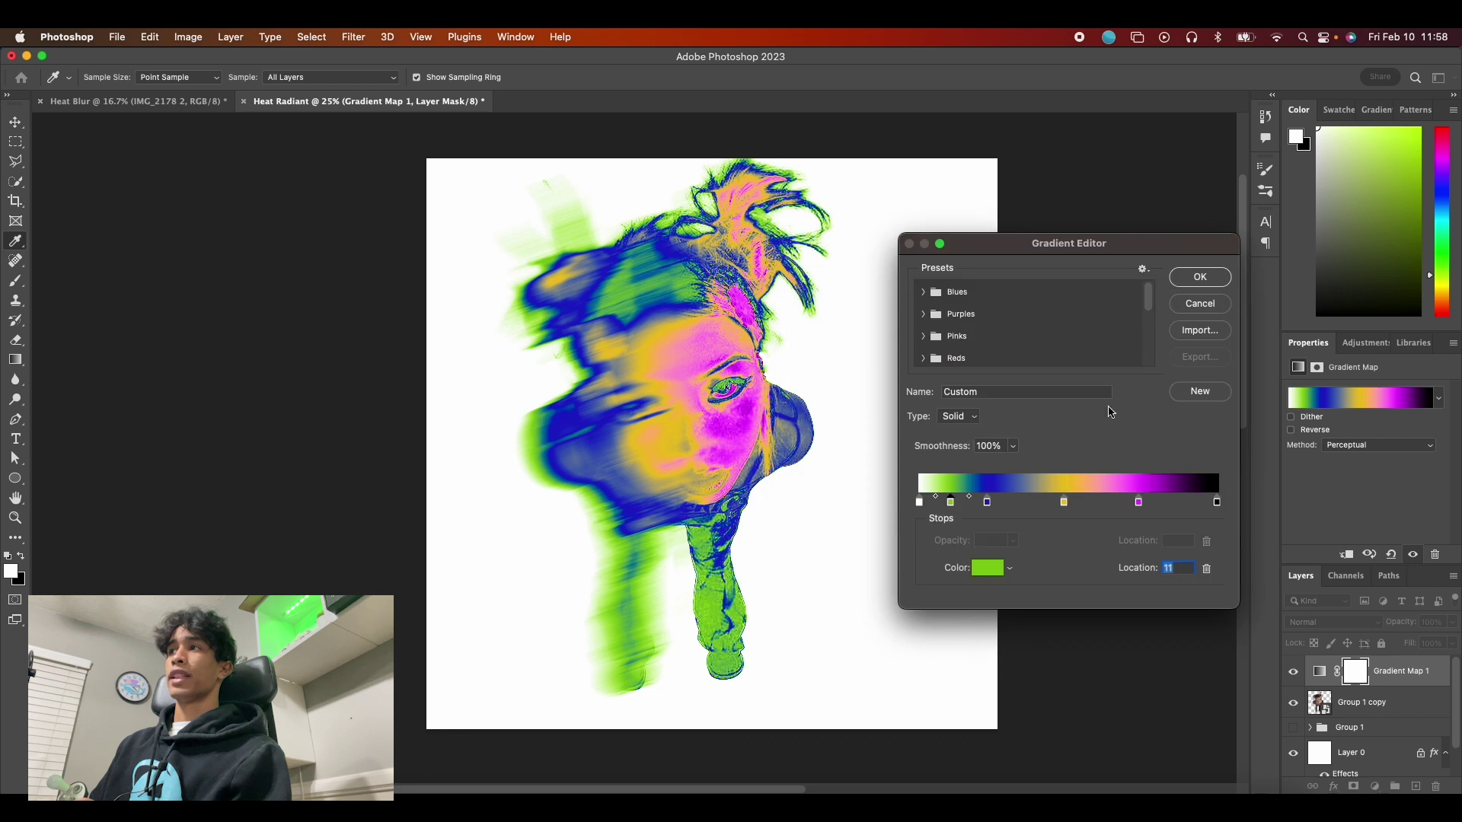
Step: Move magenta to location 69 and green to 29, and warm the yellow toward orange ecab20
{"action": "left_click", "coordinate": [1053, 502]}
{"action": "left_click", "coordinate": [1135, 503]}
{"action": "left_click_drag", "start_coordinate": [1135, 502], "coordinate": [1036, 507]}
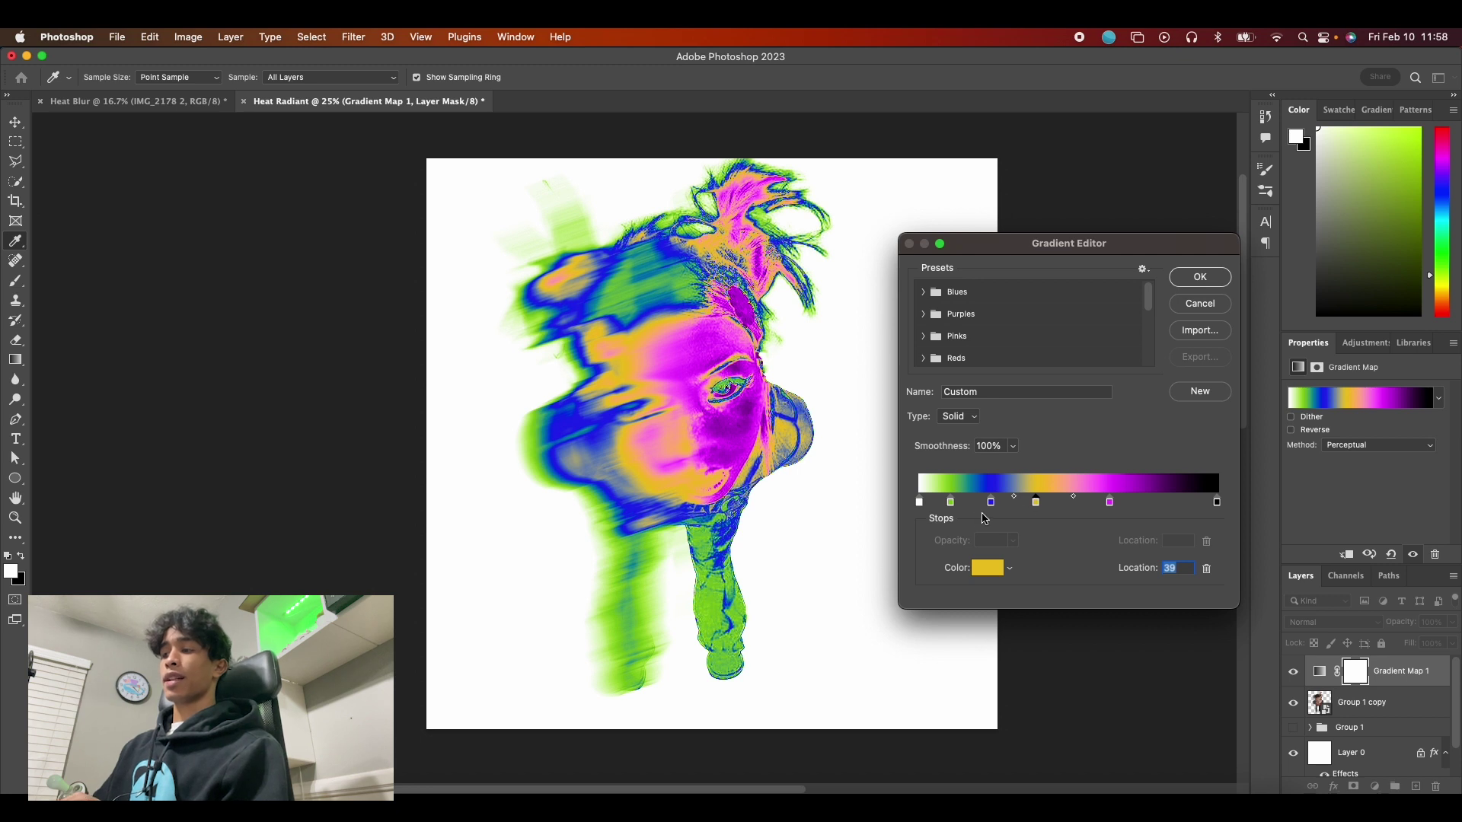
{"action": "left_click_drag", "start_coordinate": [950, 504], "coordinate": [1052, 504]}
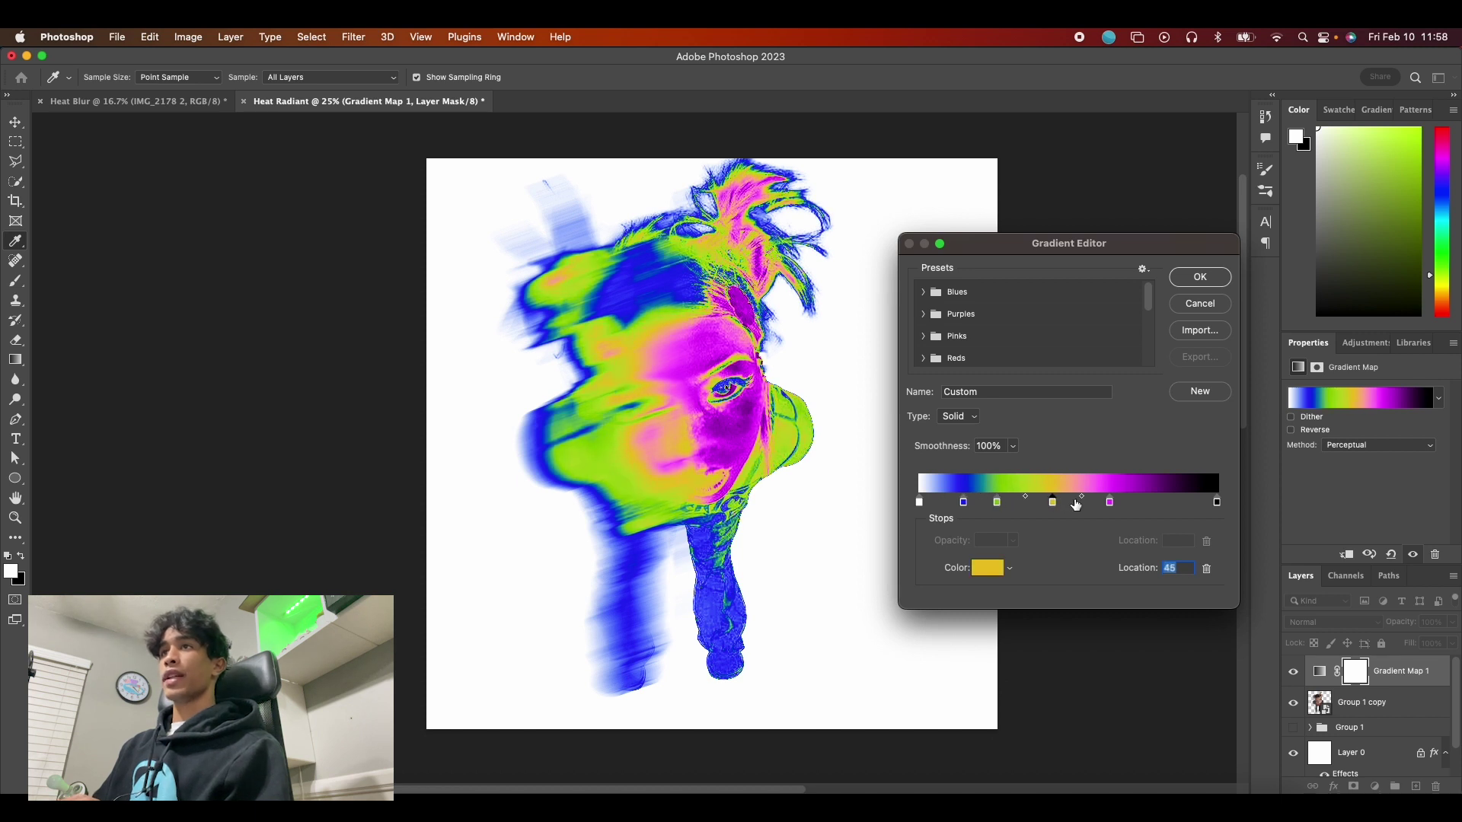
{"action": "double_click", "coordinate": [1051, 503]}
{"action": "left_click", "coordinate": [1062, 322]}
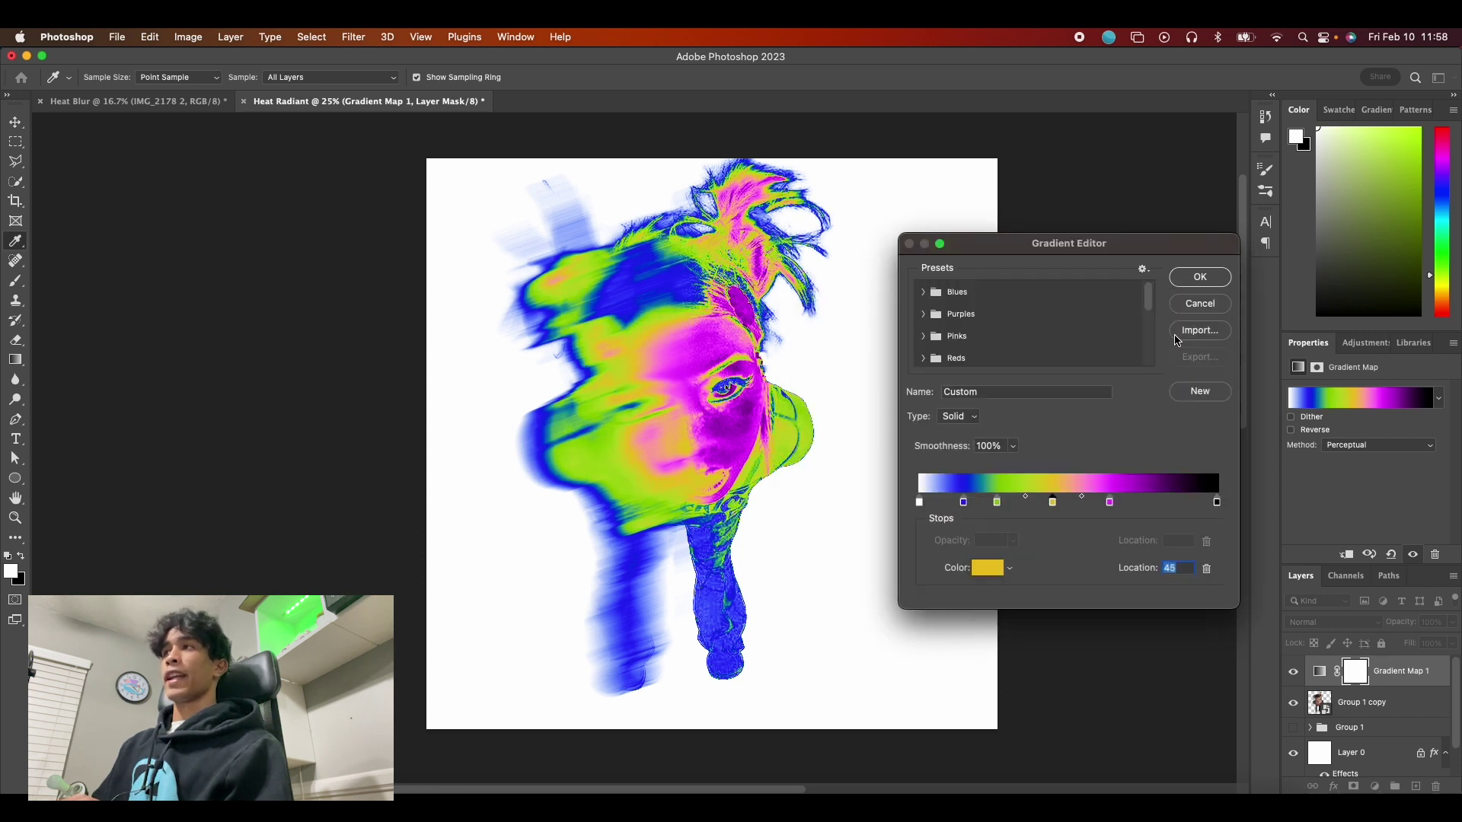
{"action": "double_click", "coordinate": [1053, 503]}
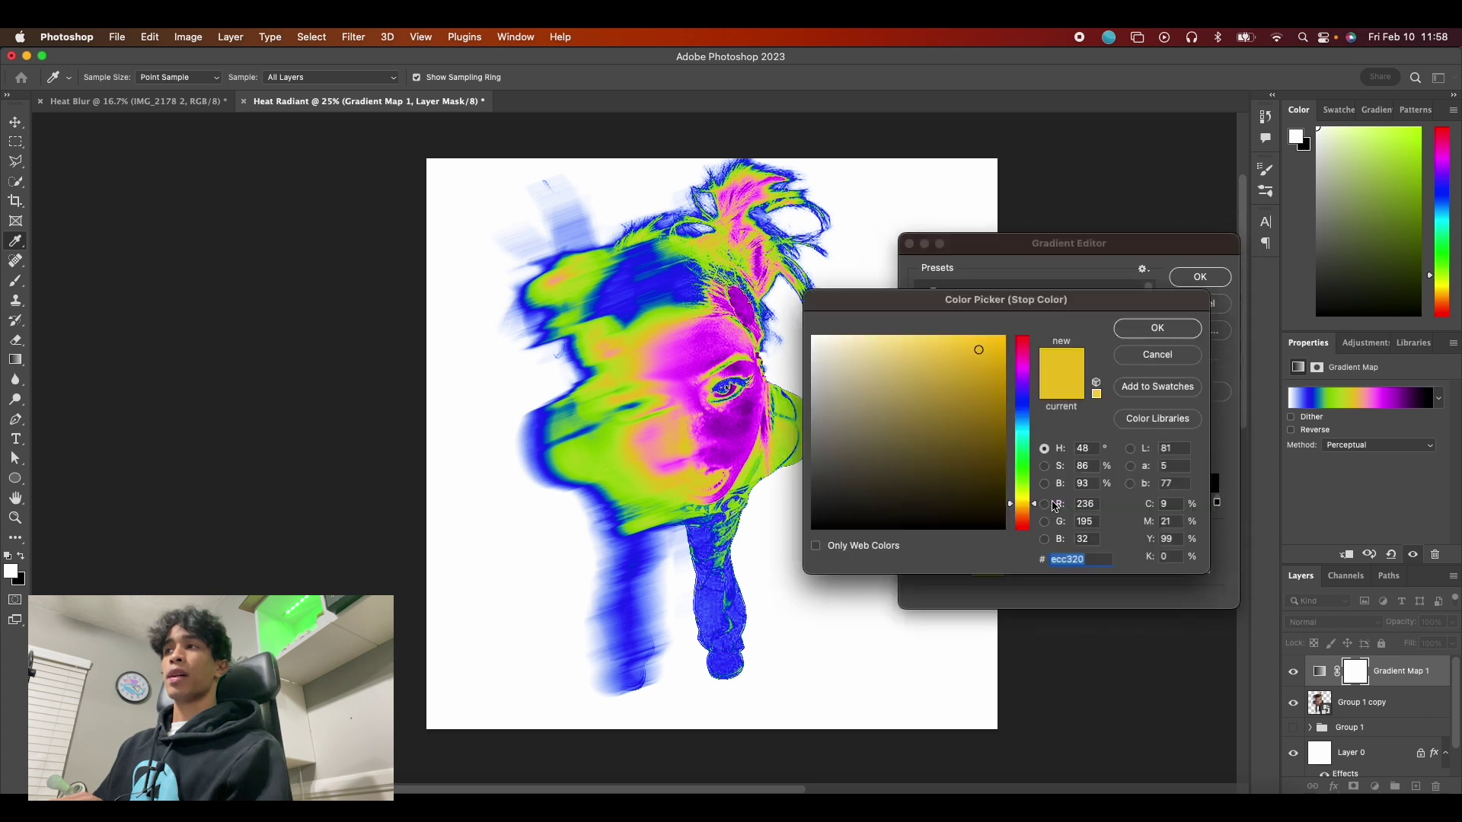
{"action": "left_click_drag", "start_coordinate": [1031, 493], "coordinate": [1033, 510]}
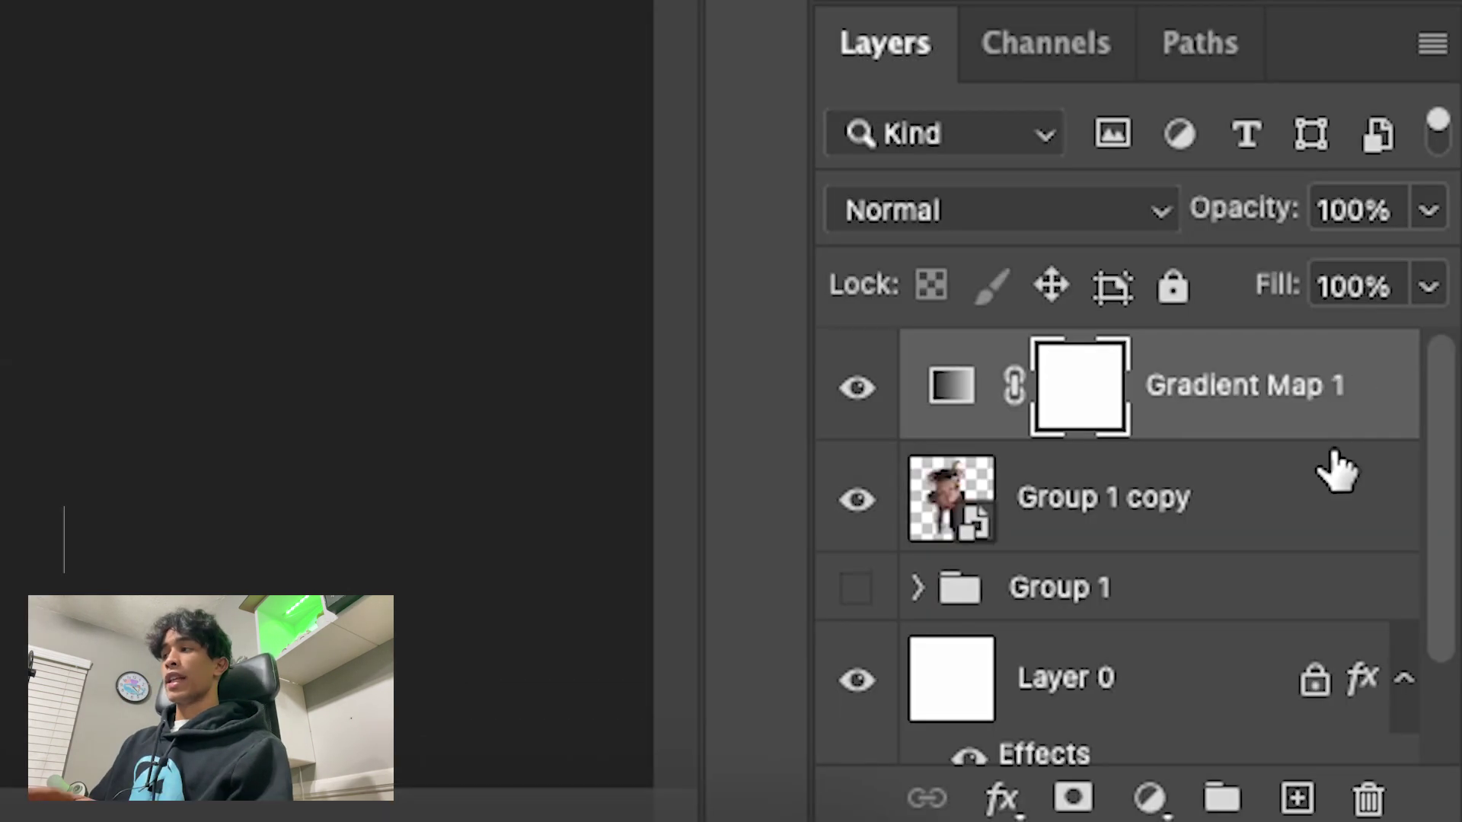
Step: Convert Gradient Map 1 and Group 1 copy into a single smart object
{"action": "left_click", "coordinate": [1311, 535], "text": "shift"}
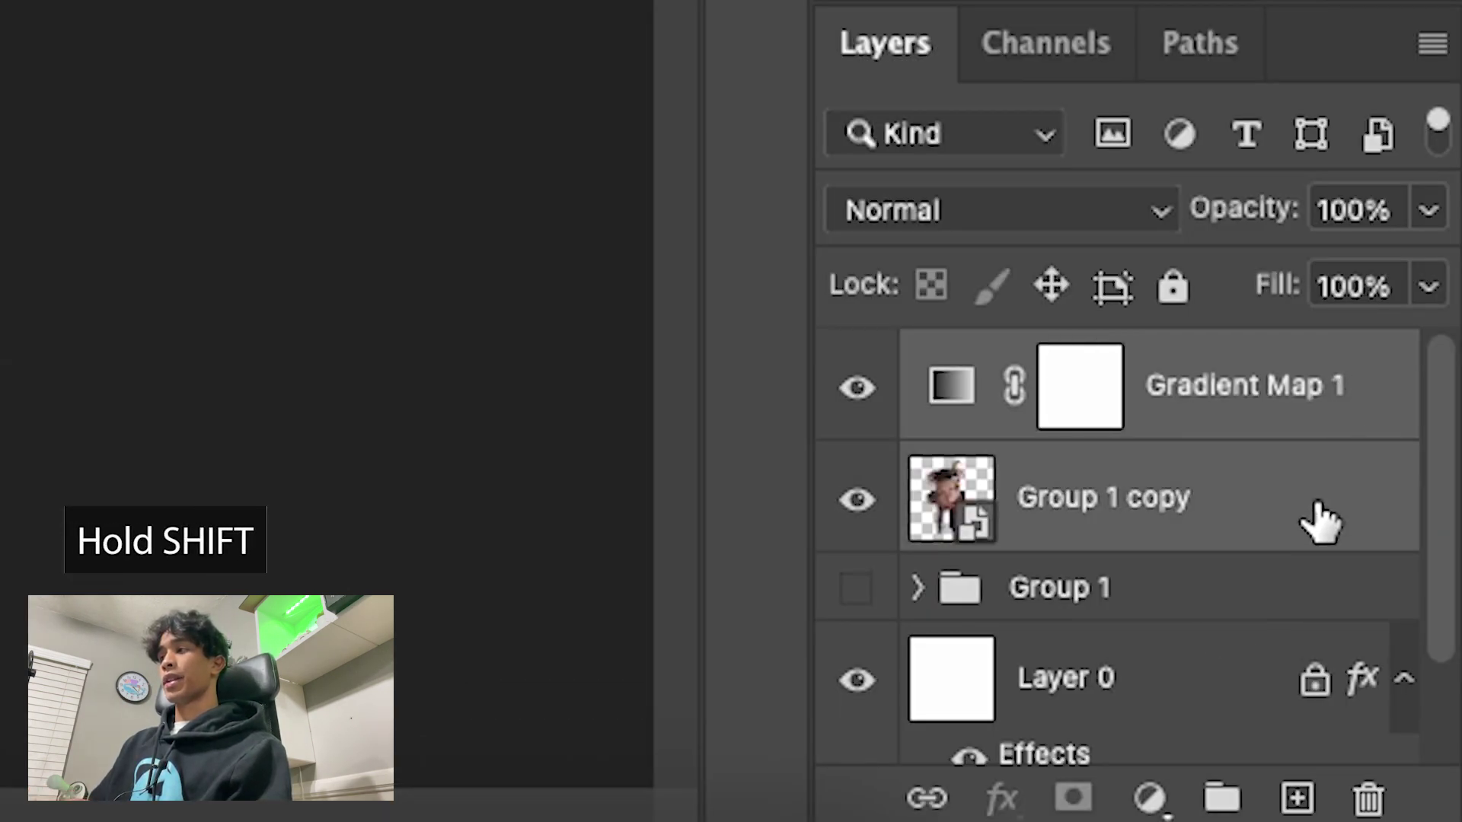
{"action": "right_click", "coordinate": [1321, 522]}
{"action": "scroll", "coordinate": [823, 175], "scroll_direction": "down", "scroll_amount": 10}
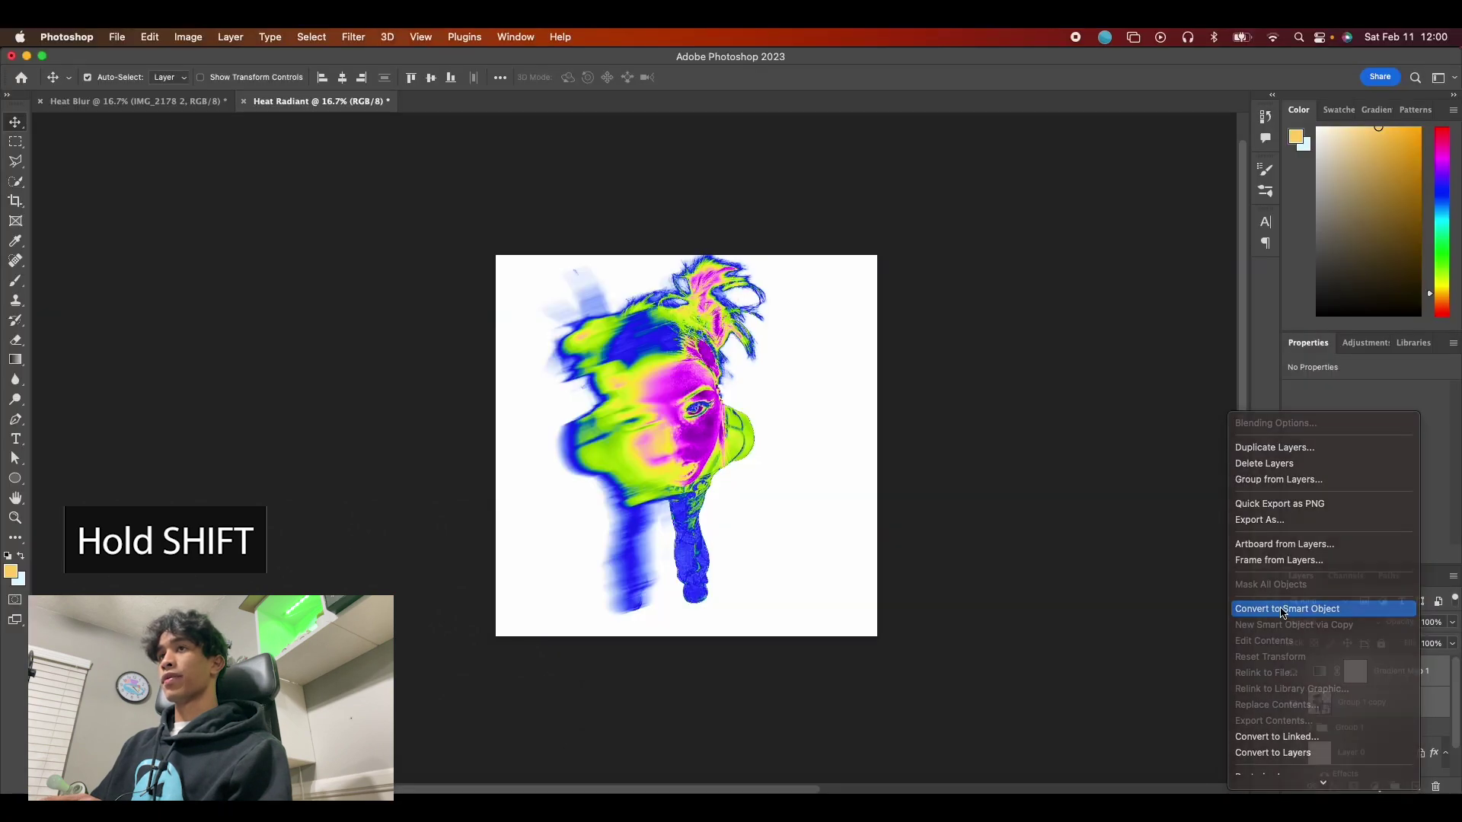
{"action": "left_click", "coordinate": [813, 161]}
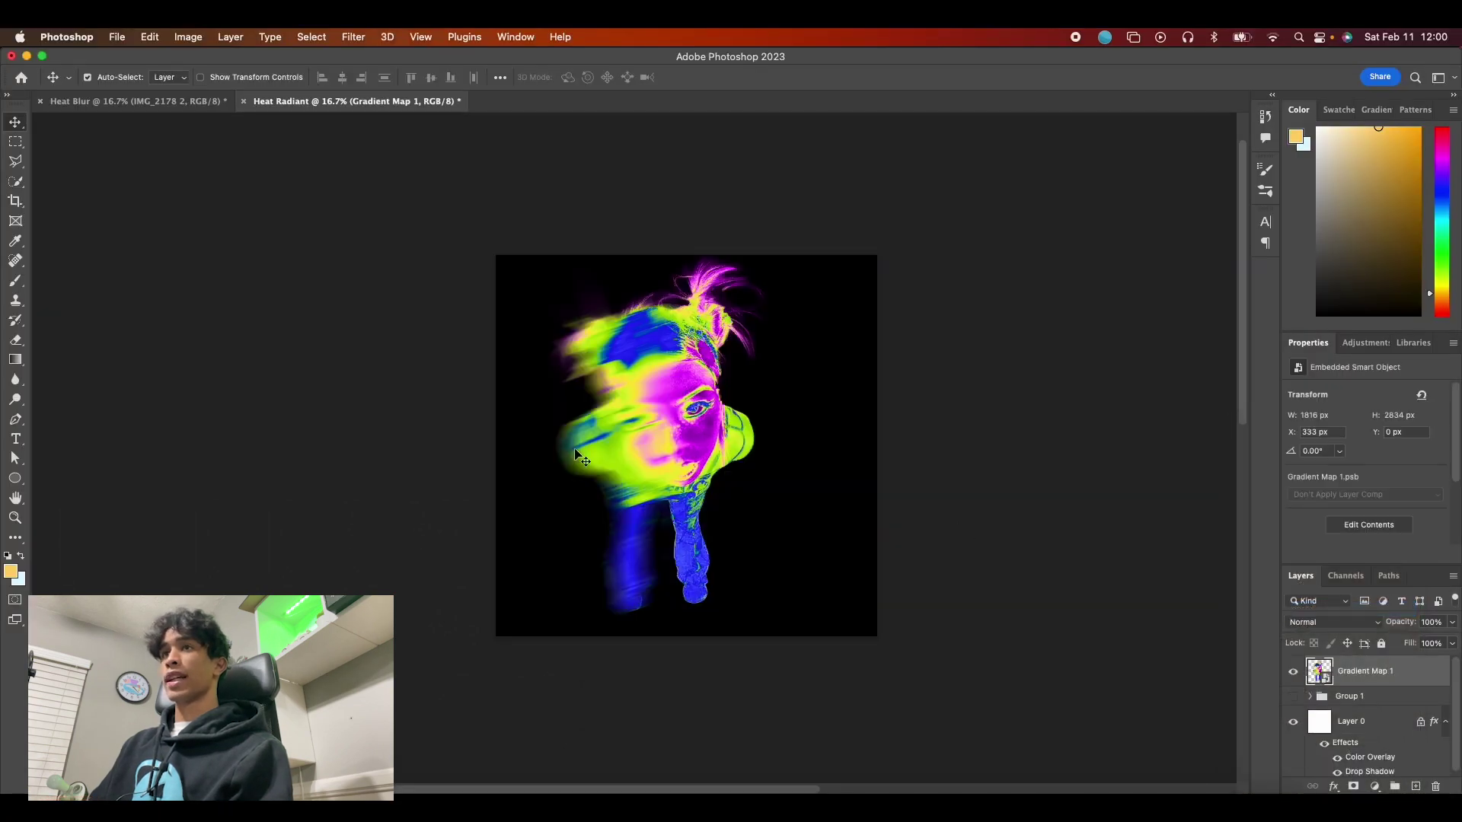
Step: Nudge the Gradient Map 1 smart object slightly left to X 191 px
{"action": "key", "text": "super+equal"}
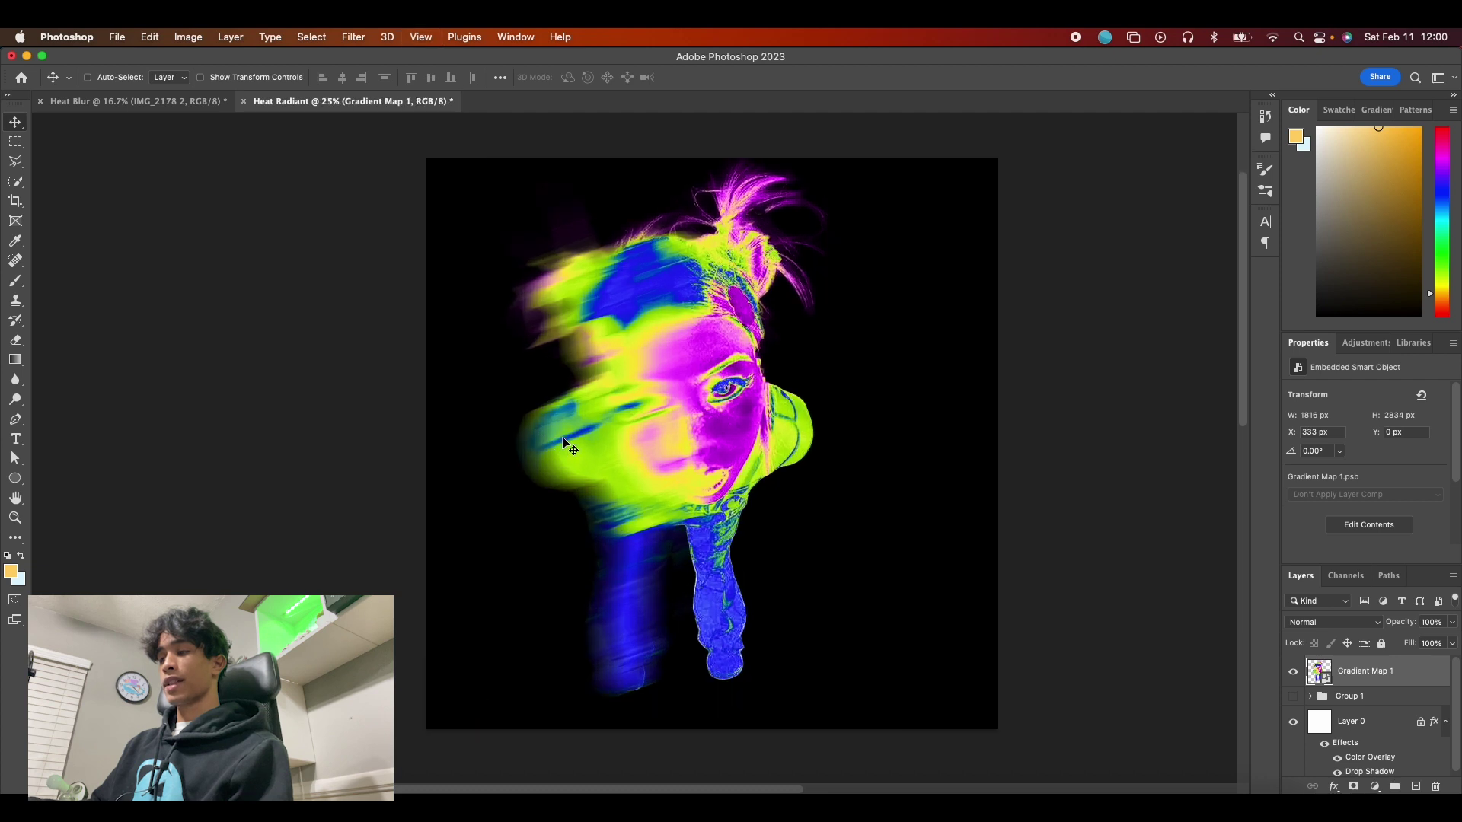
{"action": "key", "text": "super+minus"}
{"action": "mouse_move", "coordinate": [623, 440]}
{"action": "left_mouse_down"}
{"action": "mouse_move", "coordinate": [604, 441]}
{"action": "mouse_move", "coordinate": [617, 458]}
{"action": "left_mouse_up"}
Step: Apply Add Noise to the portrait: Gaussian, Monochromatic, amount 23.62%
{"action": "left_click", "coordinate": [354, 37]}
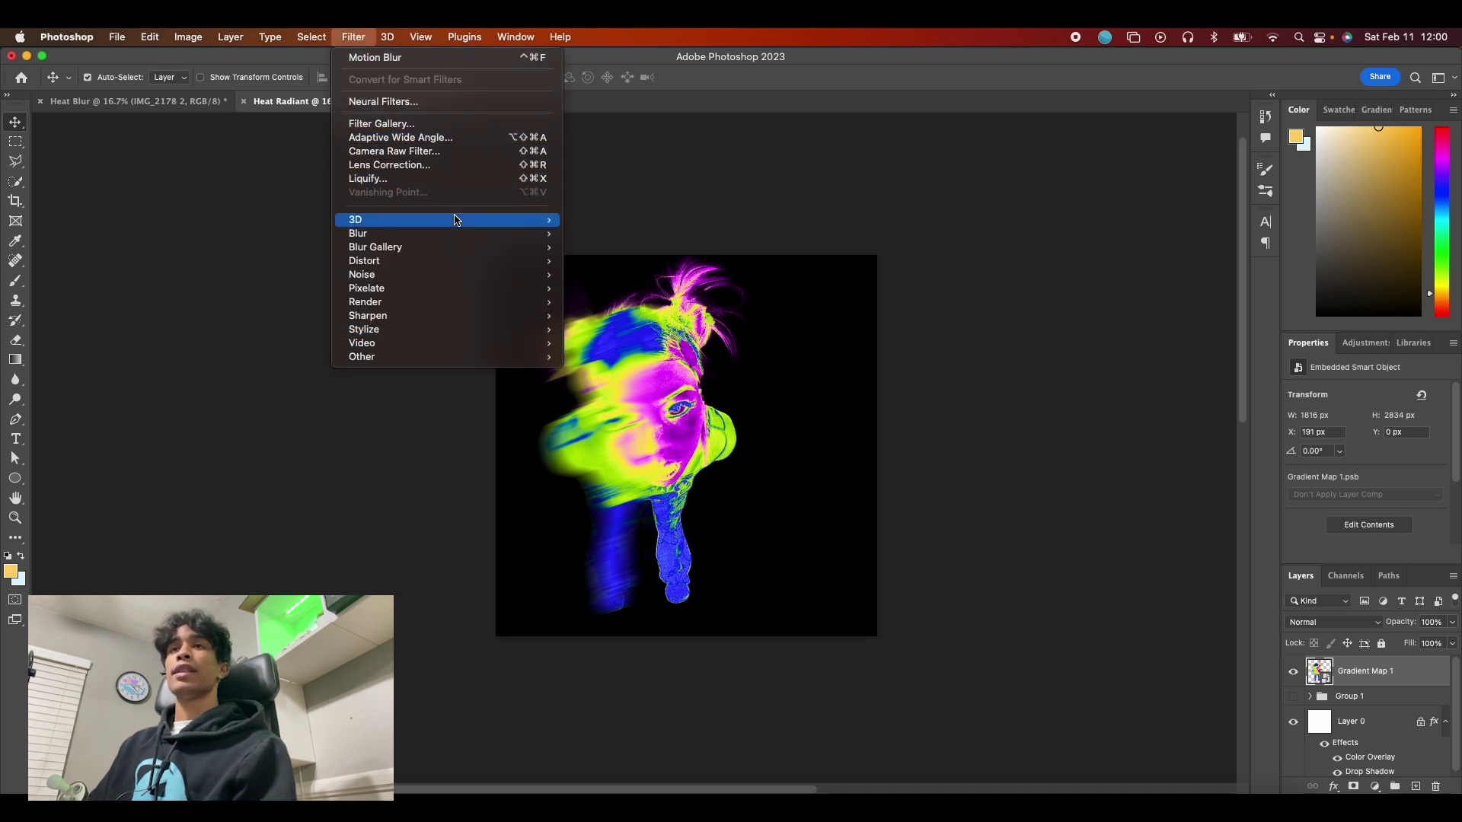
{"action": "left_click", "coordinate": [763, 428]}
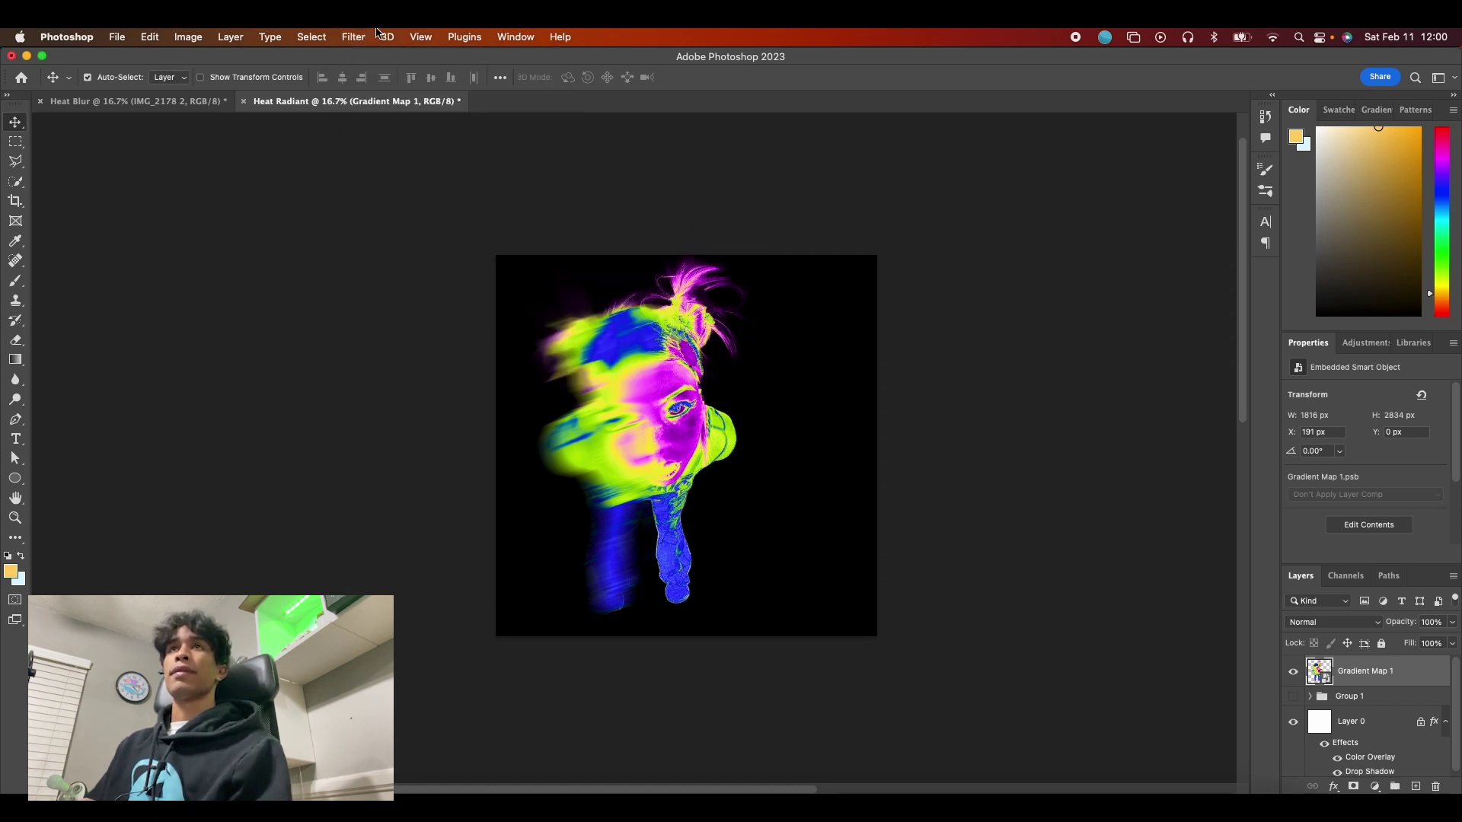
{"action": "left_click", "coordinate": [354, 35]}
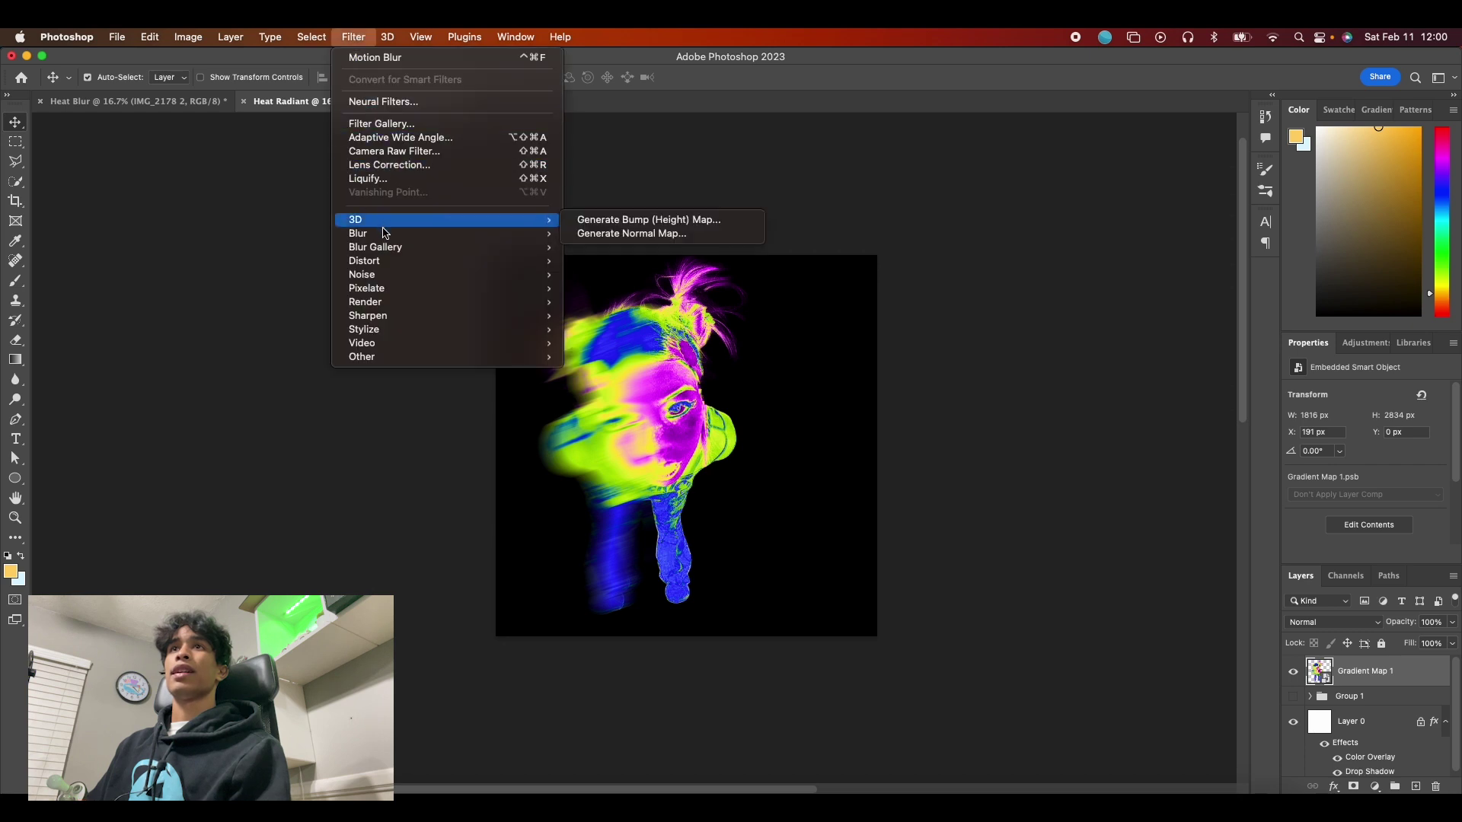
{"action": "mouse_move", "coordinate": [391, 233]}
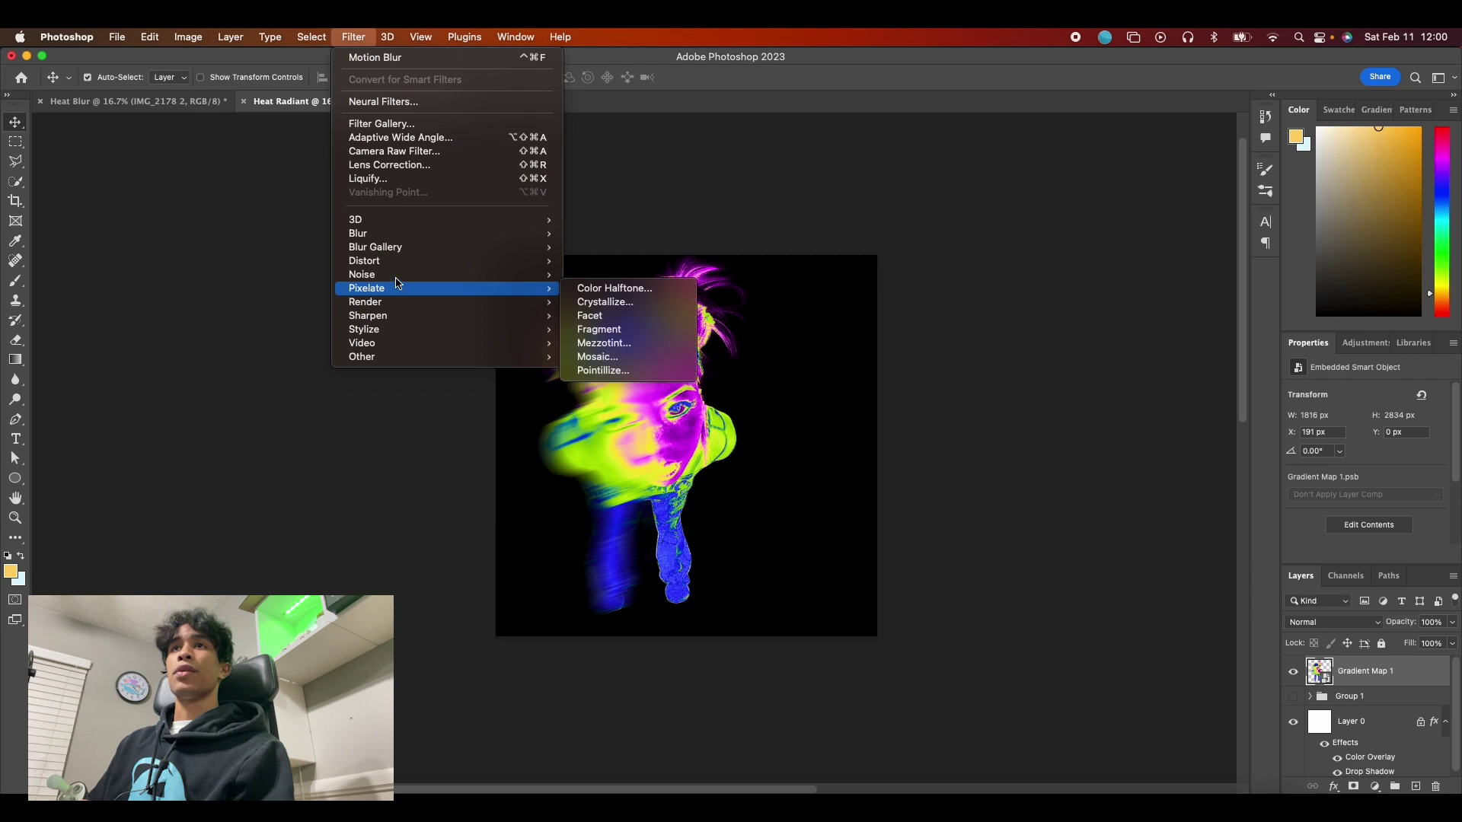
{"action": "mouse_move", "coordinate": [533, 274]}
{"action": "left_click", "coordinate": [582, 275]}
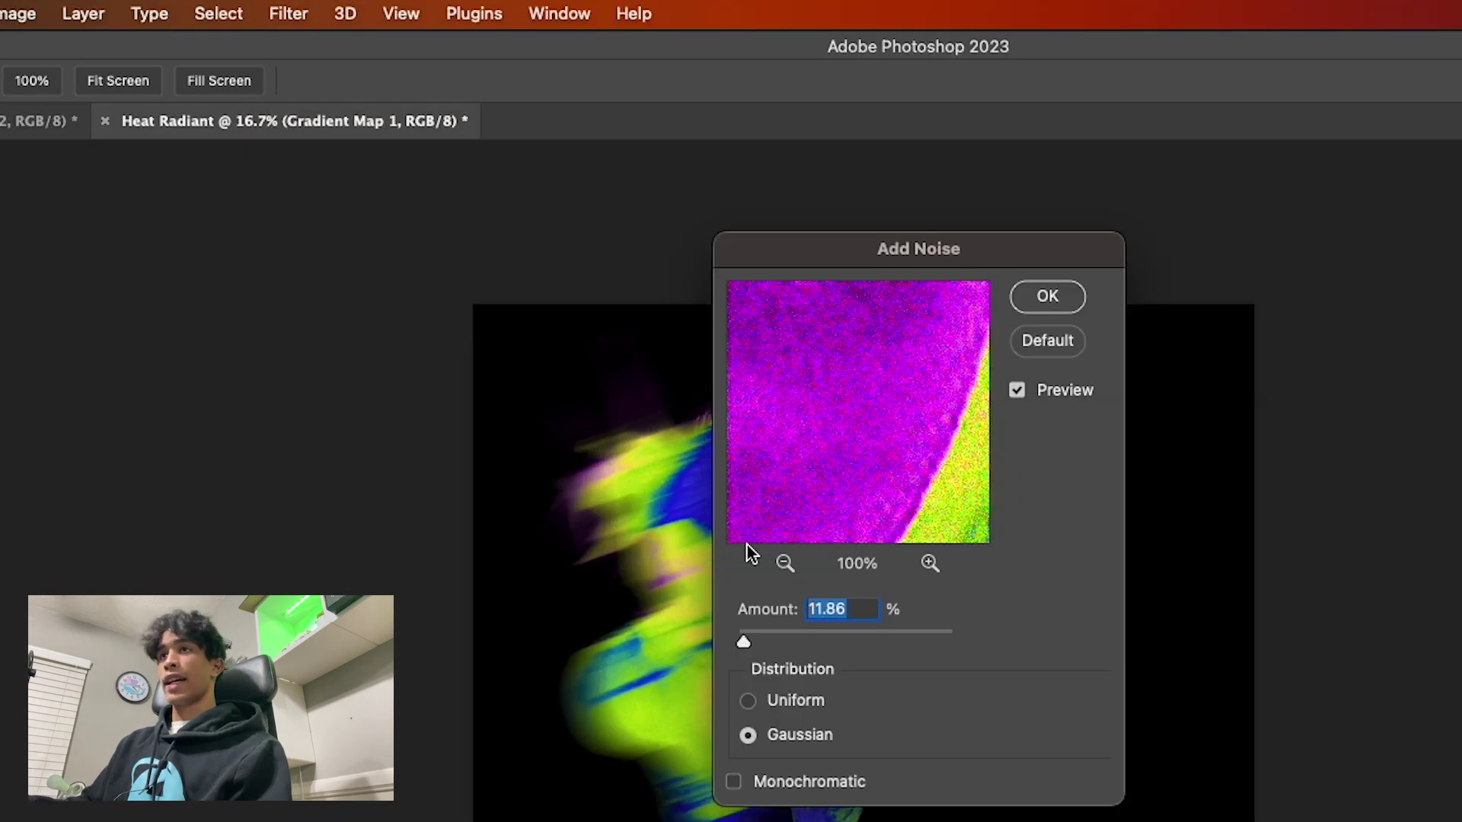
{"action": "key", "text": "super+plus"}
{"action": "key", "text": "super+plus"}
{"action": "key", "text": "super+plus"}
{"action": "key", "text": "super+plus"}
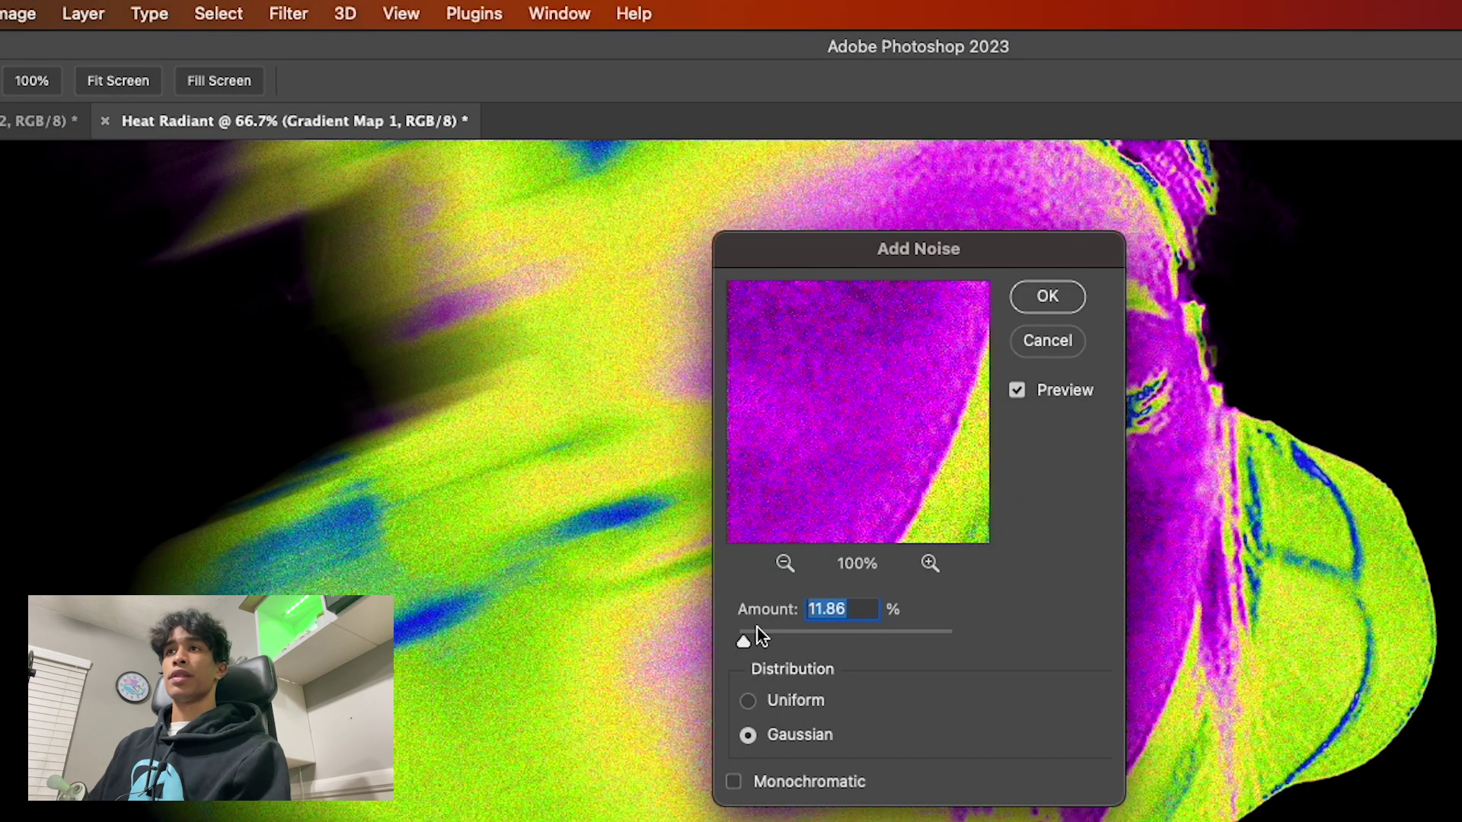
{"action": "left_click_drag", "start_coordinate": [751, 642], "coordinate": [762, 642]}
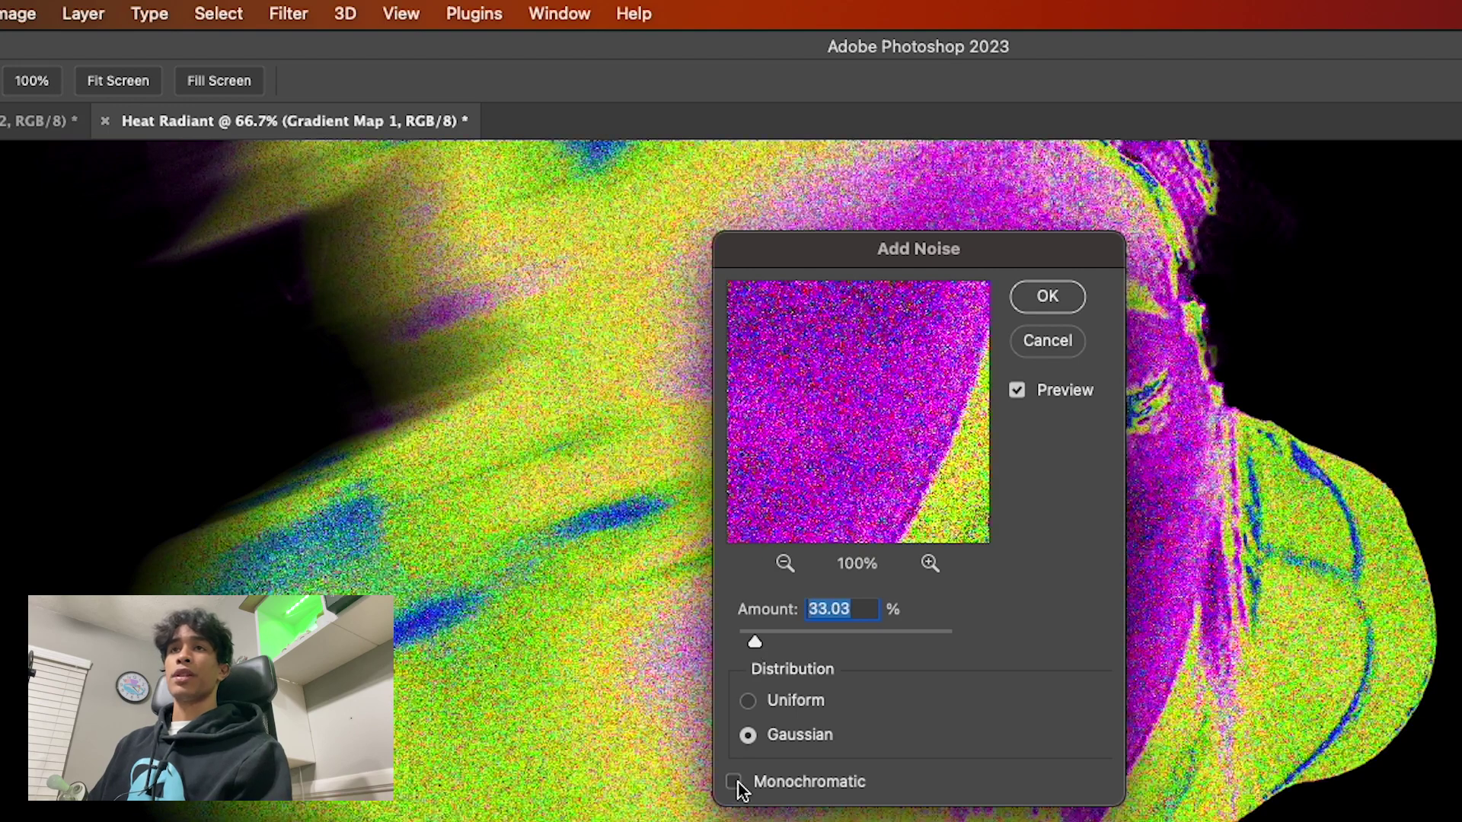
{"action": "left_click", "coordinate": [736, 783]}
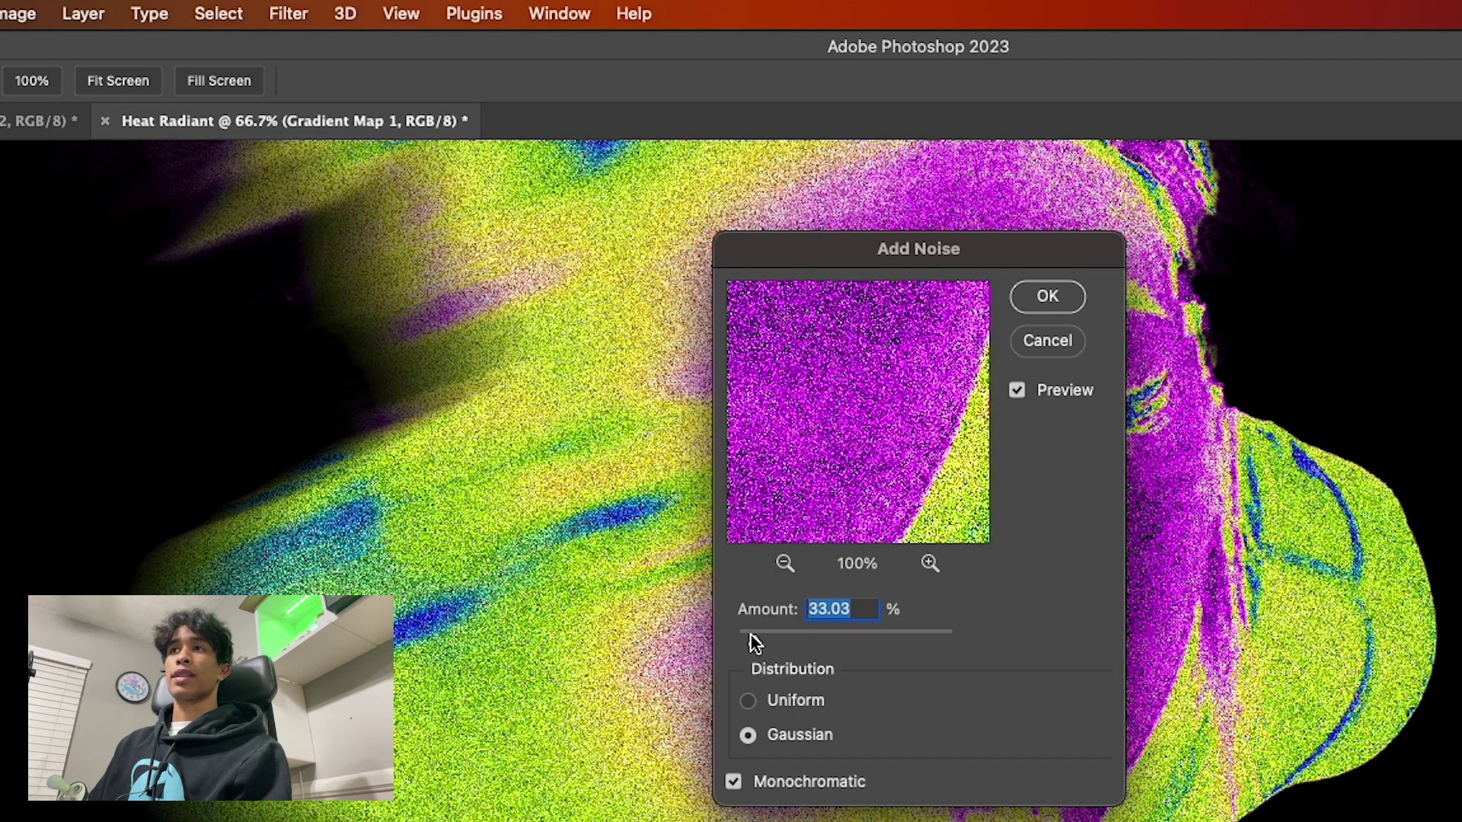
{"action": "left_click_drag", "start_coordinate": [753, 642], "coordinate": [758, 644]}
{"action": "left_click_drag", "start_coordinate": [632, 415], "coordinate": [631, 418]}
{"action": "scroll", "coordinate": [518, 408], "scroll_direction": "up", "scroll_amount": 10}
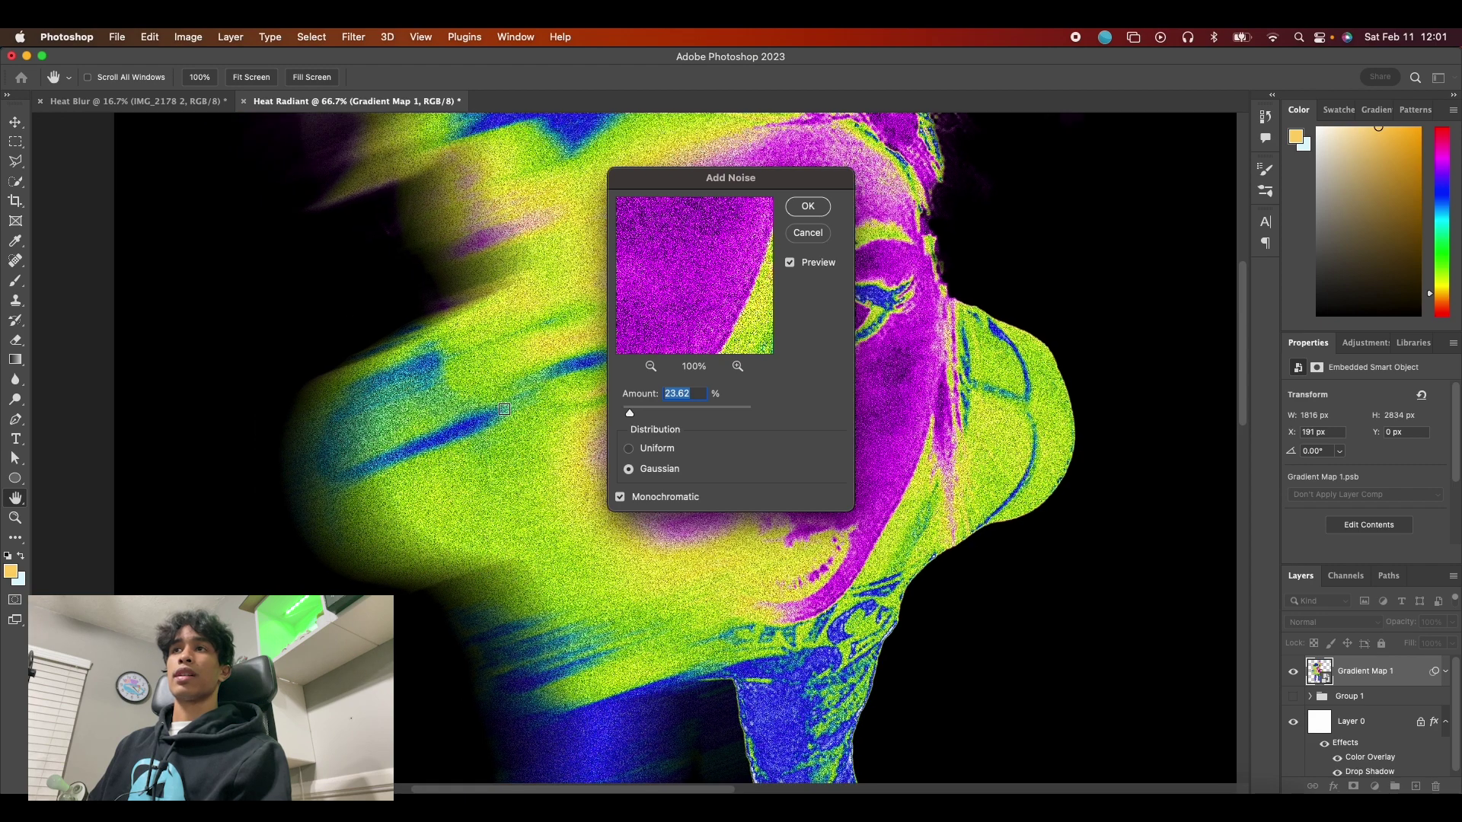
{"action": "scroll", "coordinate": [501, 411], "scroll_direction": "down", "scroll_amount": 5}
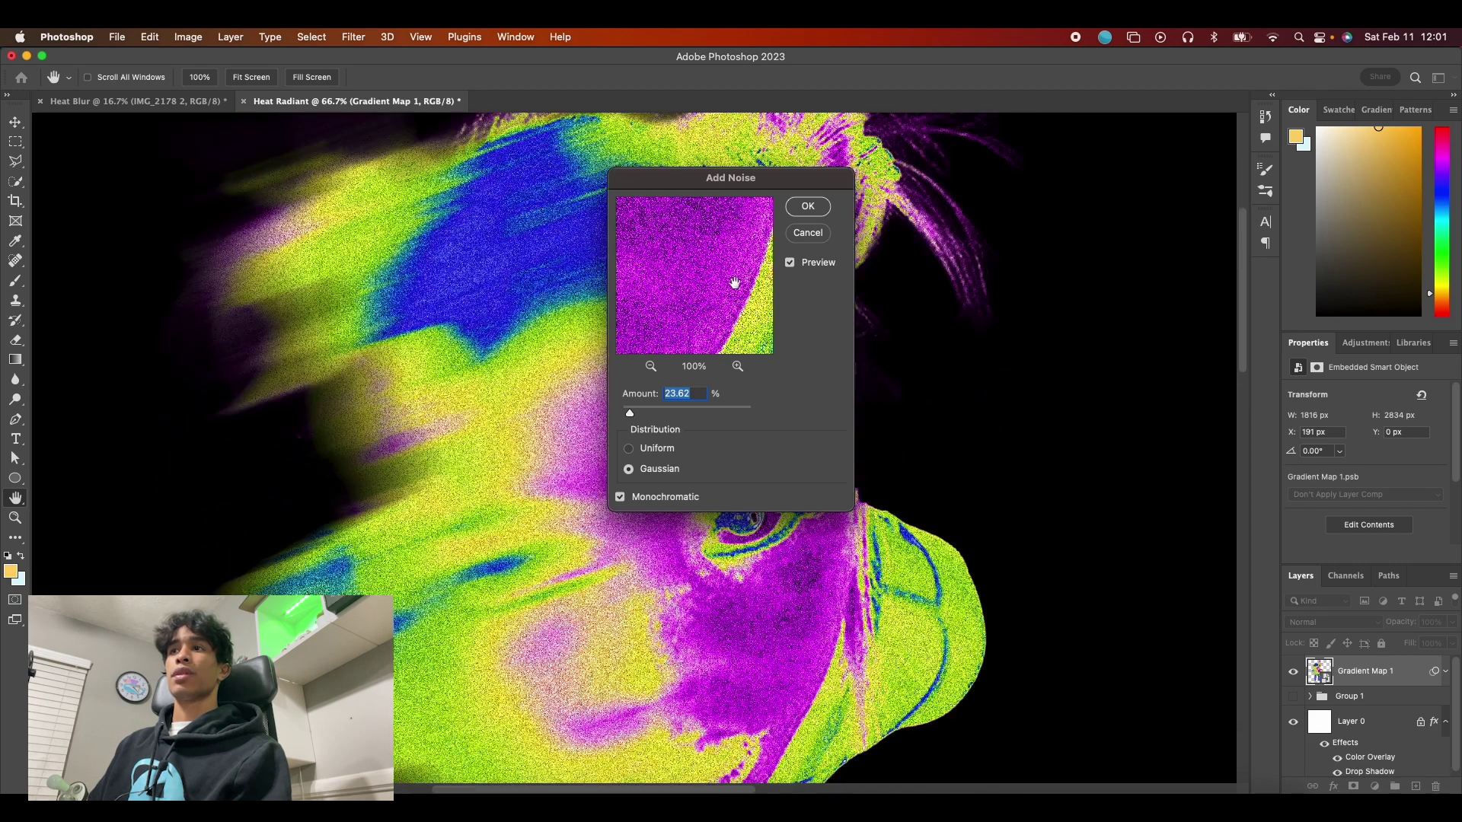
{"action": "left_click", "coordinate": [810, 208]}
{"action": "key", "text": "super+minus"}
{"action": "key", "text": "super+minus"}
{"action": "key", "text": "super+minus"}
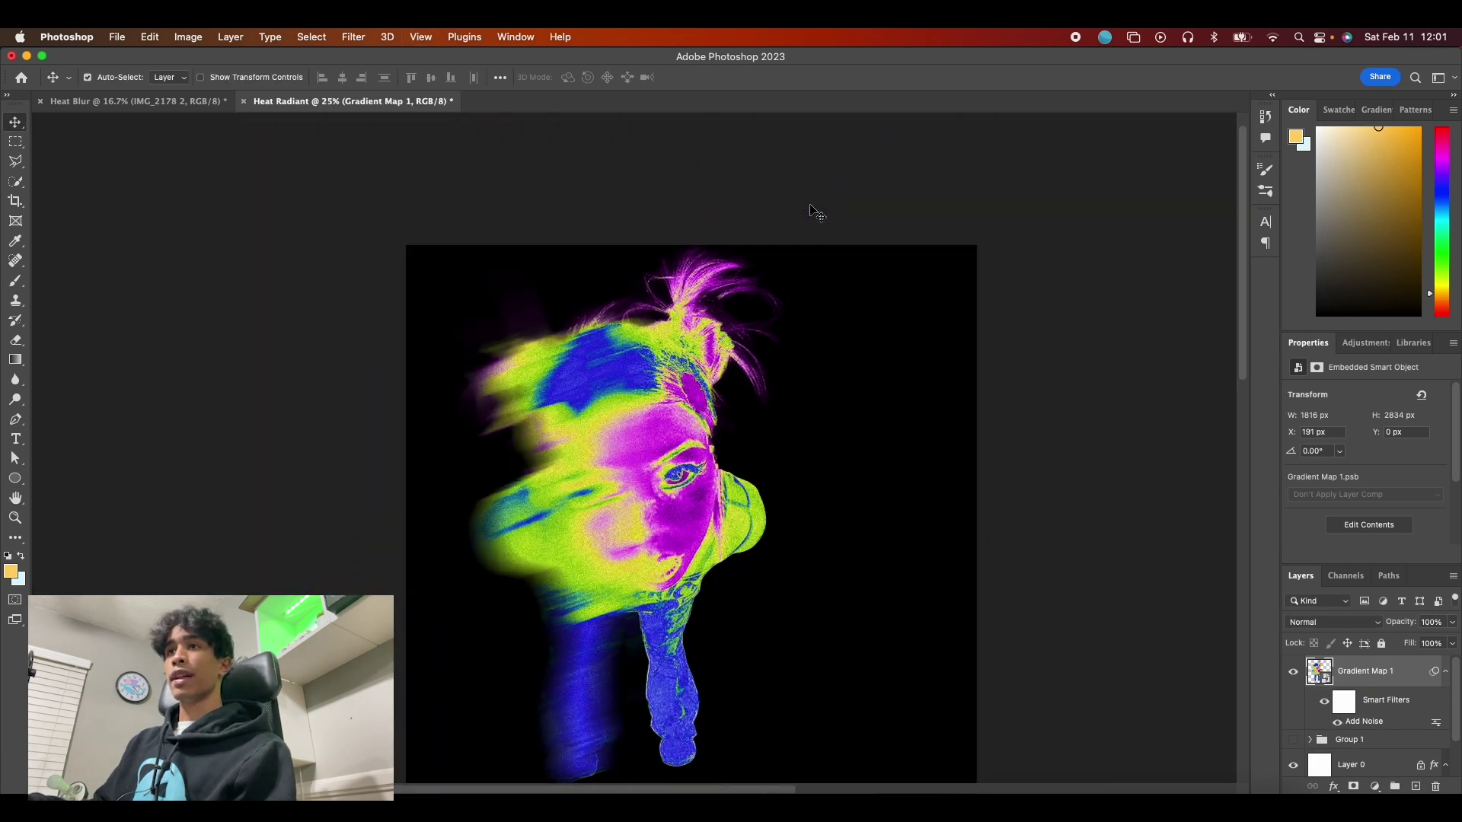
{"action": "scroll", "coordinate": [792, 442], "scroll_direction": "down", "scroll_amount": 3}
{"action": "key", "text": "super+minus"}
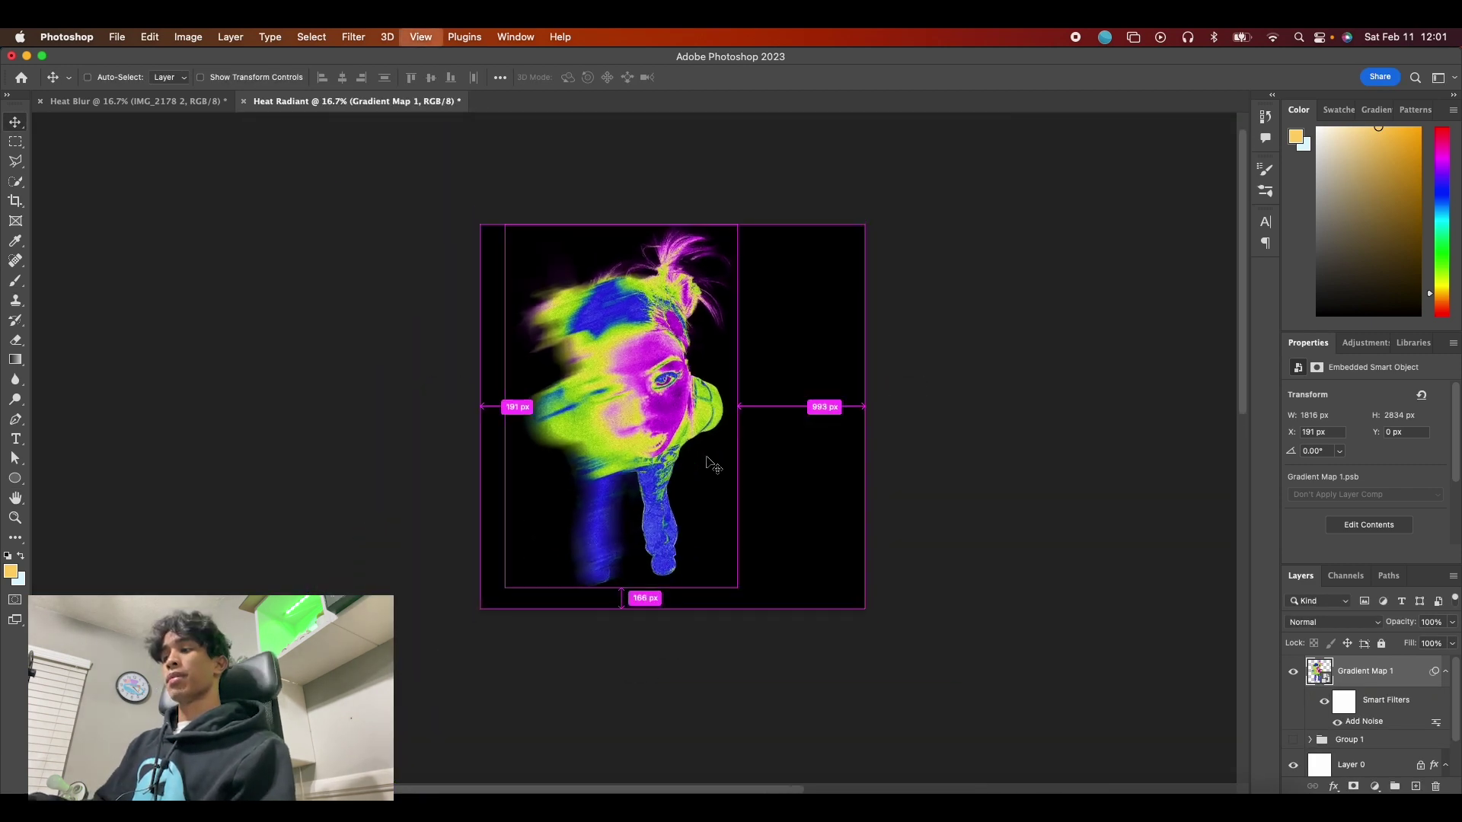
{"action": "key", "text": "super+equal"}
{"action": "scroll", "coordinate": [672, 689], "scroll_direction": "up", "scroll_amount": 3}
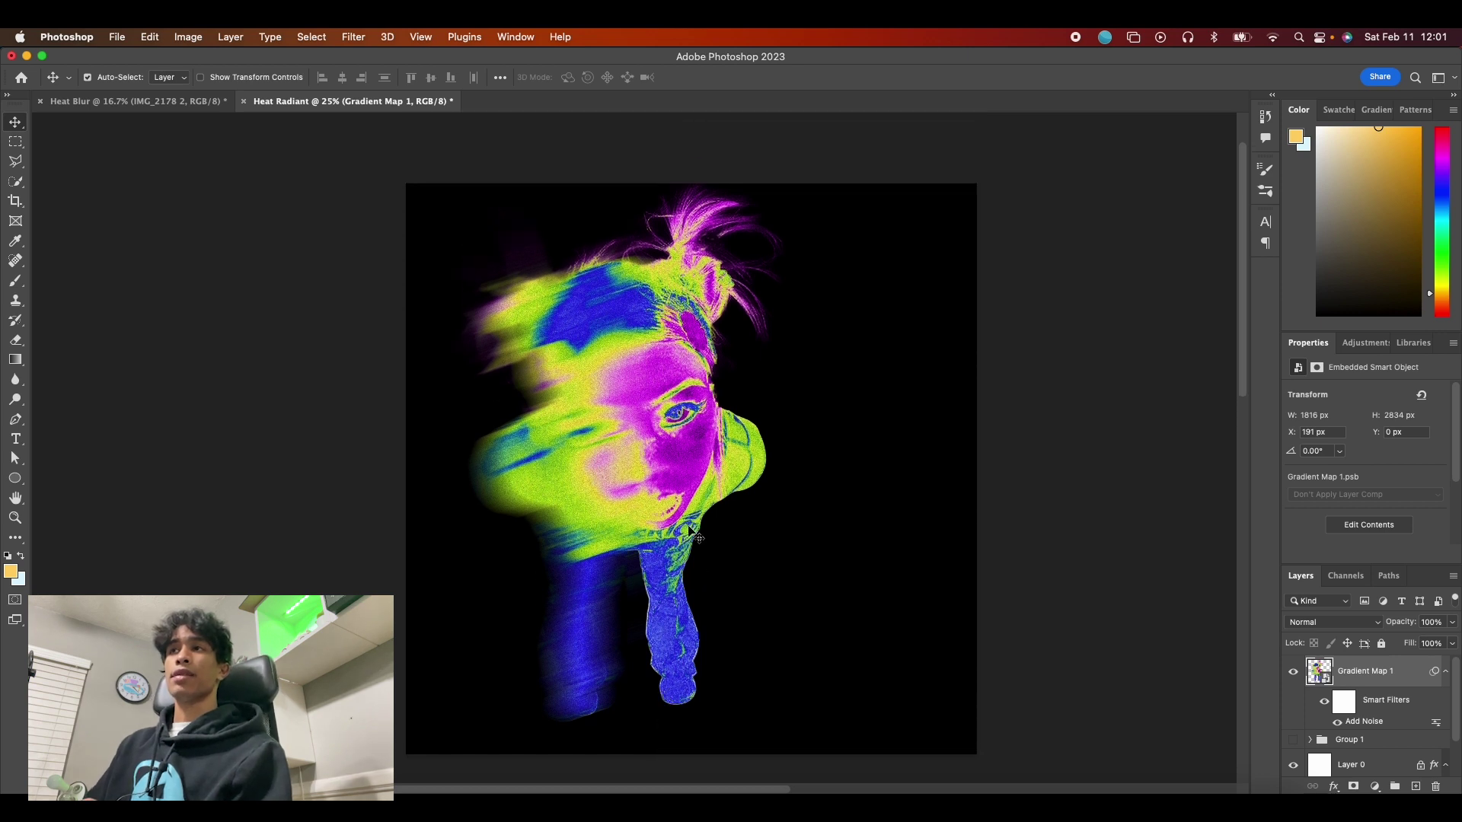
{"action": "scroll", "coordinate": [692, 525], "scroll_direction": "down", "scroll_amount": 1}
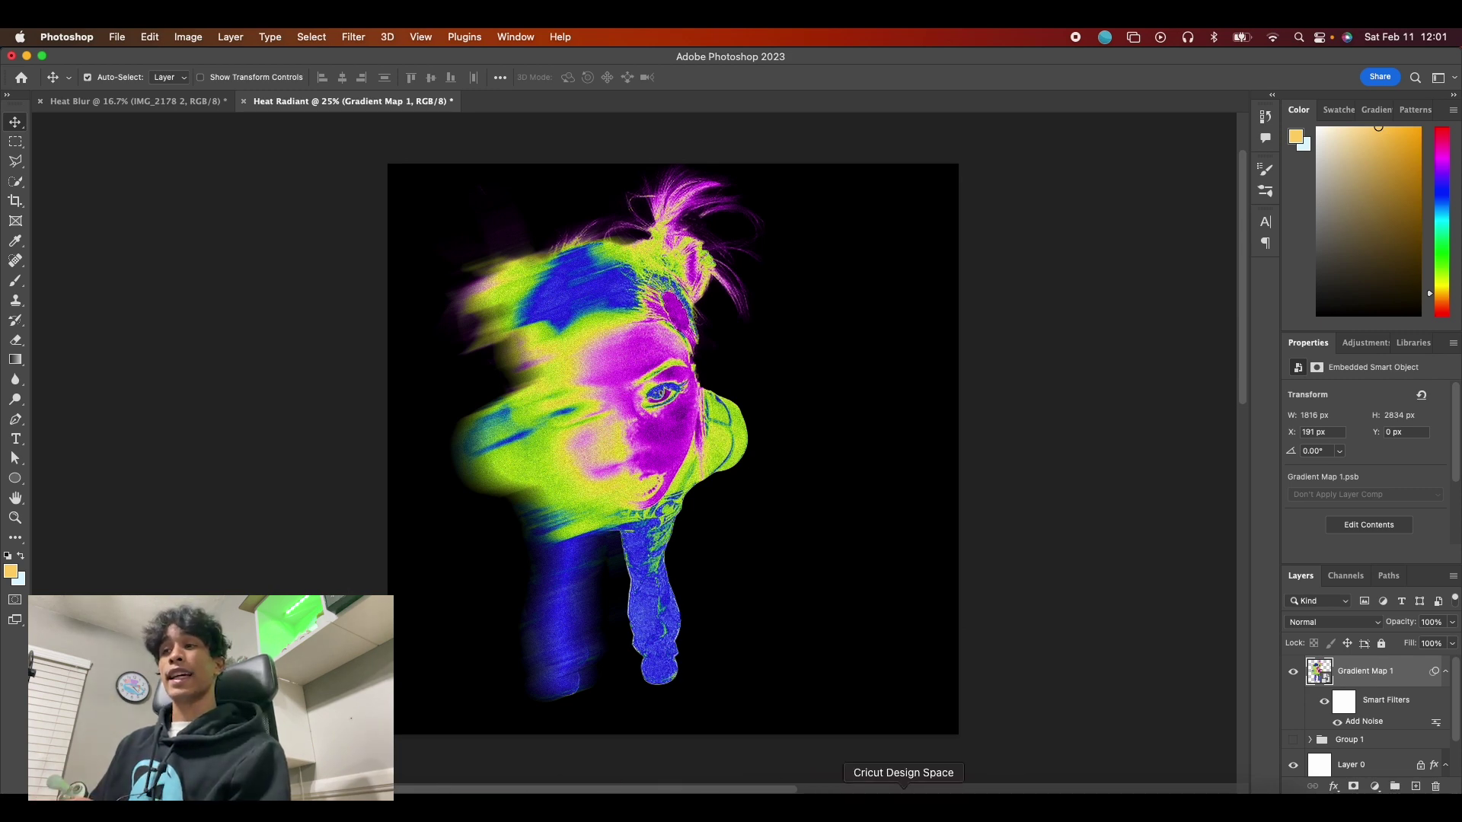
Step: Find the Textures4Photoshop black folded-paper texture in Chrome and drag it into the poster
{"action": "left_click", "coordinate": [860, 805]}
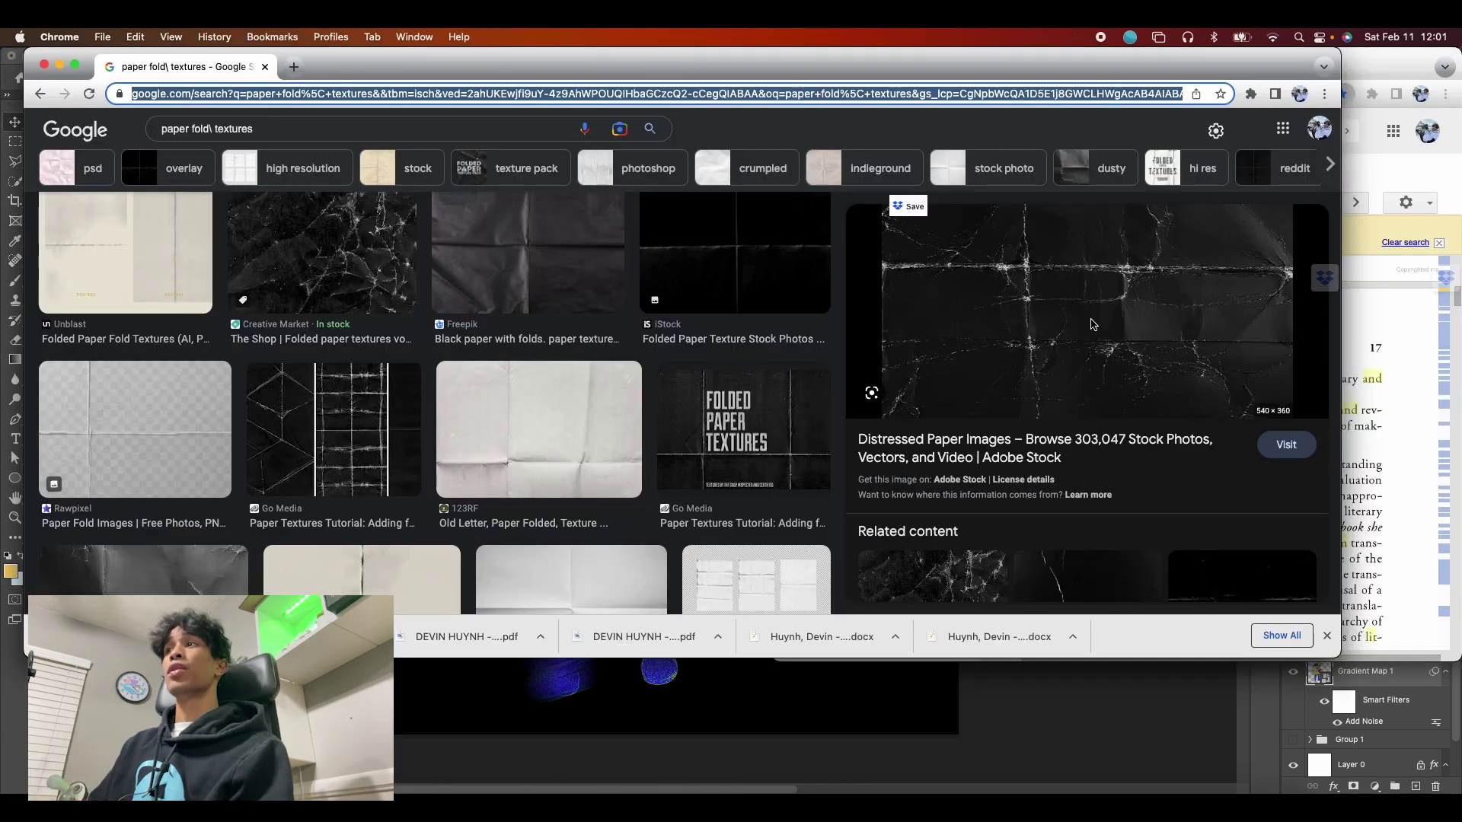
{"action": "left_click", "coordinate": [527, 251]}
{"action": "scroll", "coordinate": [1036, 403], "scroll_direction": "down", "scroll_amount": 3}
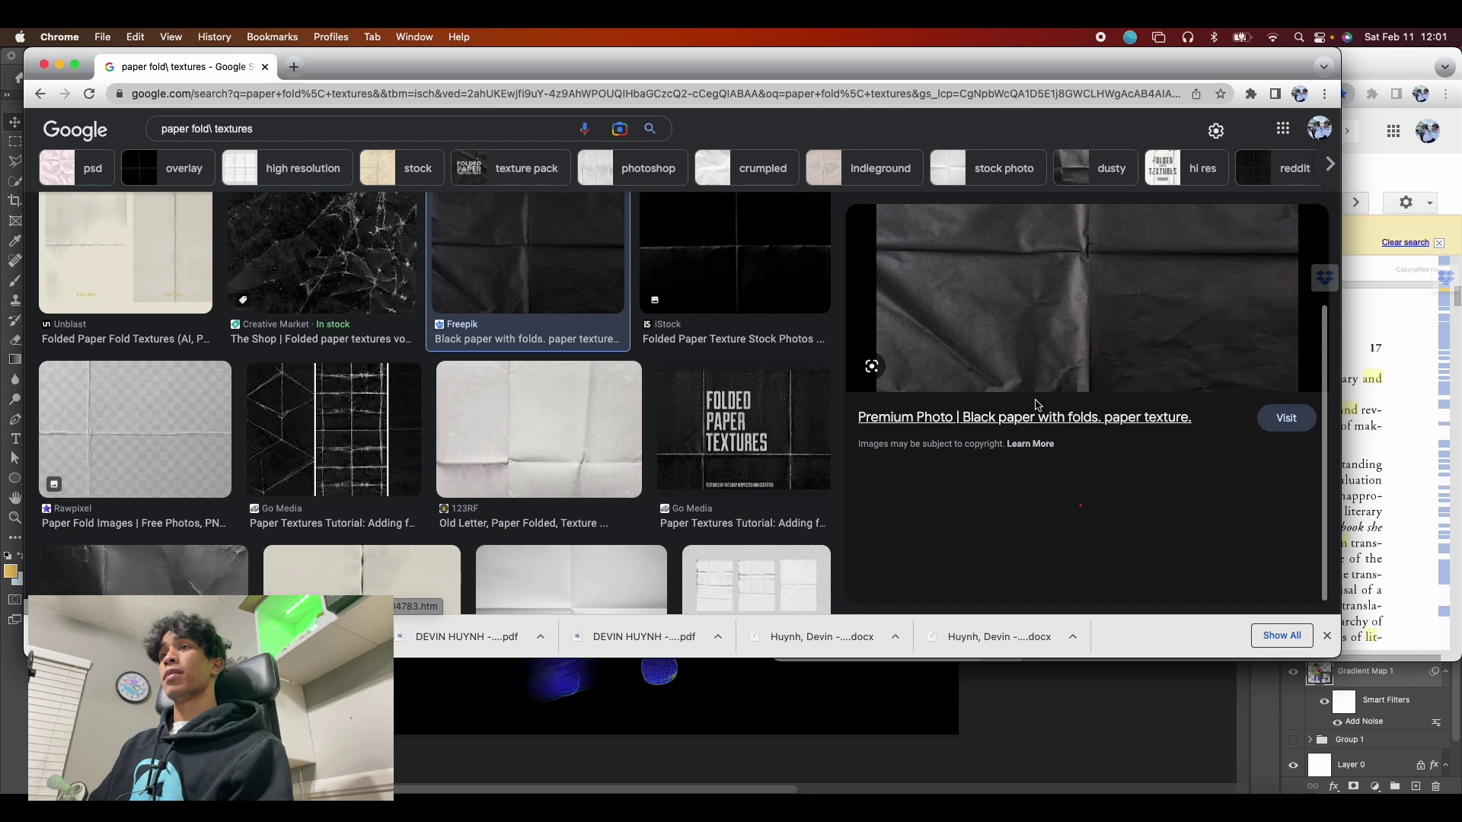
{"action": "scroll", "coordinate": [665, 352], "scroll_direction": "up", "scroll_amount": 5}
{"action": "scroll", "coordinate": [665, 351], "scroll_direction": "down", "scroll_amount": 2}
{"action": "left_click", "coordinate": [699, 228]}
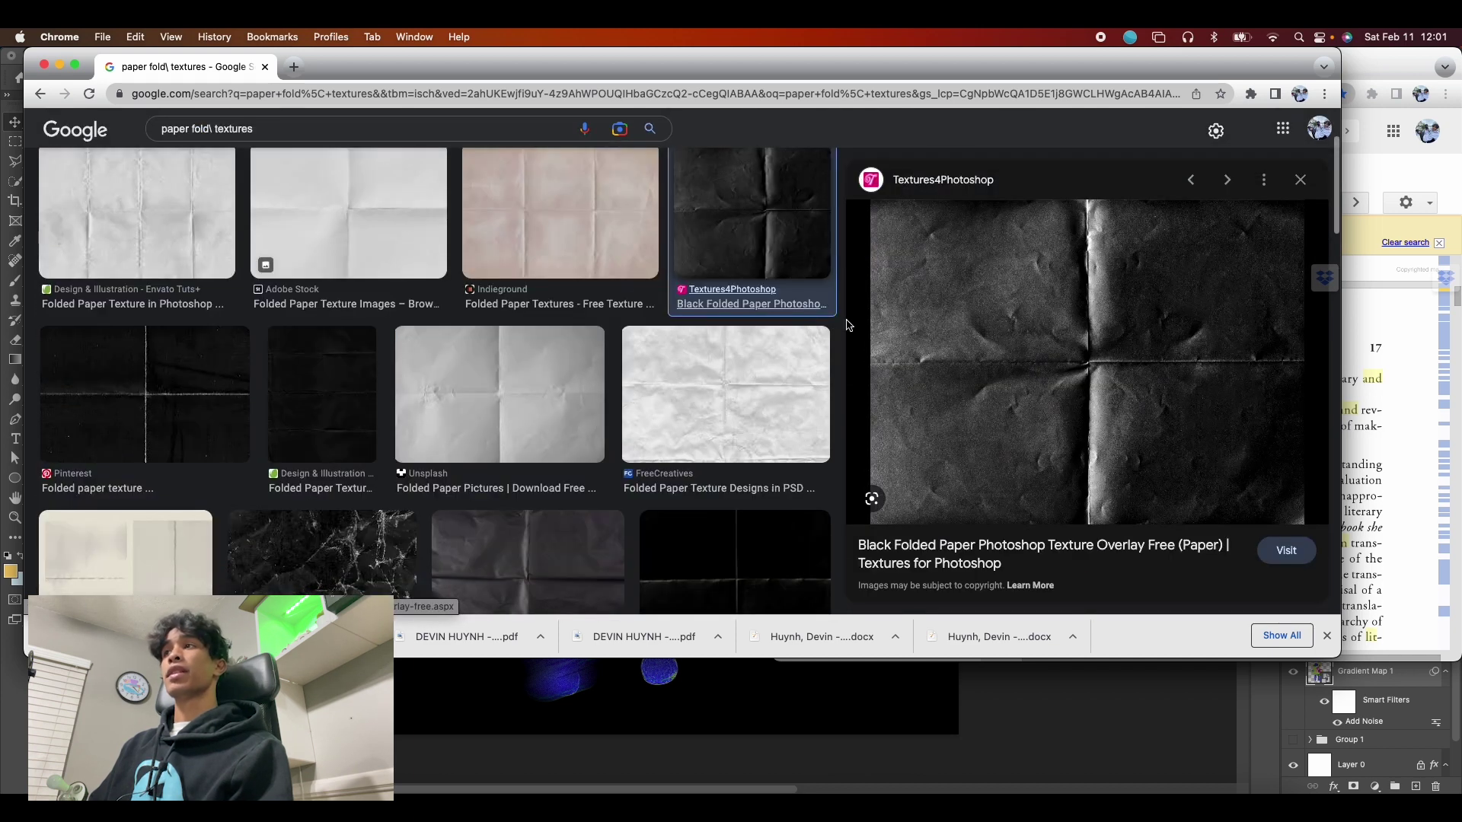
{"action": "left_click_drag", "start_coordinate": [1132, 337], "coordinate": [791, 708]}
Step: Scale and position the folded-paper texture so it covers the whole canvas
{"action": "key", "text": "super+t"}
{"action": "key", "text": "super+minus"}
{"action": "left_click_drag", "start_coordinate": [711, 541], "coordinate": [710, 306]}
{"action": "left_click_drag", "start_coordinate": [718, 370], "coordinate": [773, 368]}
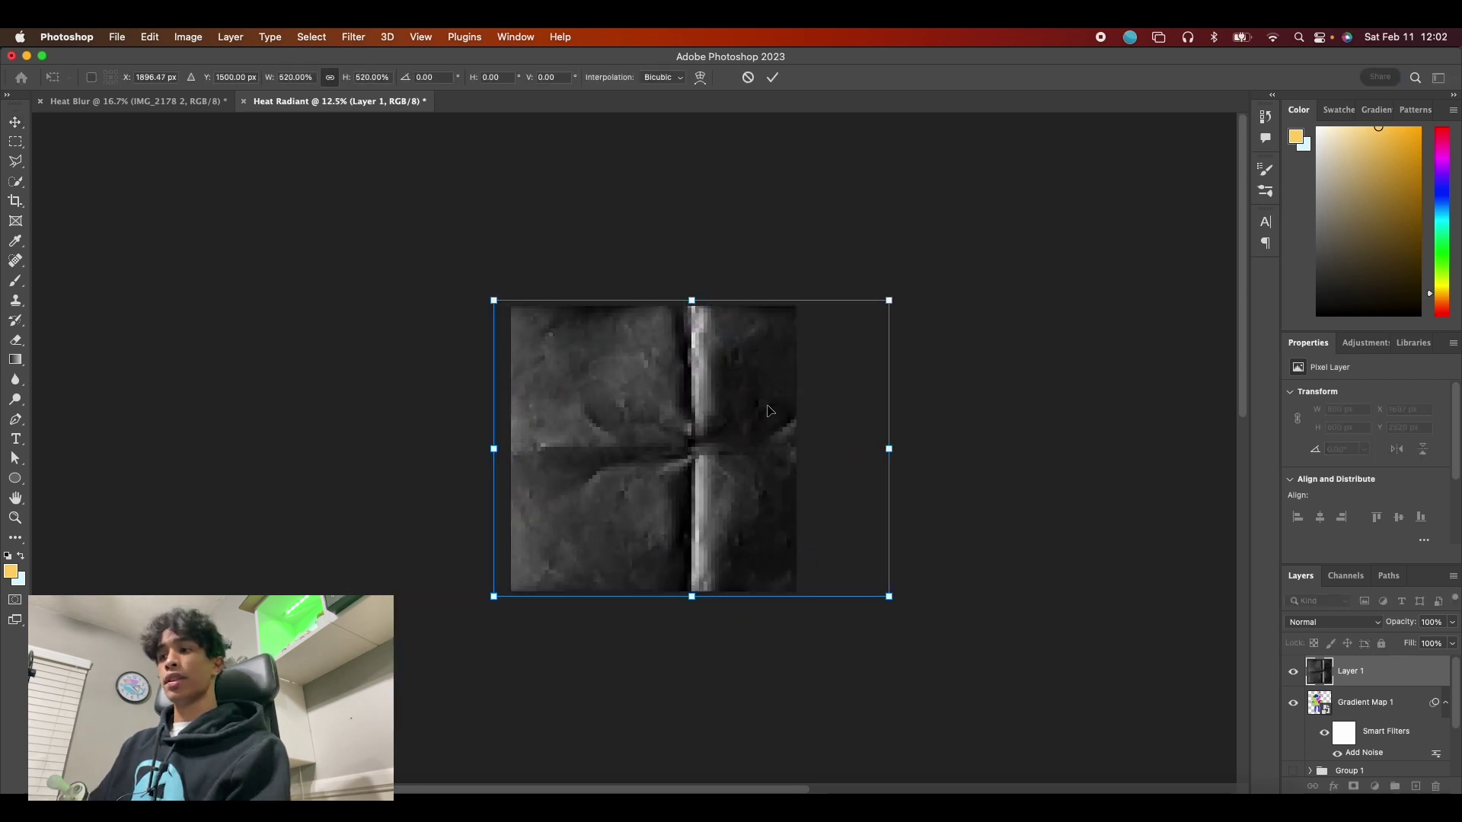
{"action": "key", "text": "Return"}
Step: Set the paper texture layer to Screen blend mode at 55% opacity
{"action": "left_click", "coordinate": [1315, 626]}
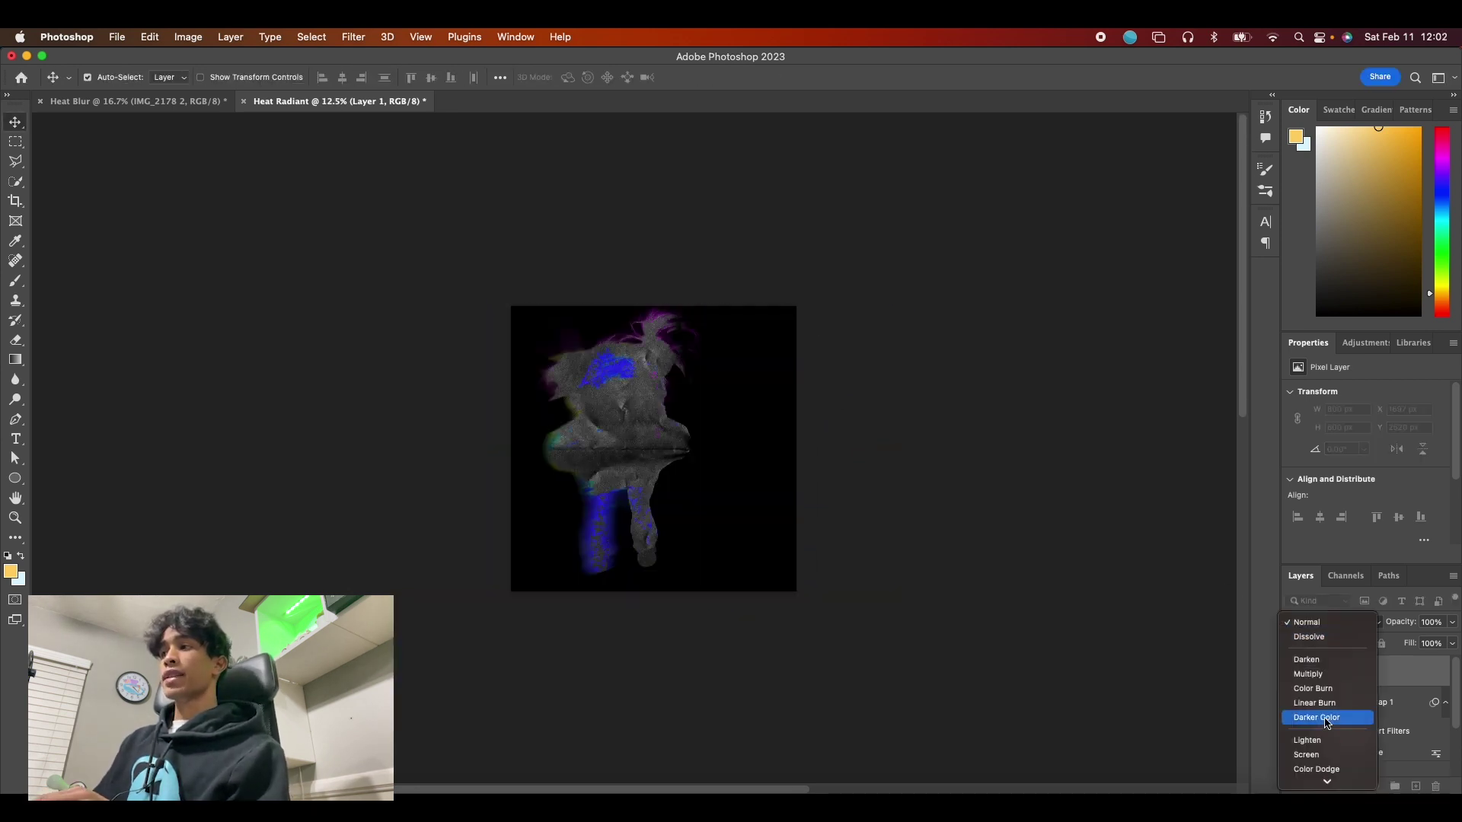
{"action": "left_click", "coordinate": [1318, 761]}
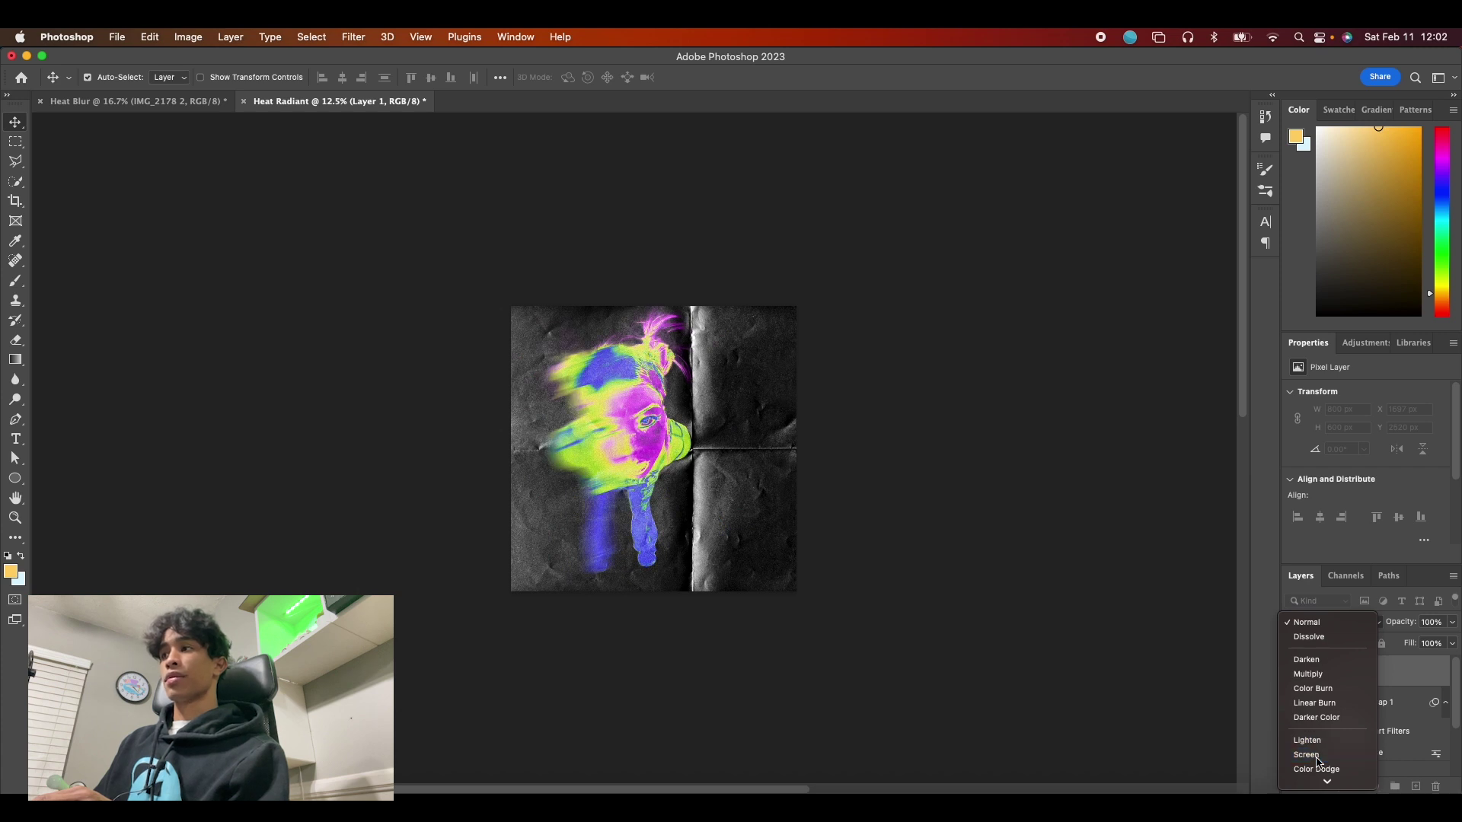
{"action": "left_click_drag", "start_coordinate": [1405, 622], "coordinate": [1384, 627]}
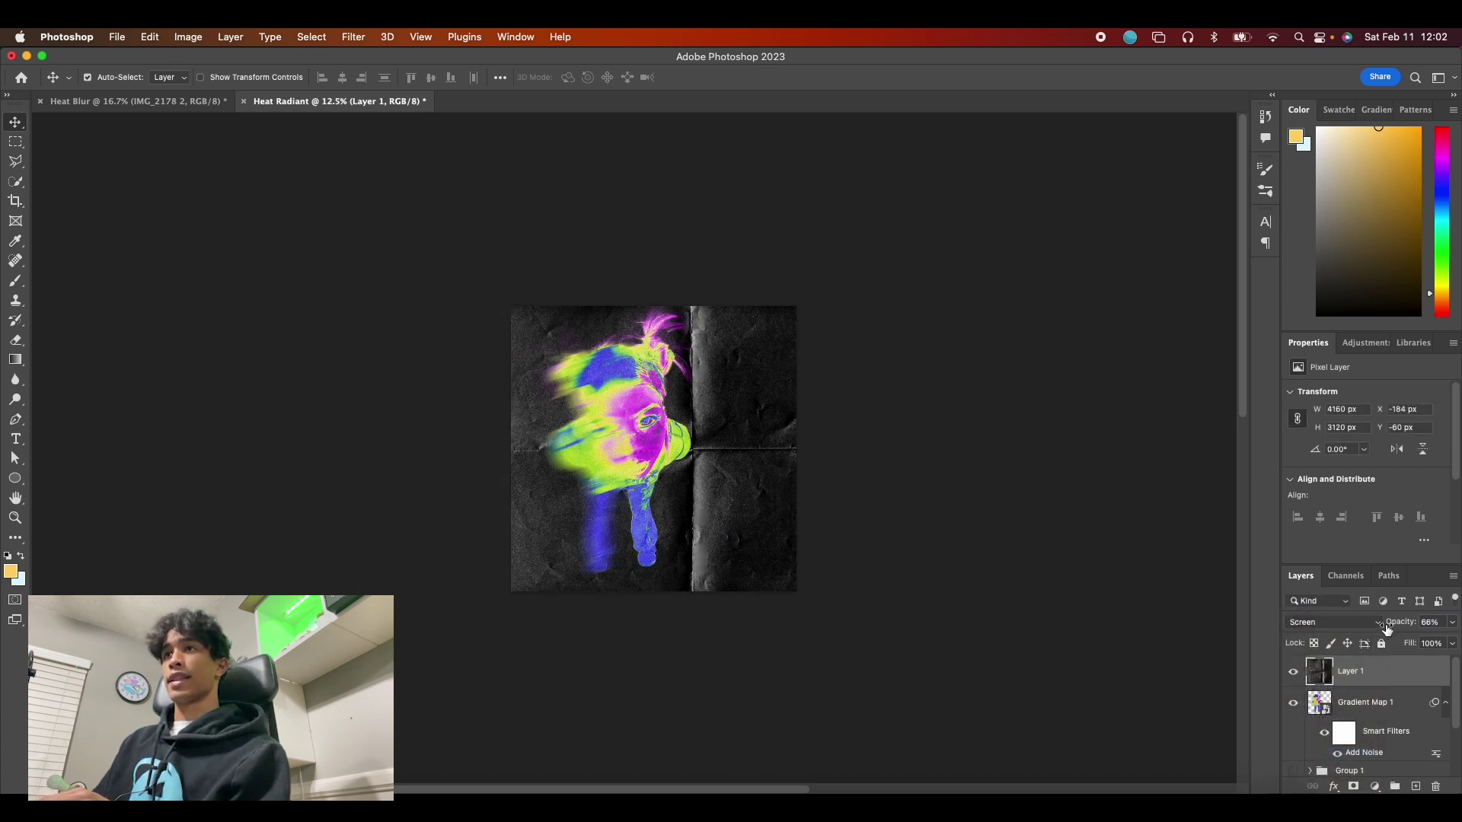
{"action": "left_click_drag", "start_coordinate": [717, 459], "coordinate": [729, 459]}
{"action": "key", "text": "super+equal"}
{"action": "key", "text": "super+equal"}
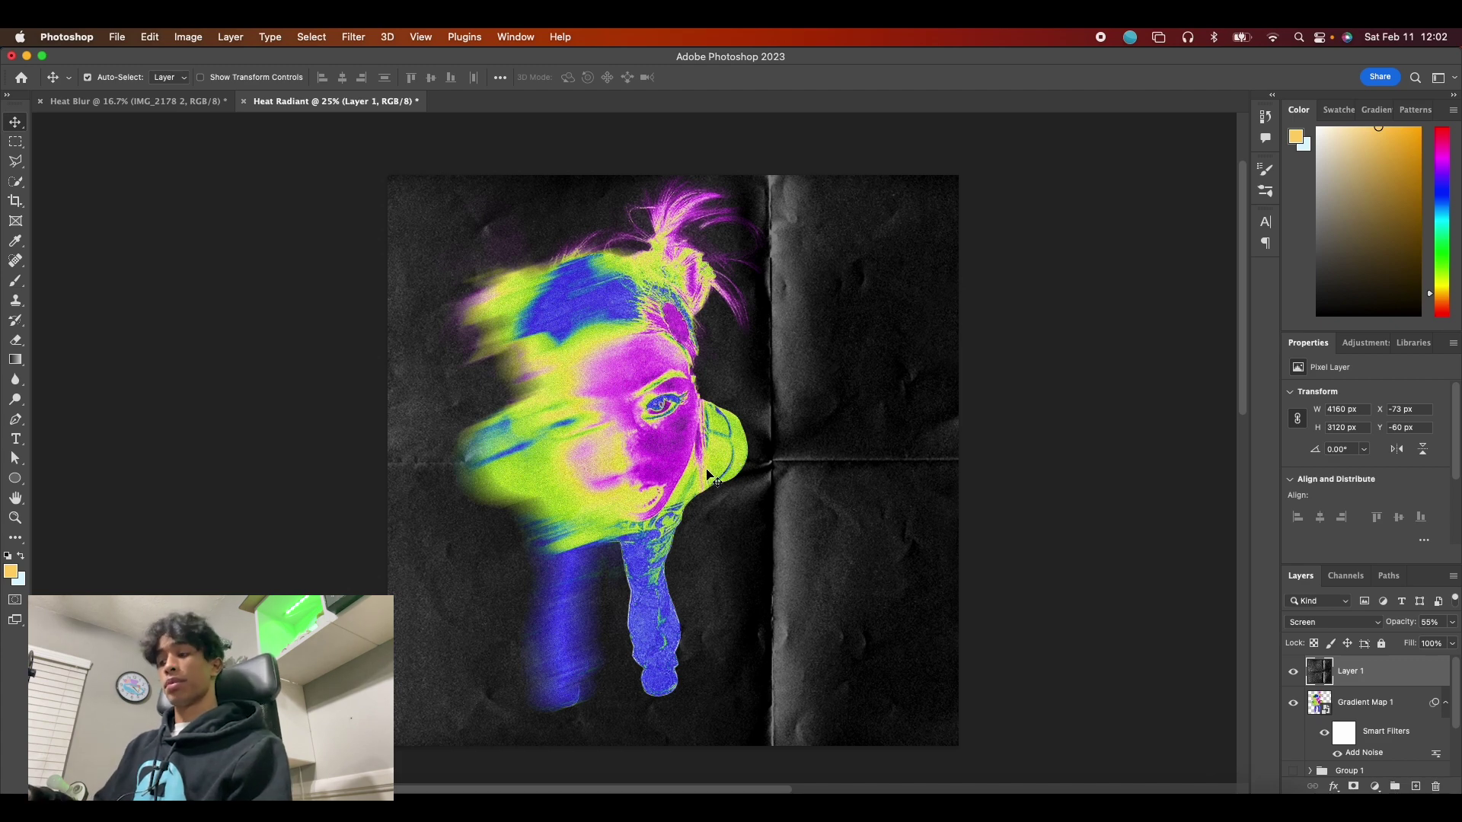
{"action": "key", "text": "super+minus"}
{"action": "key", "text": "super+minus"}
{"action": "key", "text": "super+equal"}
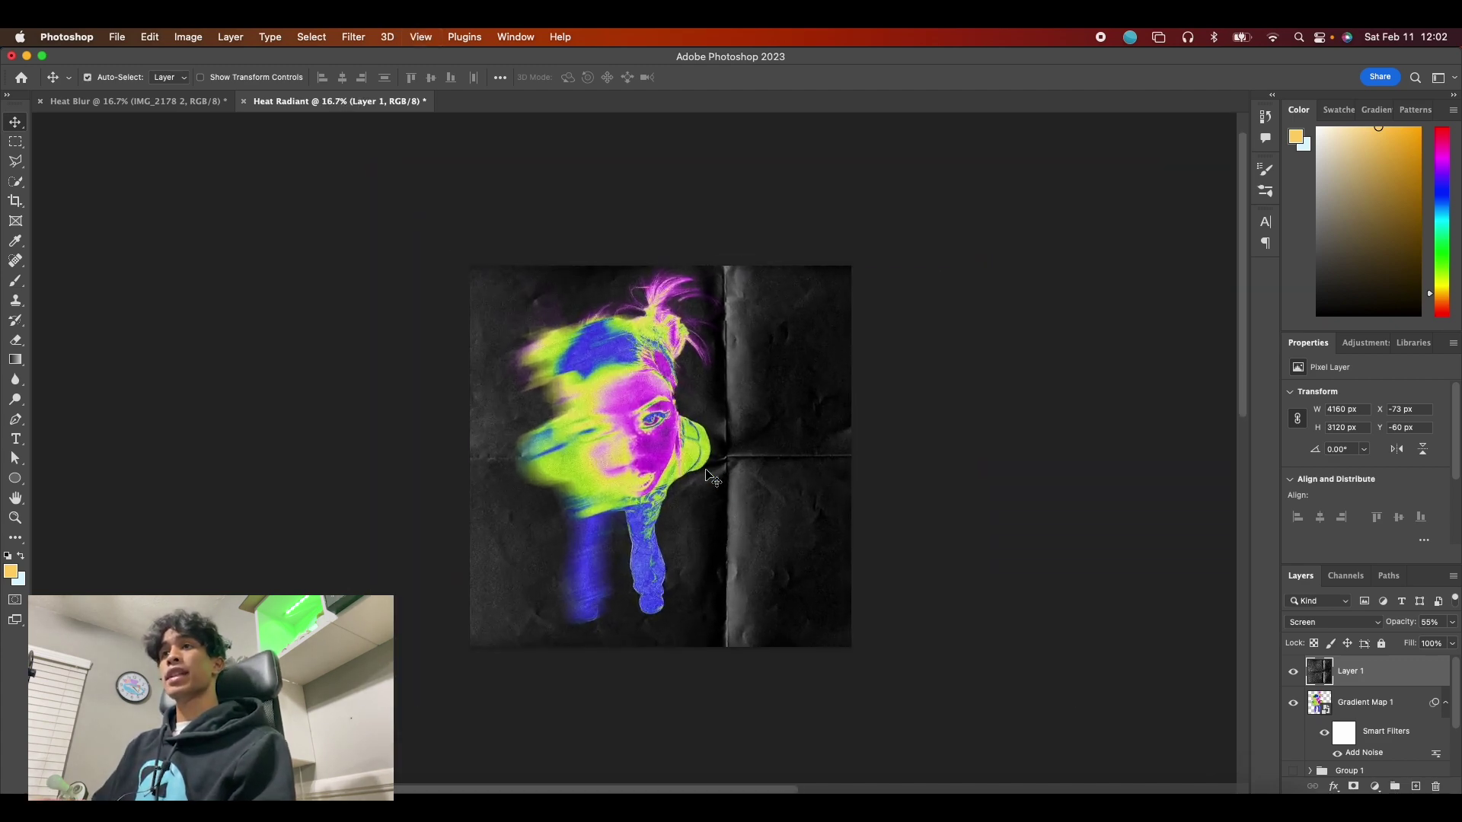
{"action": "scroll", "coordinate": [706, 475], "scroll_direction": "left", "scroll_amount": 3}
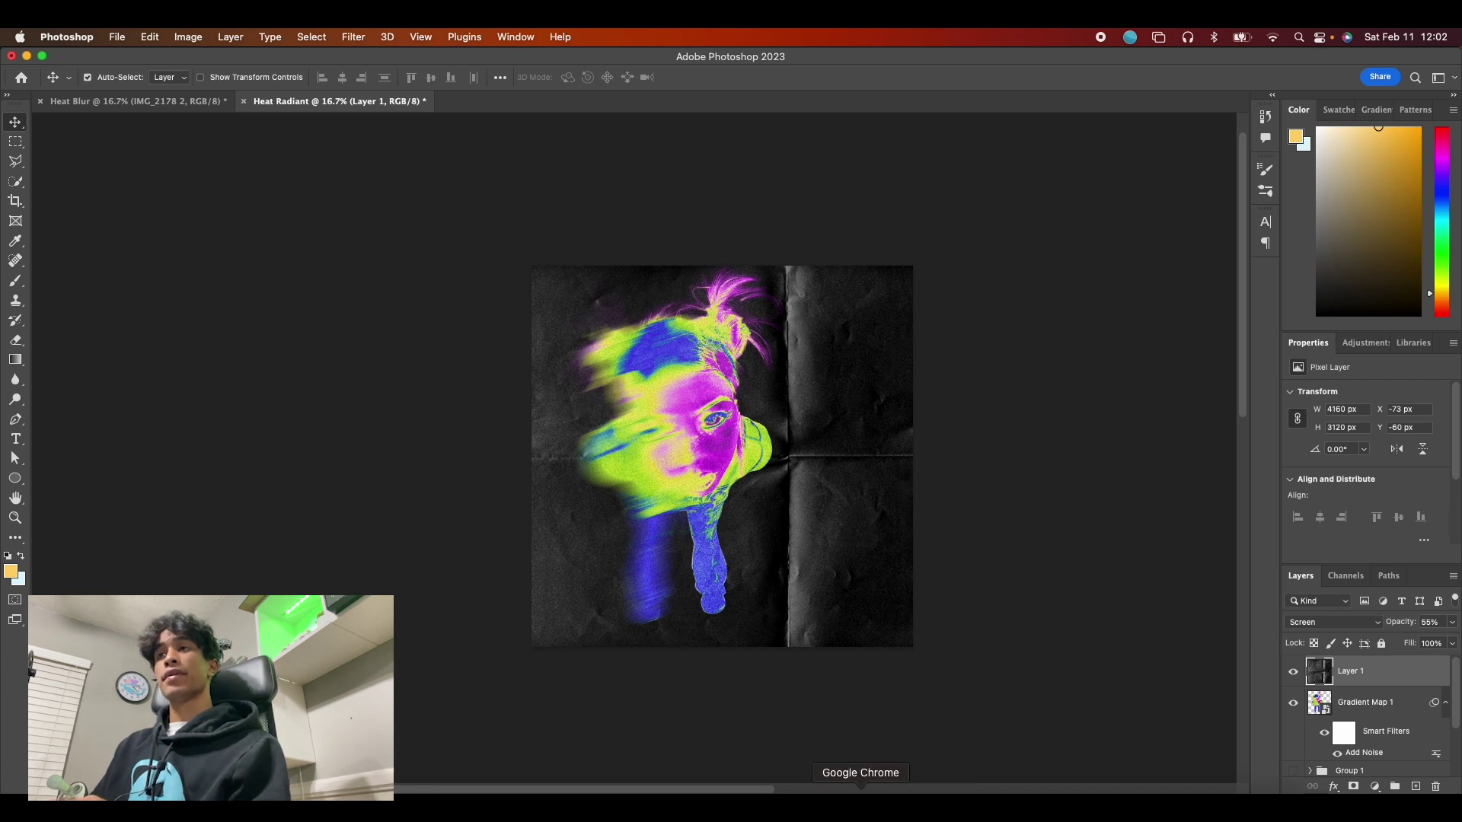
Step: Type the headline 'MAKE THIS! 2023' on the canvas
{"action": "key", "text": "super+z"}
{"action": "key", "text": "t"}
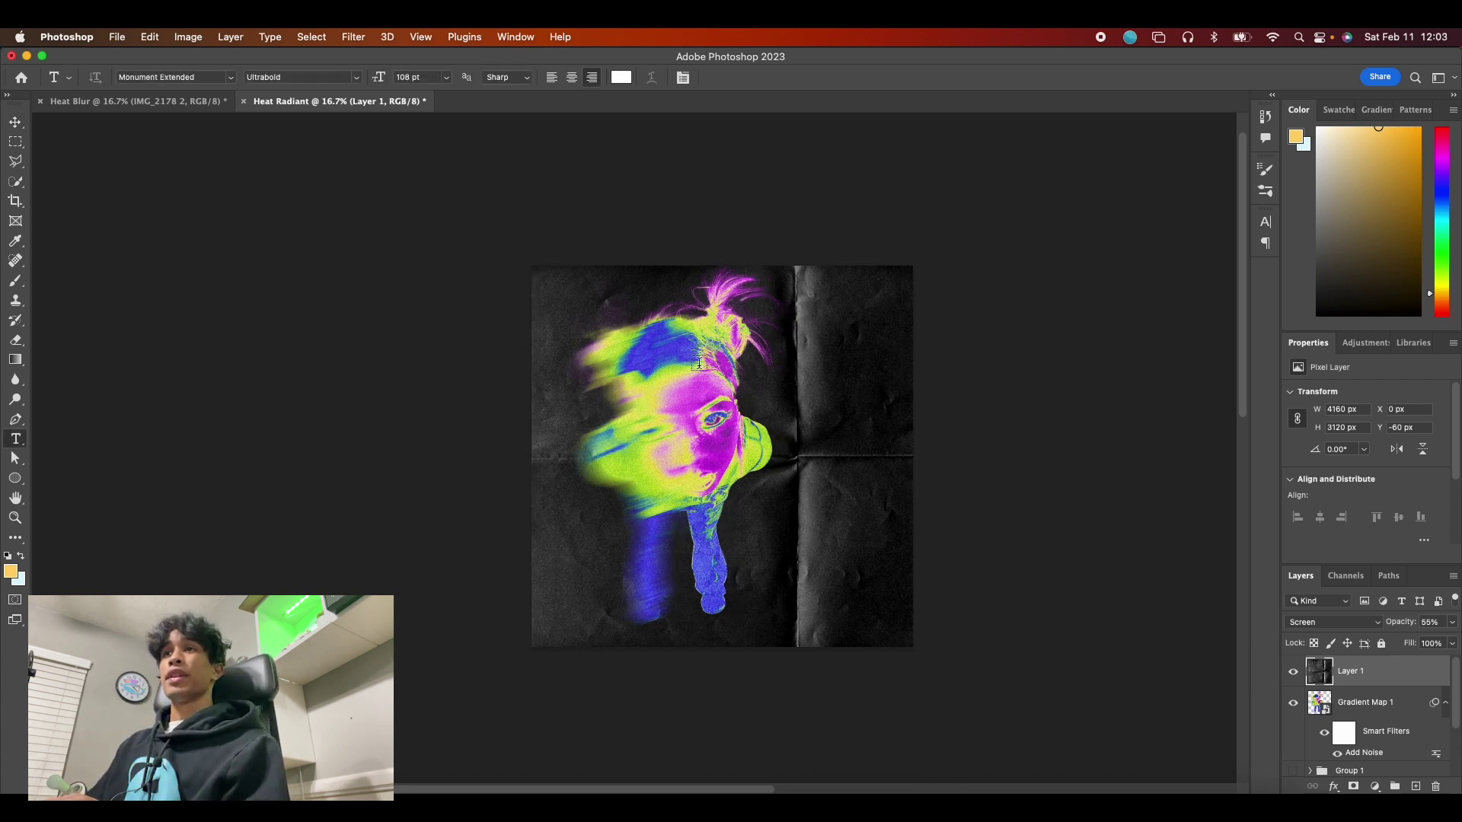
{"action": "left_click", "coordinate": [942, 460]}
{"action": "type", "text": "MAKI"}
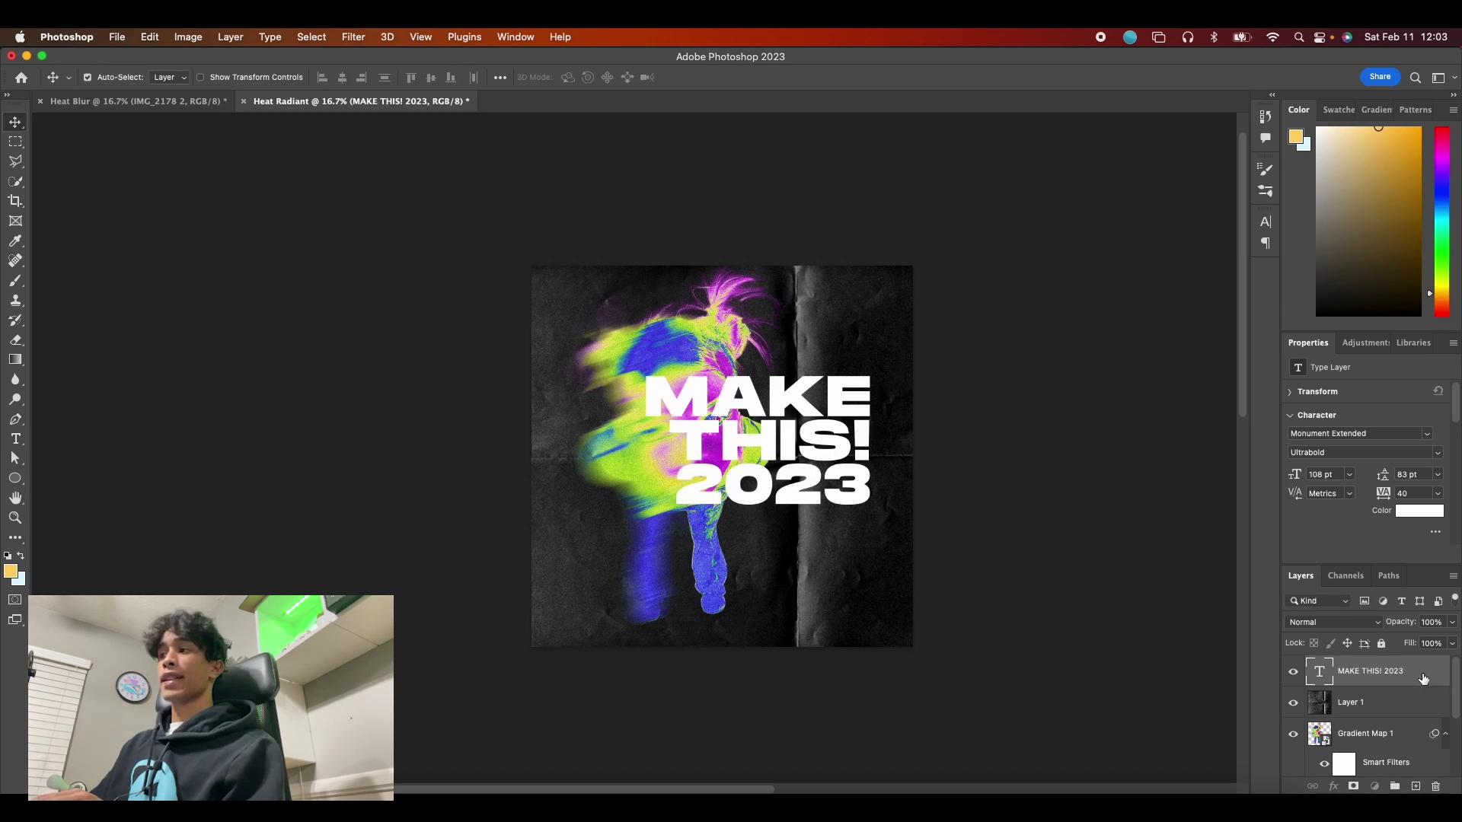
Step: Place the headline layer below Gradient Map 1 and move it to the poster's left side
{"action": "left_click_drag", "start_coordinate": [1423, 678], "coordinate": [1355, 756]}
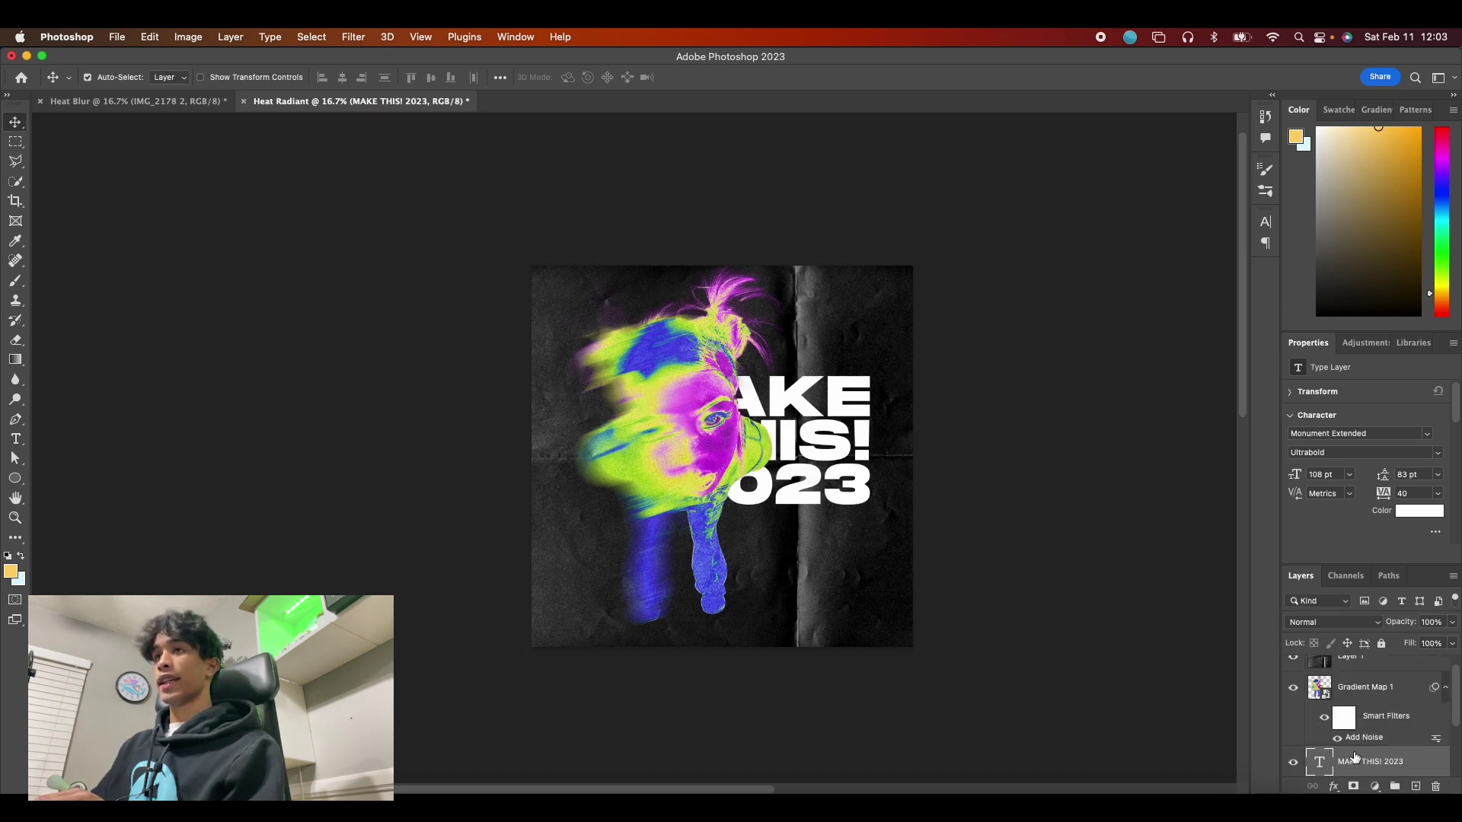
{"action": "left_click_drag", "start_coordinate": [807, 417], "coordinate": [742, 434]}
{"action": "key", "text": "super+comma"}
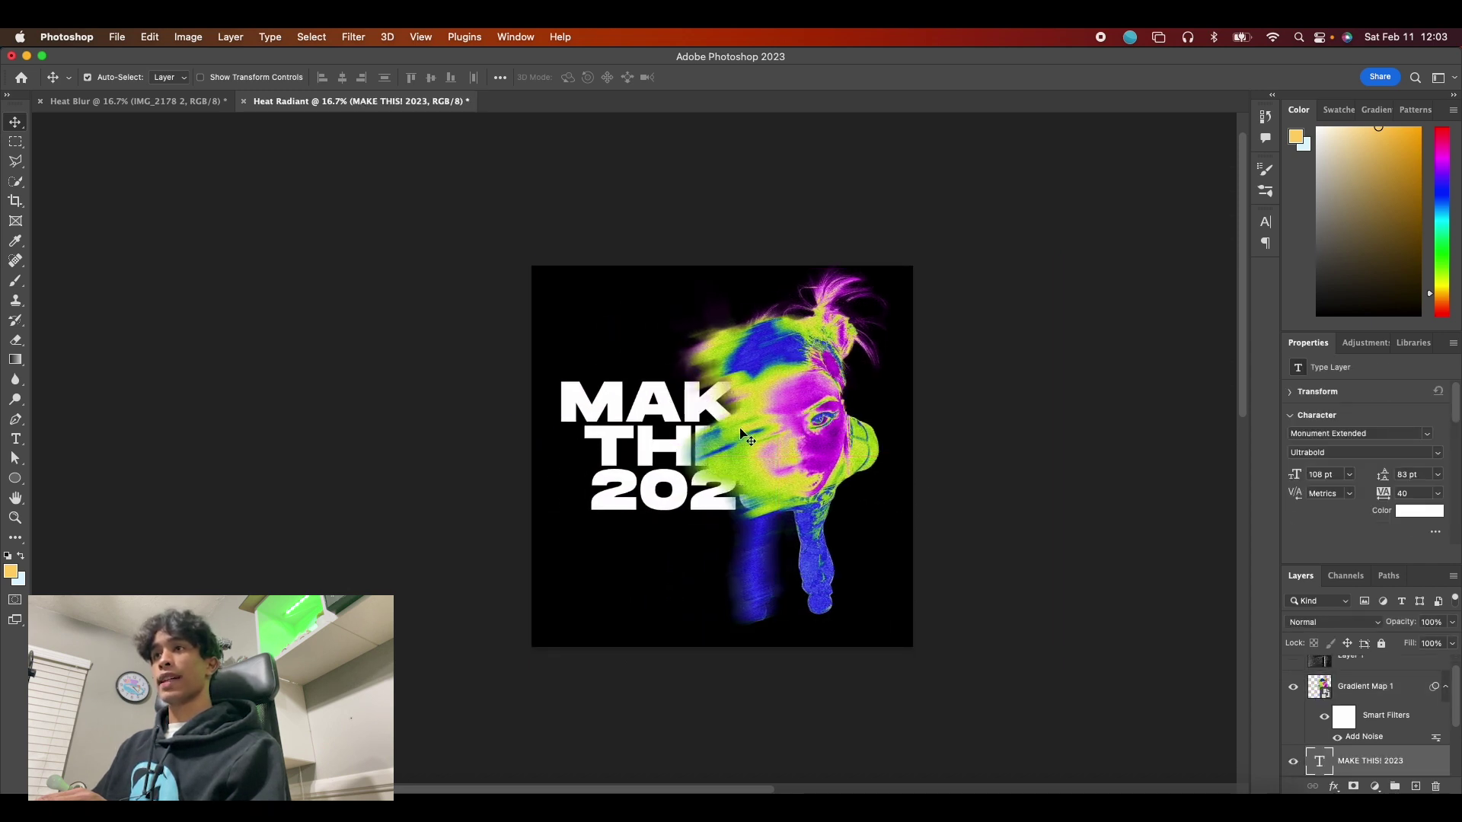
{"action": "scroll", "coordinate": [1326, 690], "scroll_direction": "up", "scroll_amount": 1}
{"action": "left_click", "coordinate": [1294, 672]}
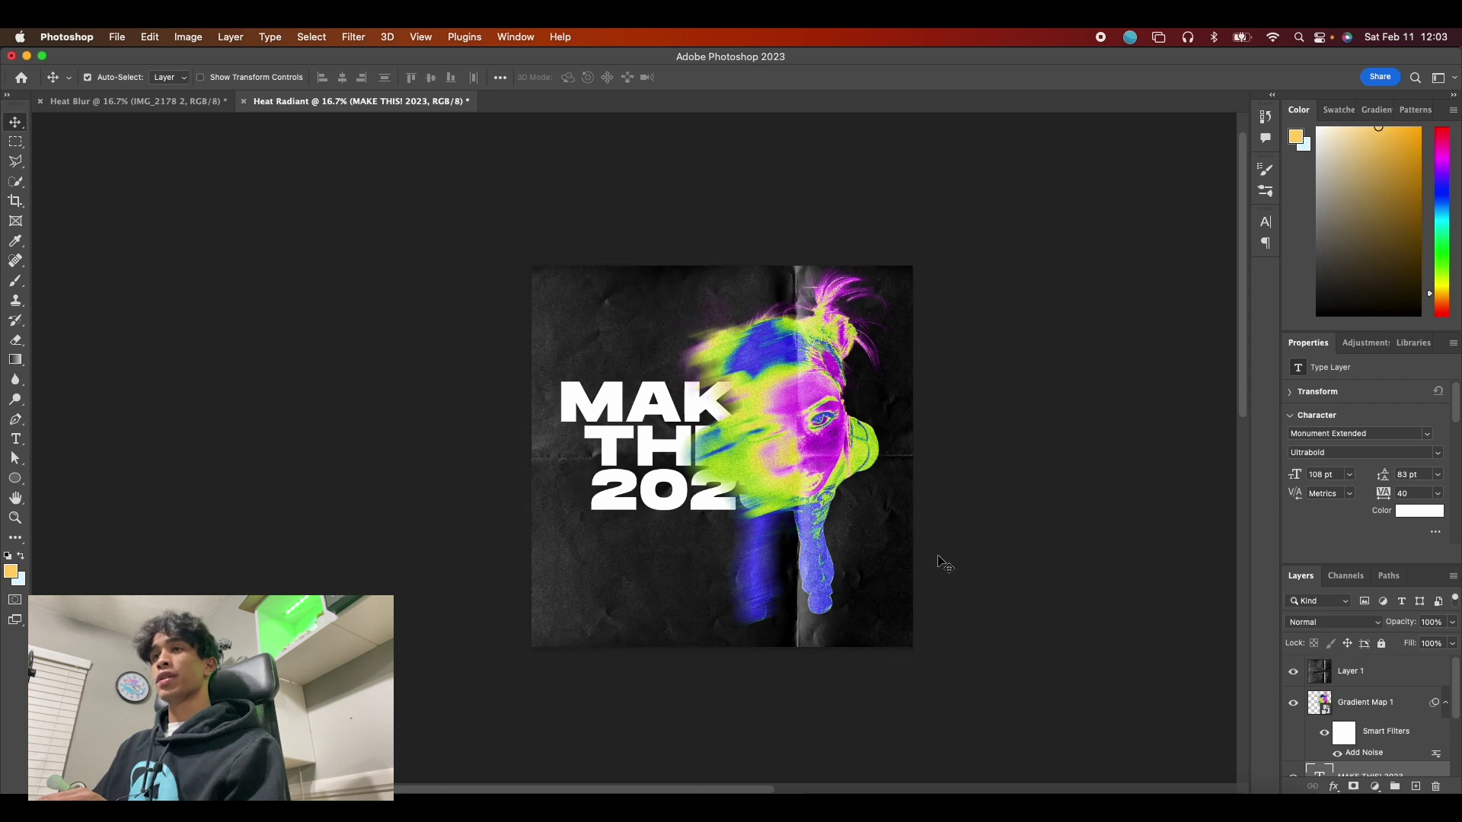